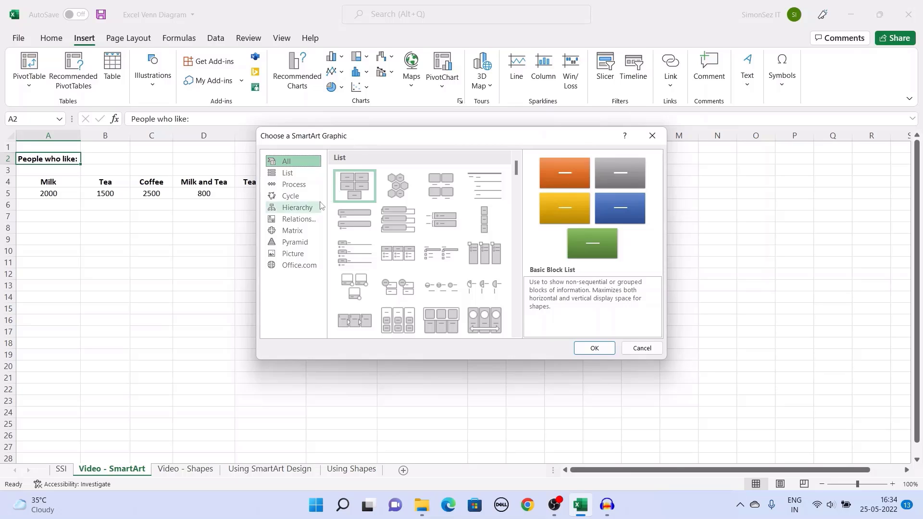
- Insert a Basic Venn SmartArt graphic from the Relationship category
click(309, 219)
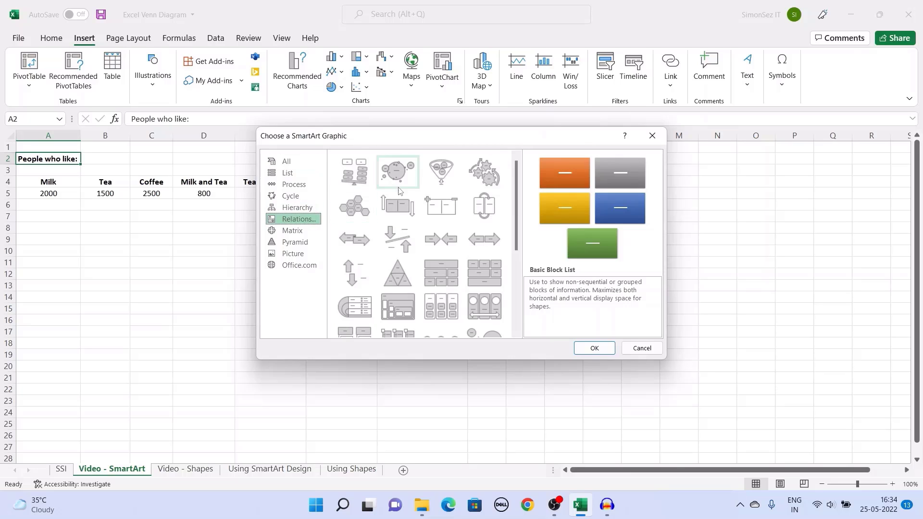
scroll(399, 193, down, 5)
click(481, 272)
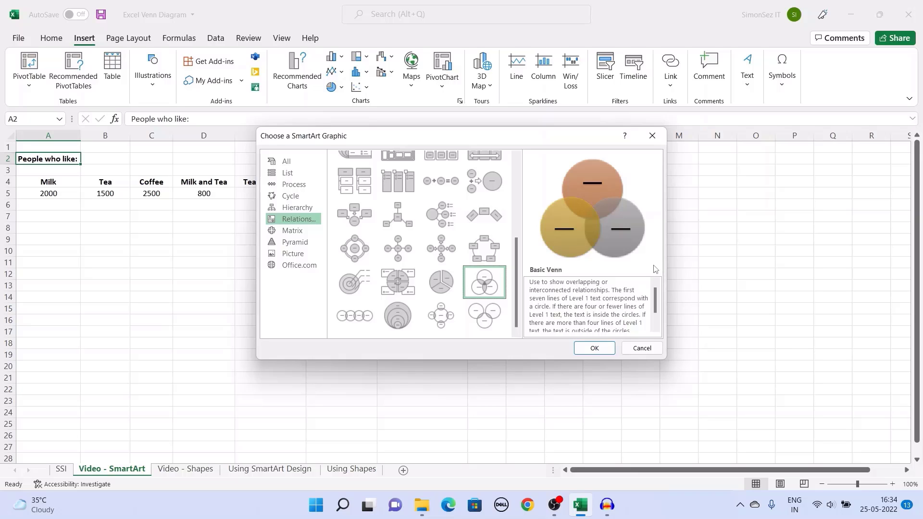
click(594, 348)
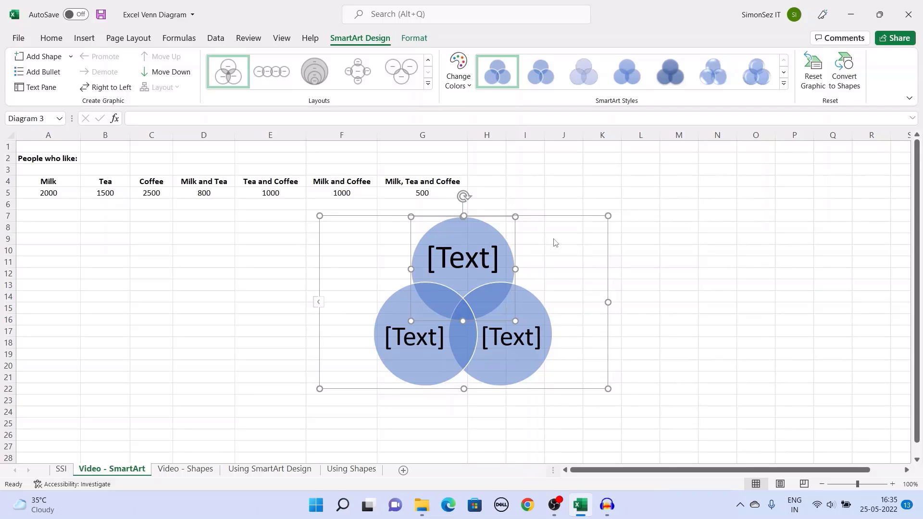
- Move the Venn diagram to the right so it starts in column G, and enlarge it upward to row 4
click(552, 251)
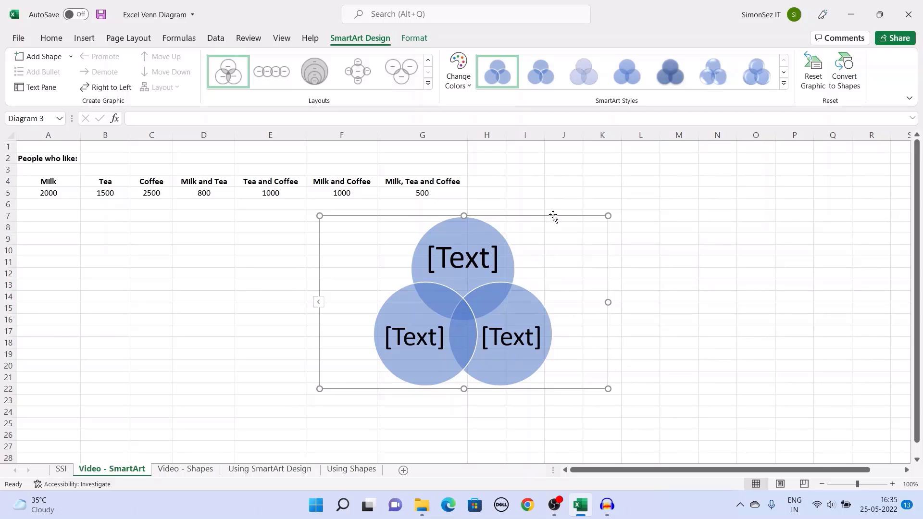
drag(554, 216, 652, 221)
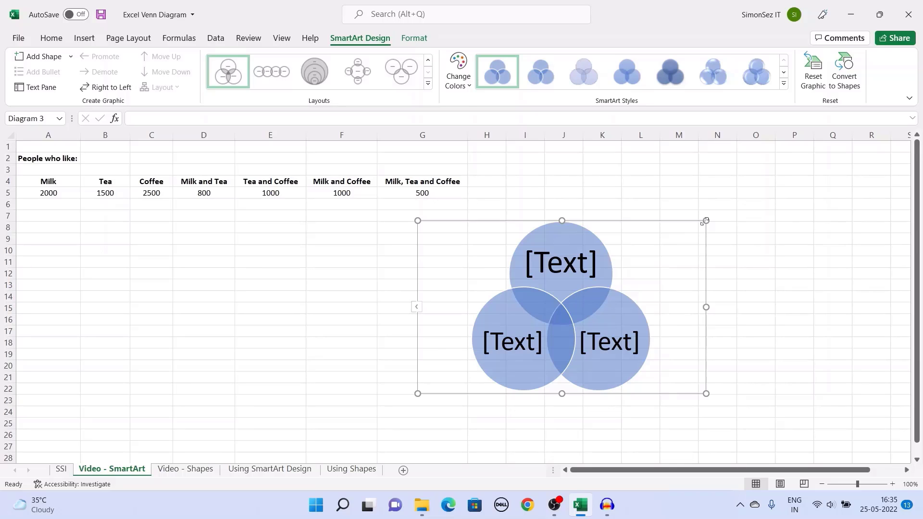
drag(705, 220, 743, 179)
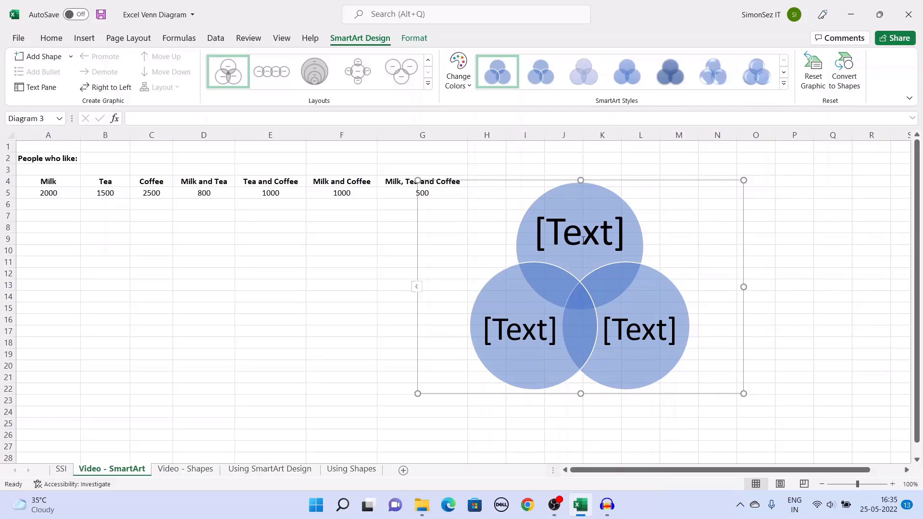
- Inspect the diagram's circles and its SmartArt text pane, leaving the placeholders as they are and closing the pane
click(582, 206)
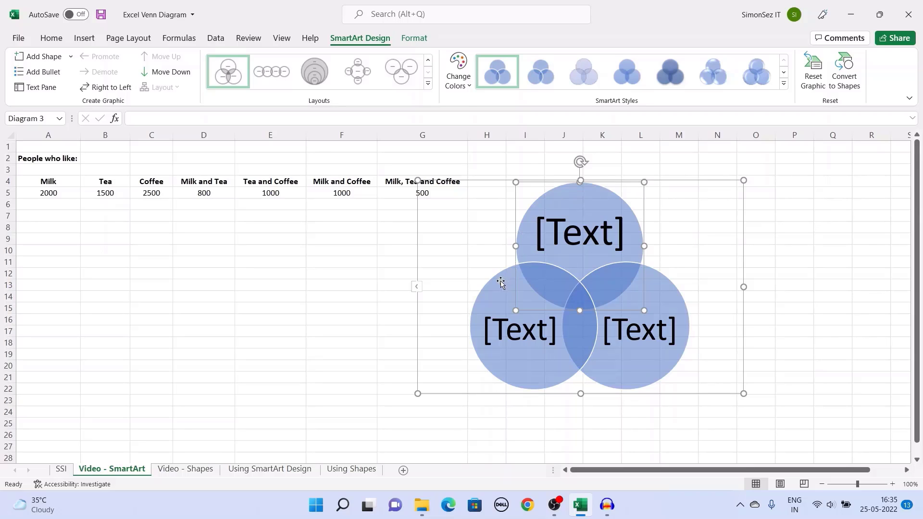
click(485, 313)
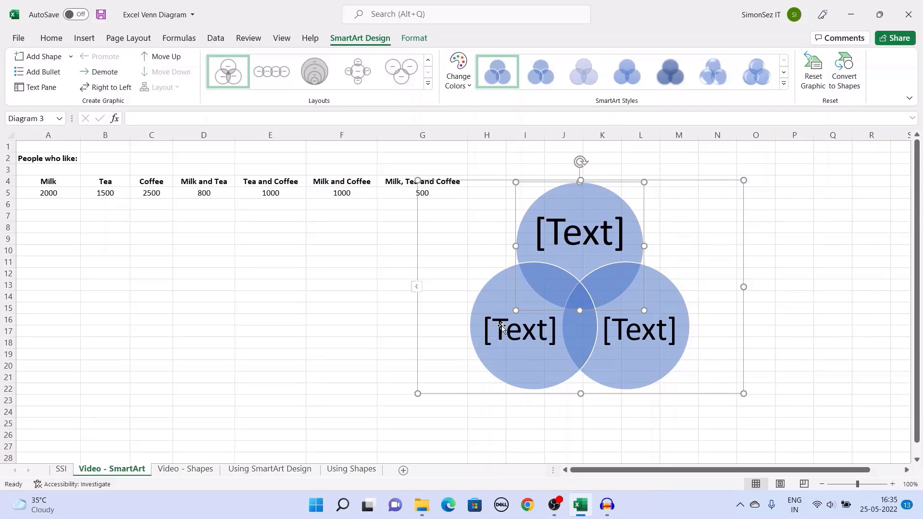
click(433, 293)
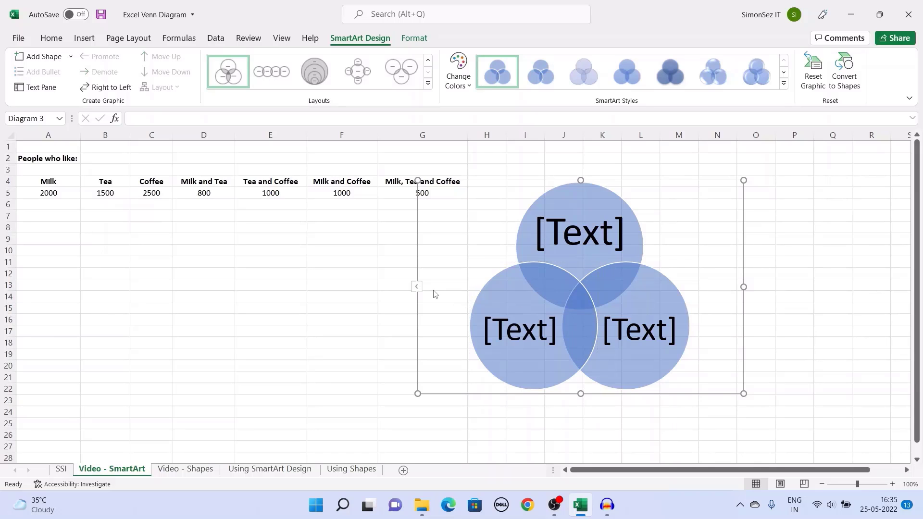
click(416, 288)
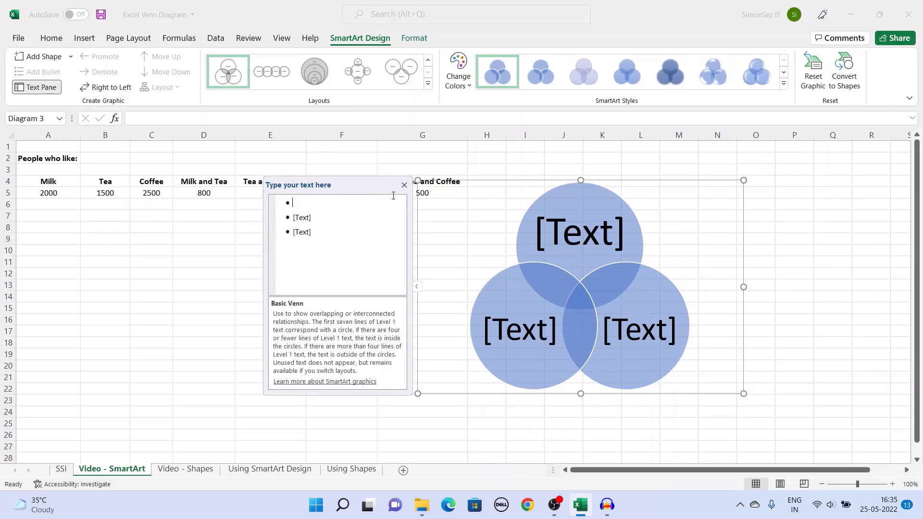
click(404, 185)
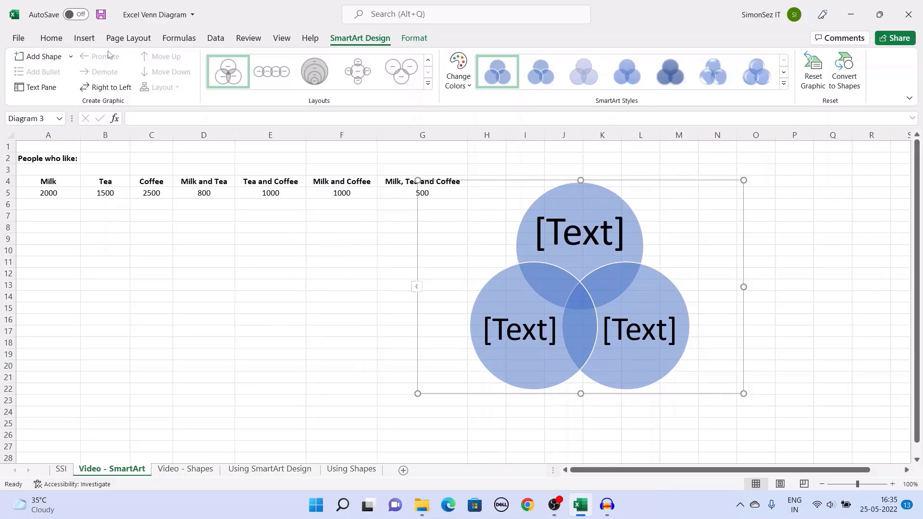
- Place a small text box reading "Text" over the overlap of the upper and lower-left circles
click(83, 41)
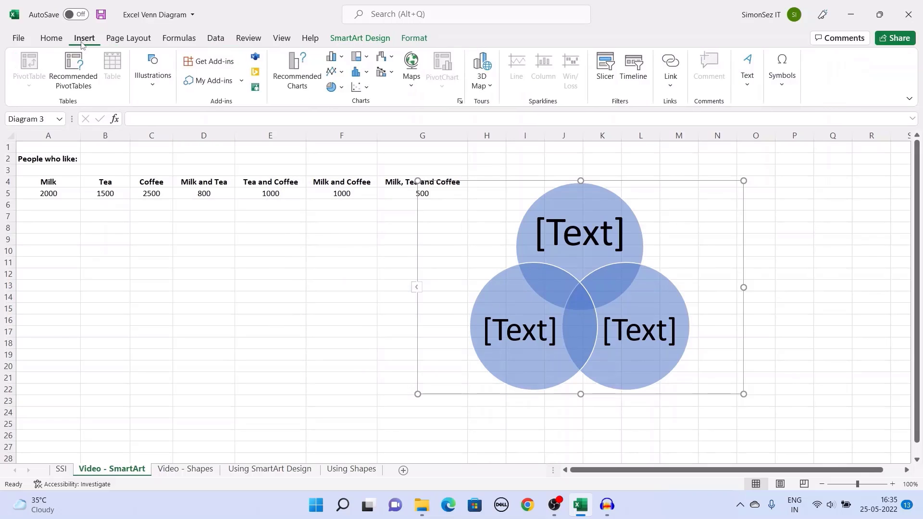
click(154, 87)
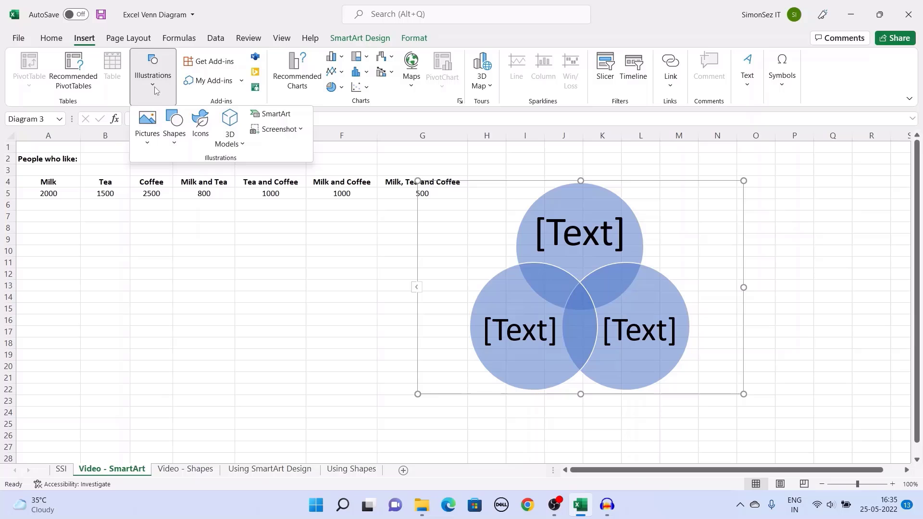
click(174, 141)
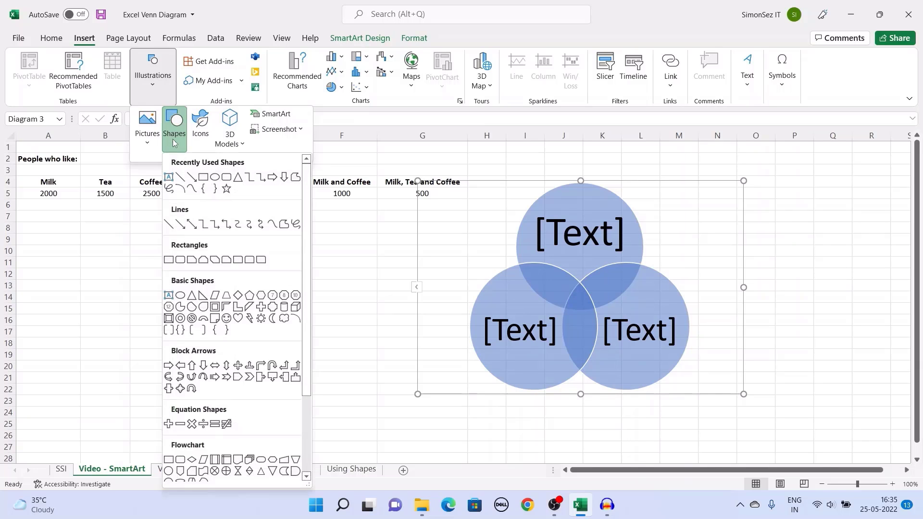
click(169, 177)
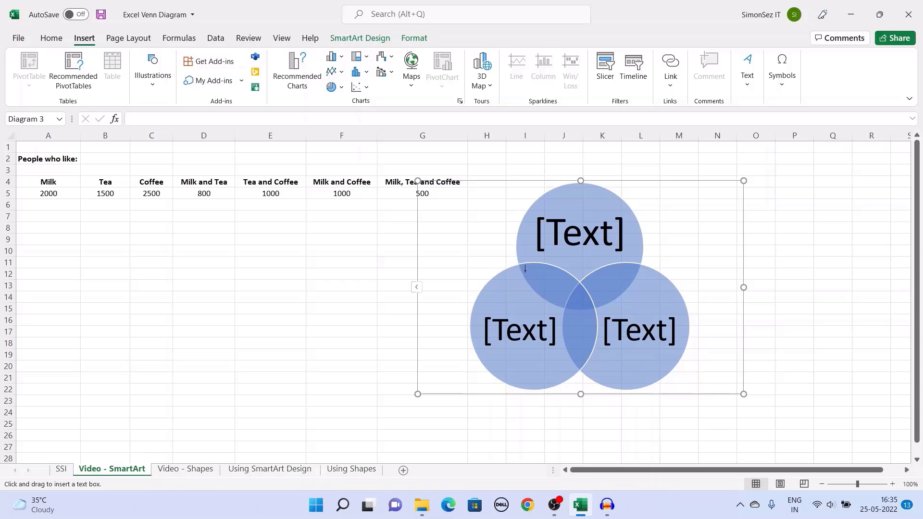
drag(527, 265, 575, 299)
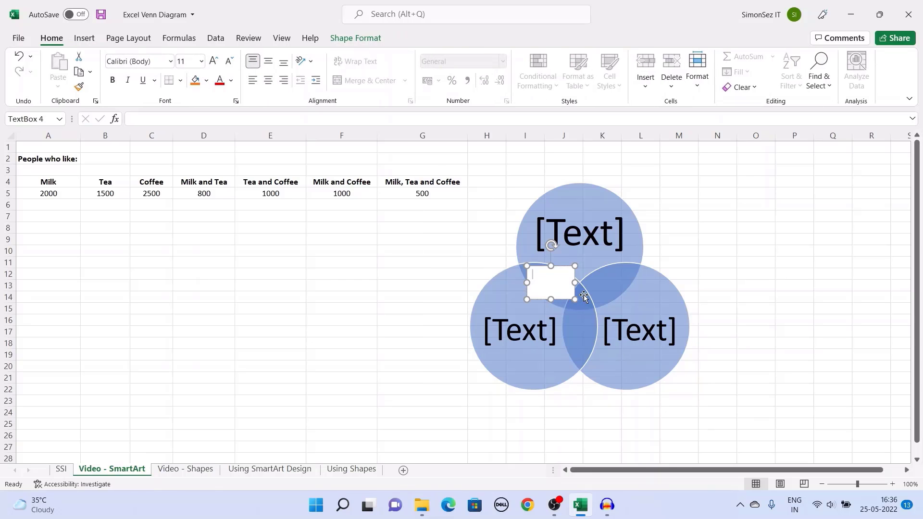
text(Text)
click(510, 304)
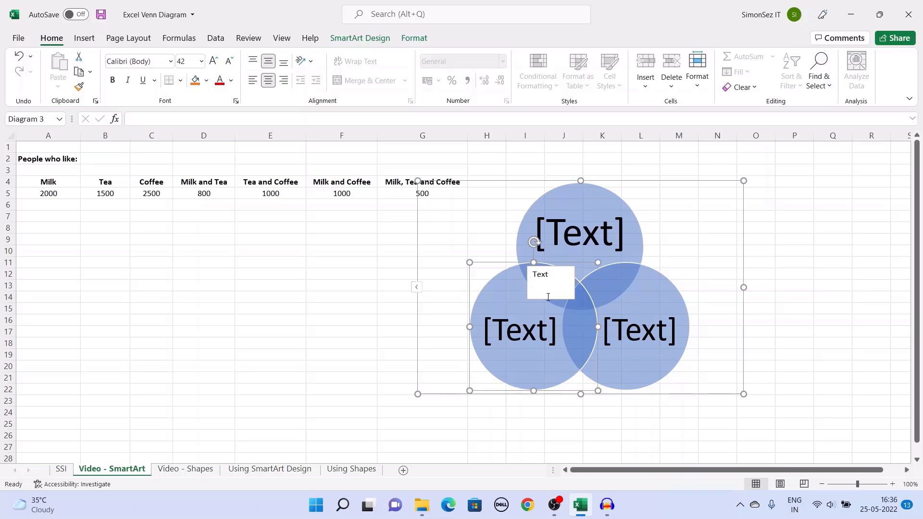
- Format the text box in the circle overlap with no fill and no line
click(558, 285)
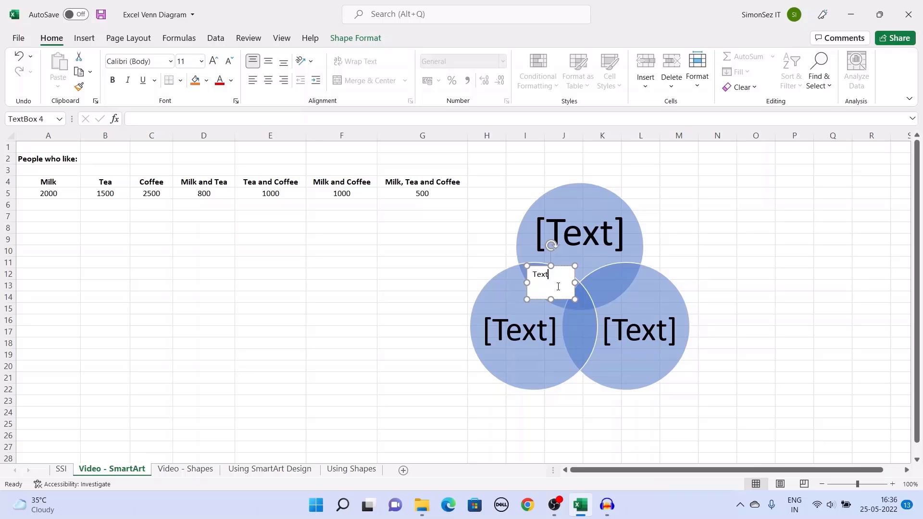
right_click(558, 286)
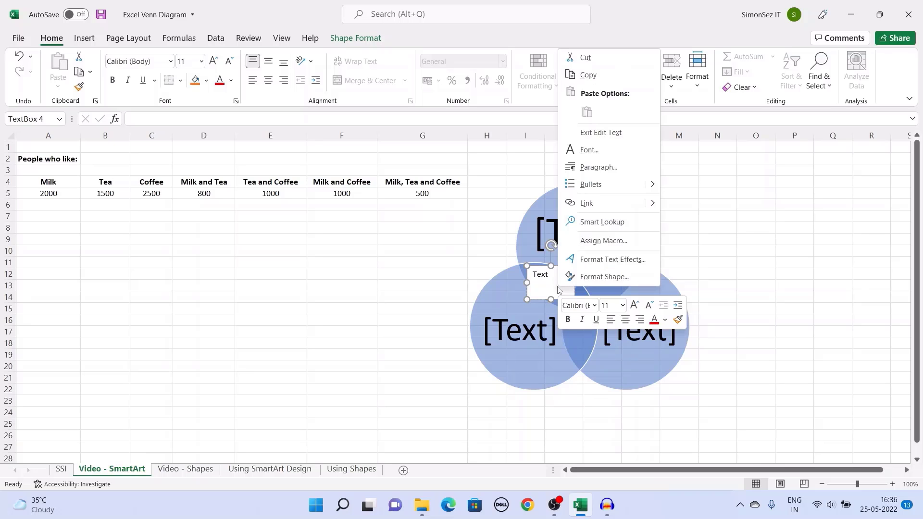
click(597, 278)
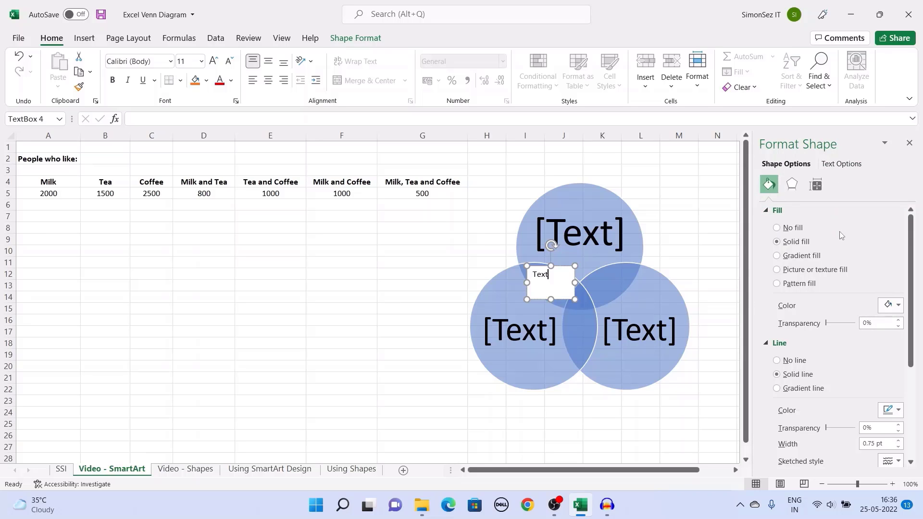
click(778, 228)
click(777, 320)
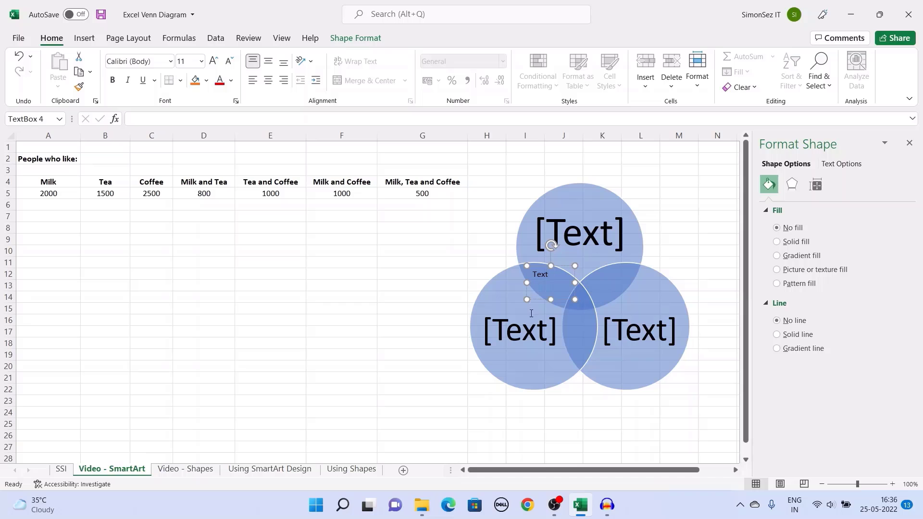
- Add a fourth circle to the Venn diagram, close the shape formatting pane, and delete the added circle
click(622, 292)
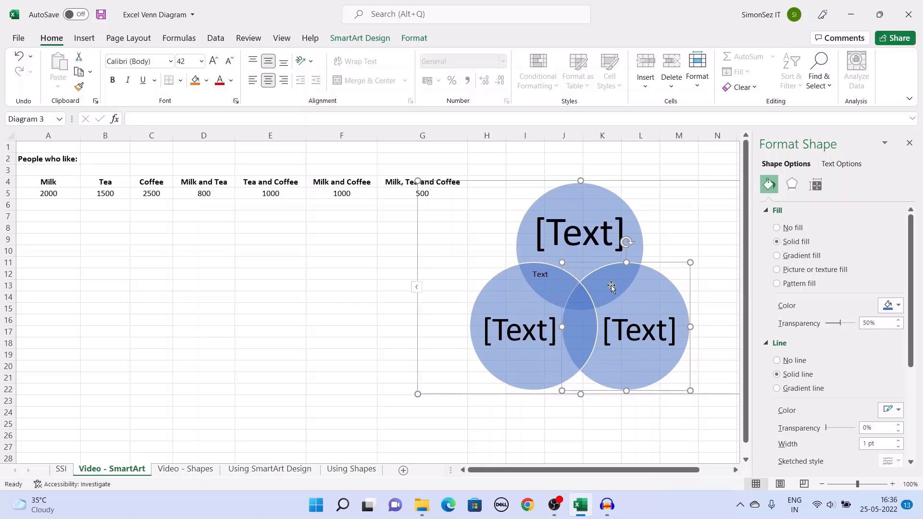
click(361, 38)
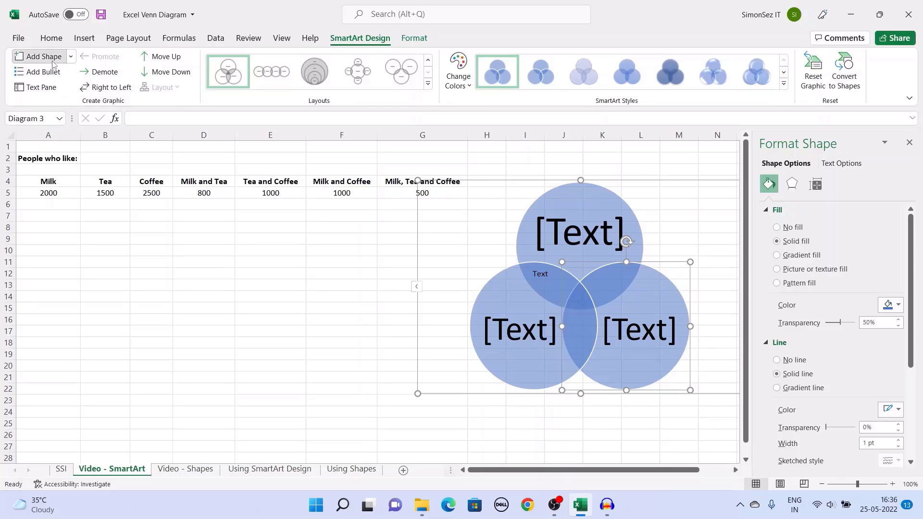
click(39, 56)
click(909, 142)
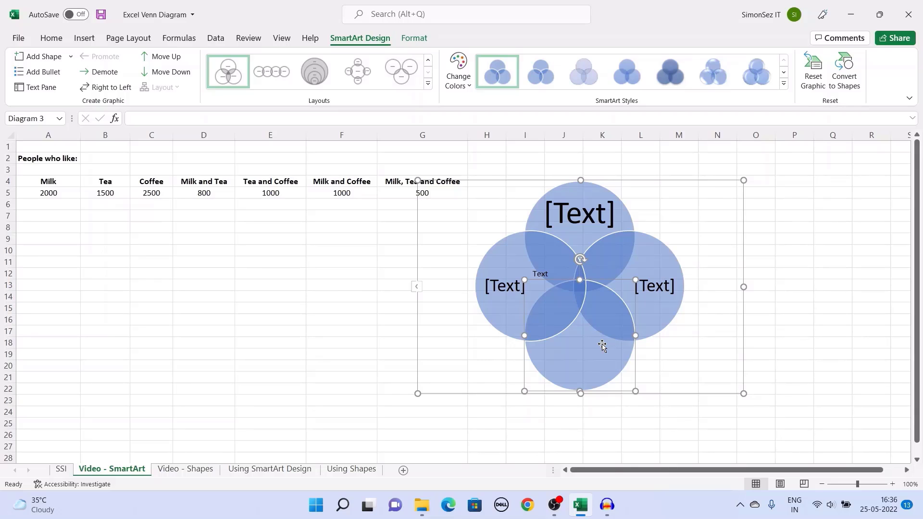
key(Delete)
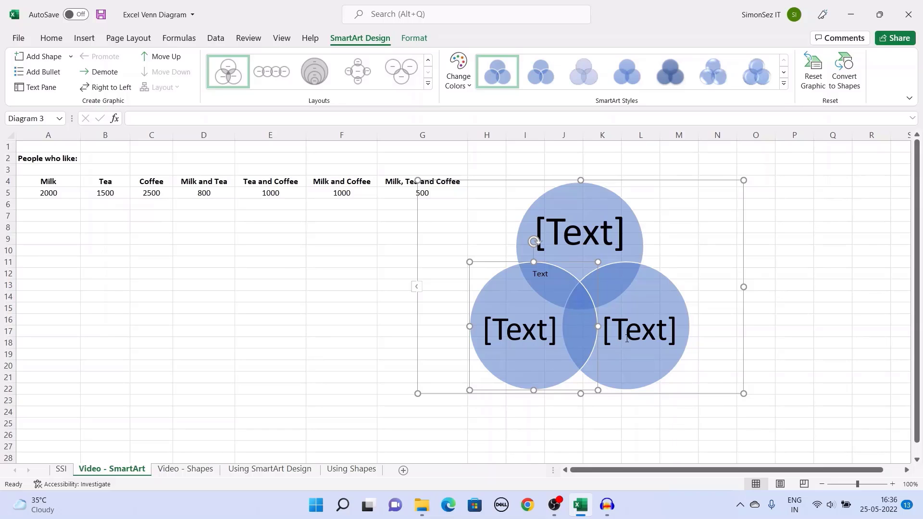
- Switch to the Video - Shapes worksheet and select cell H16
click(421, 38)
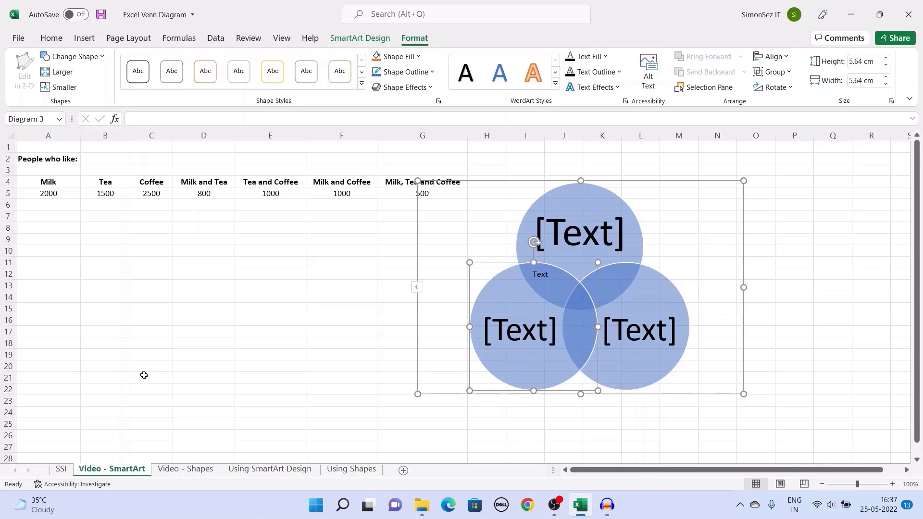
click(181, 469)
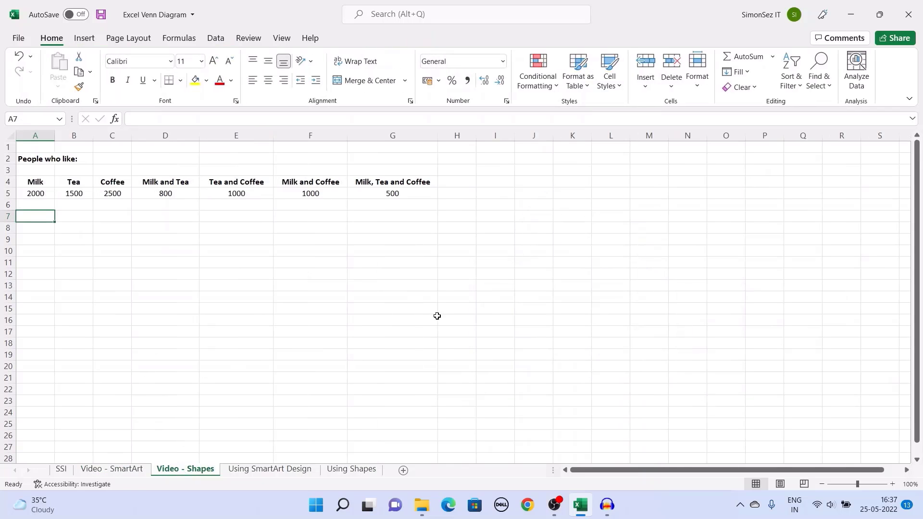
click(439, 316)
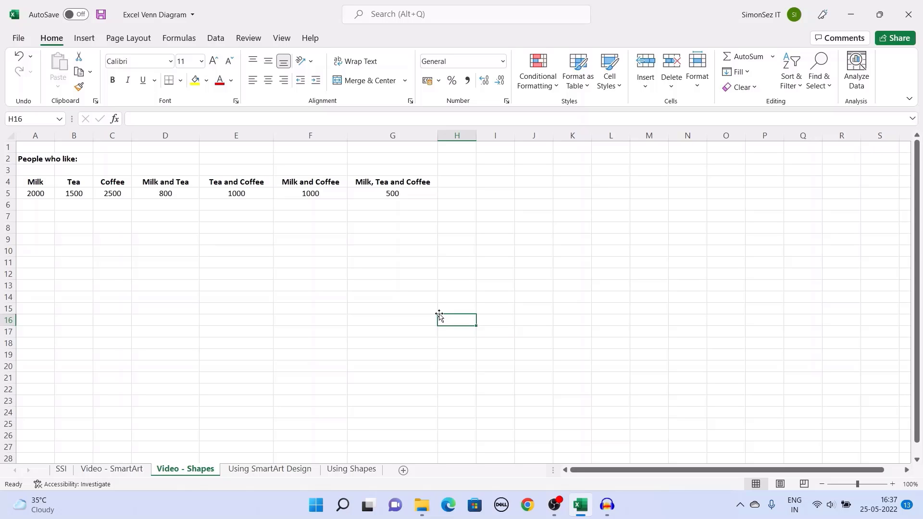
- Draw two overlapping ovals below the data, about 4 × 4.7 cm in columns I–K and about 4.3 × 4.7 cm lower in columns H–J
click(85, 40)
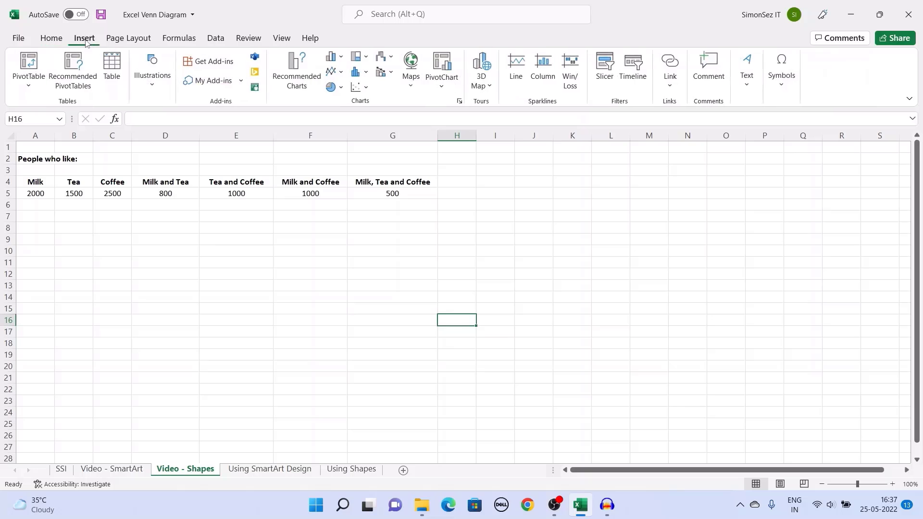
click(152, 85)
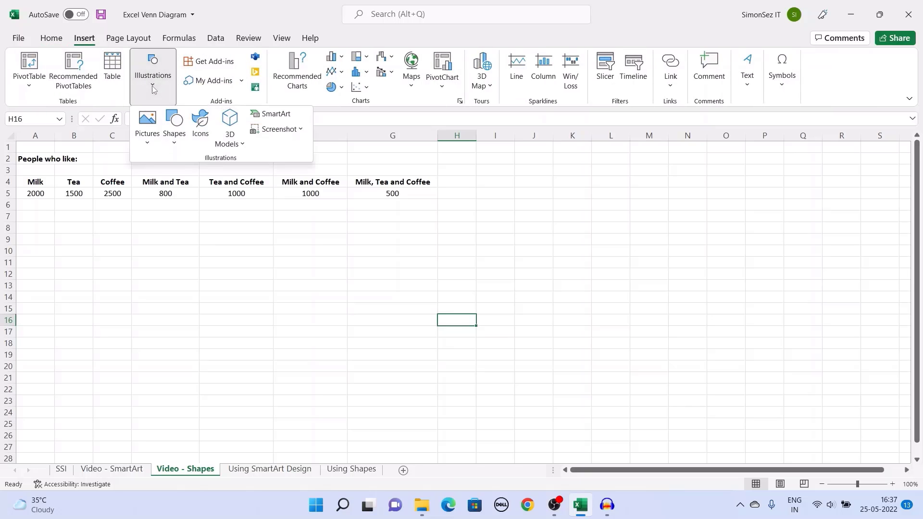
click(177, 150)
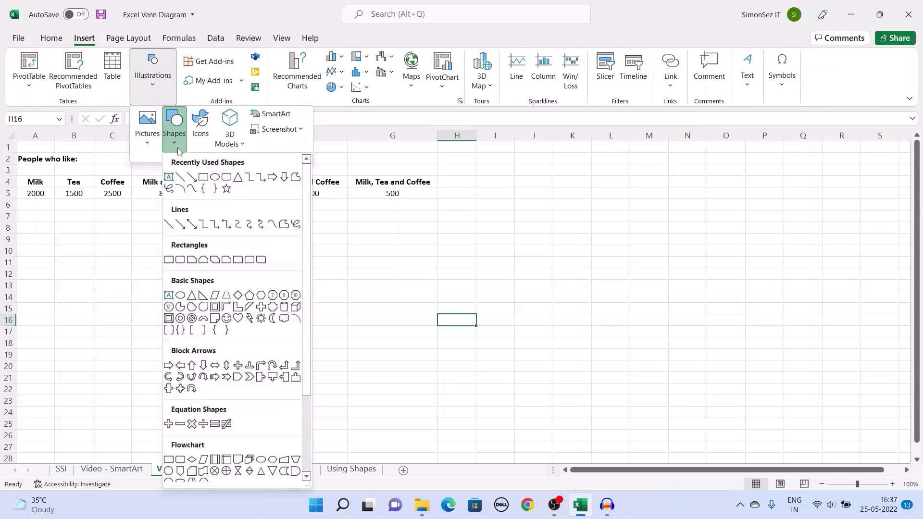
click(215, 178)
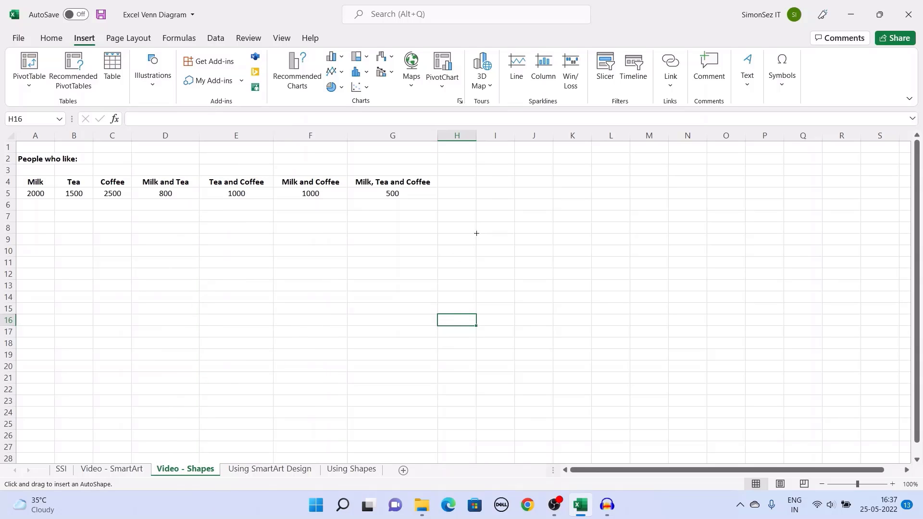
drag(477, 233, 583, 325)
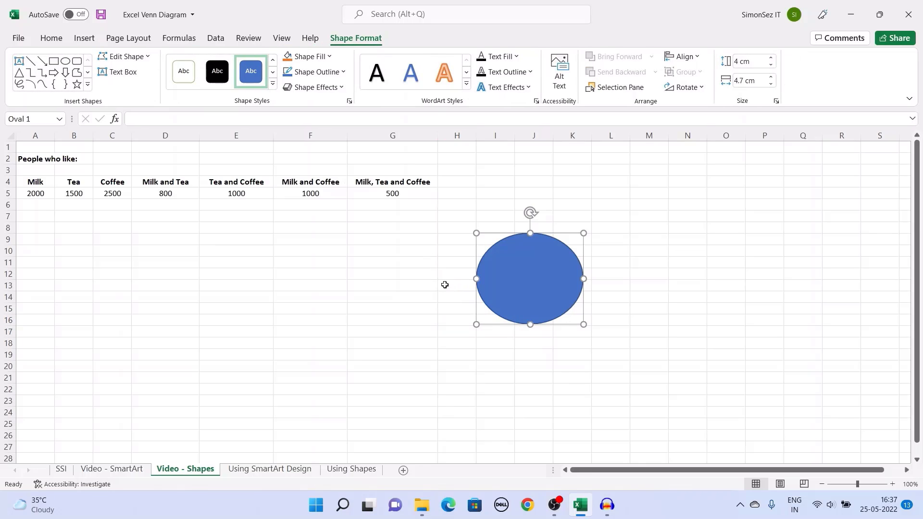
click(67, 62)
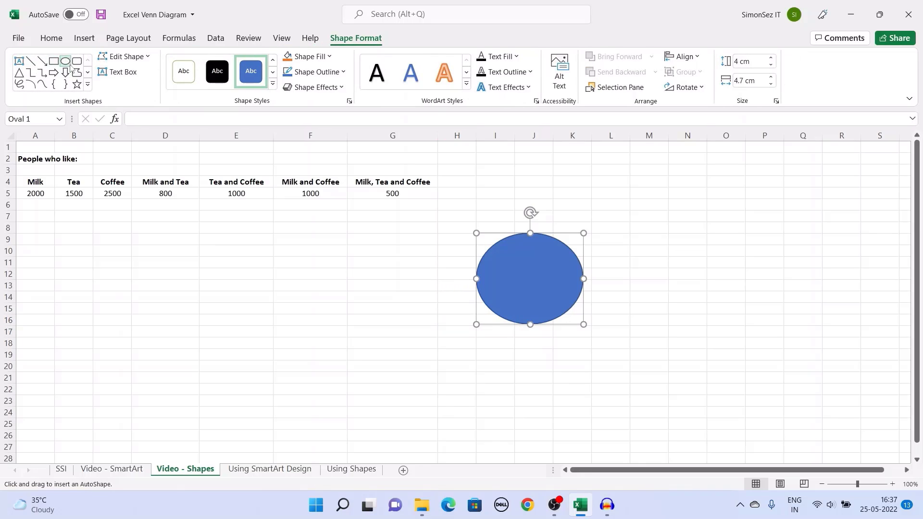
drag(438, 290, 544, 387)
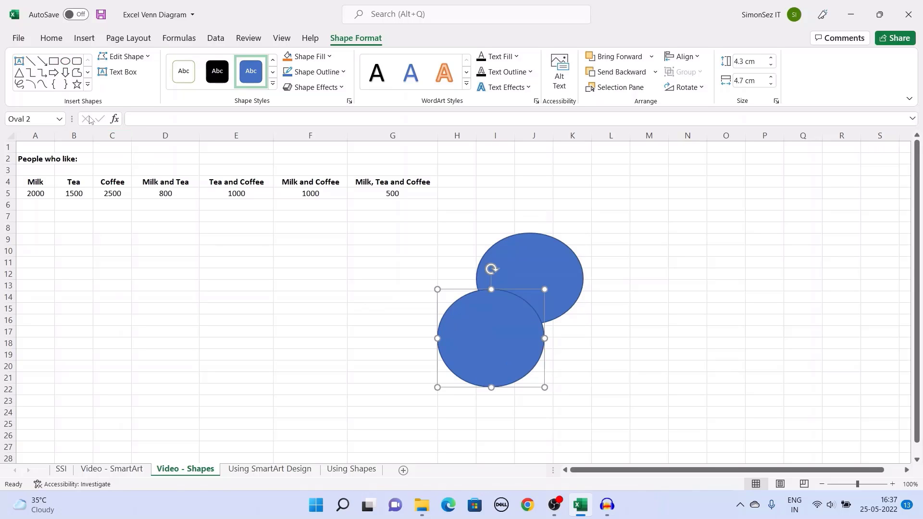
- Draw a third oval about 4 × 4.7 cm, then move and enlarge it in columns J–L so it overlaps the other two
drag(596, 296, 489, 387)
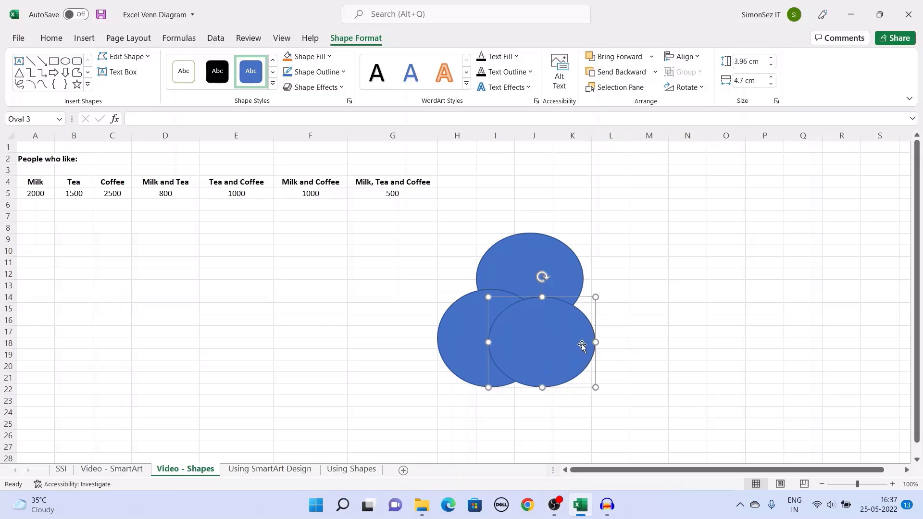
drag(579, 344, 600, 342)
drag(625, 384, 634, 392)
click(338, 331)
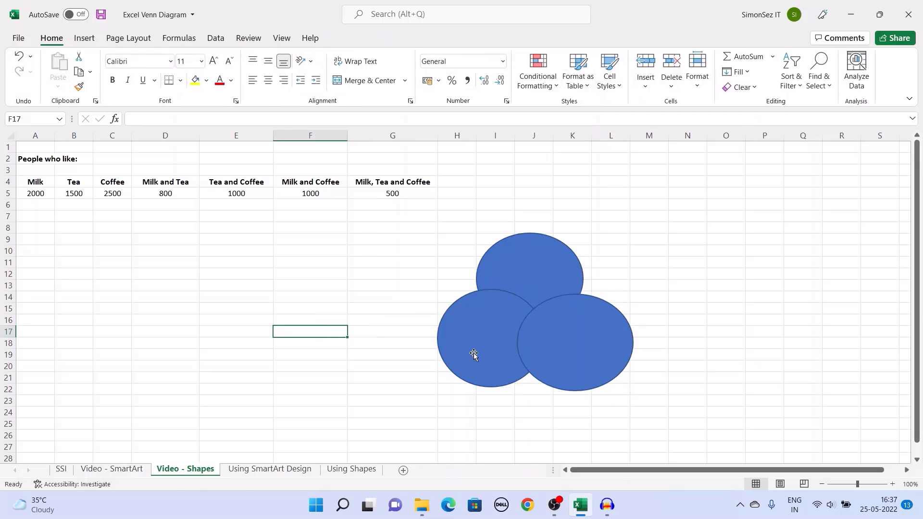
- Select all three ovals and set their fill transparency to 50%
click(546, 350)
click(537, 278)
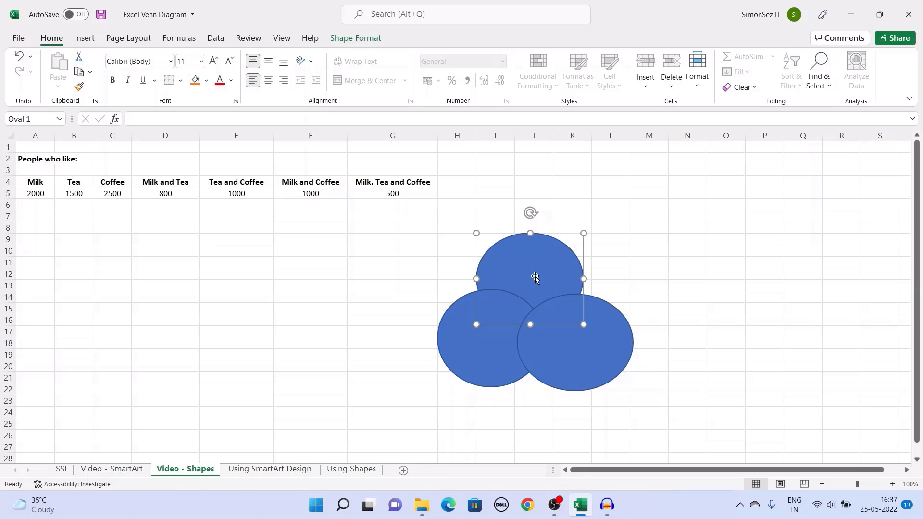
shift+click(486, 346)
shift+click(599, 352)
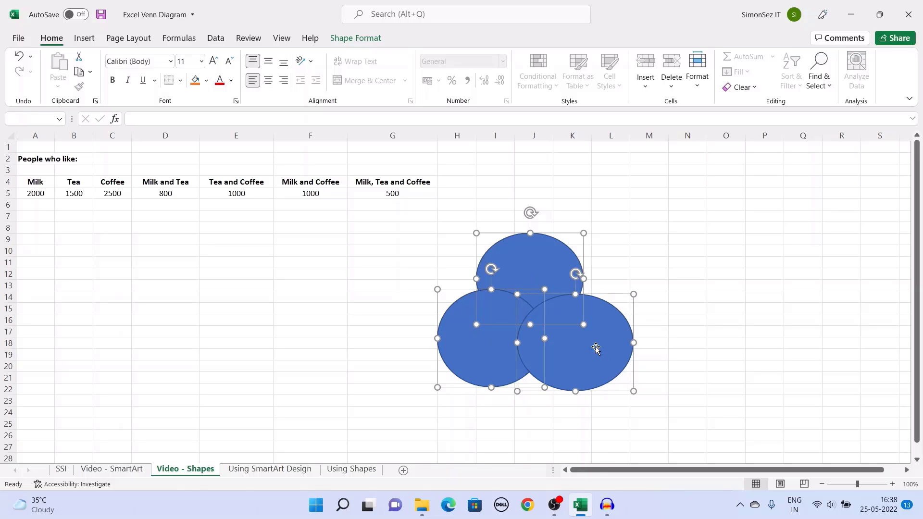
right_click(596, 348)
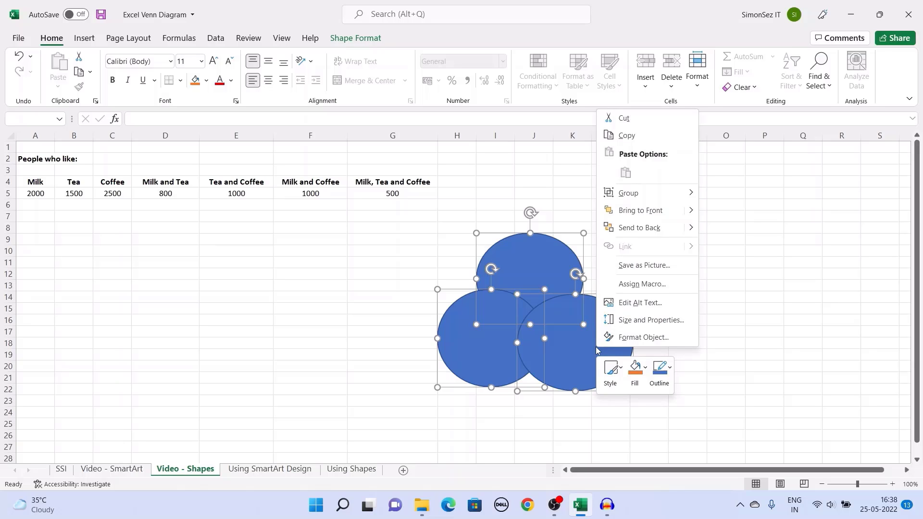
click(626, 339)
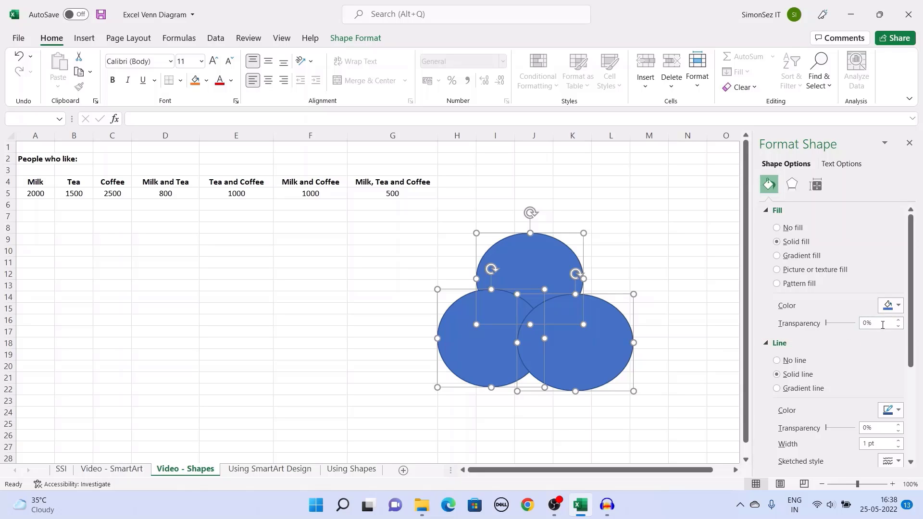
click(866, 323)
key(BackSpace)
text(50)
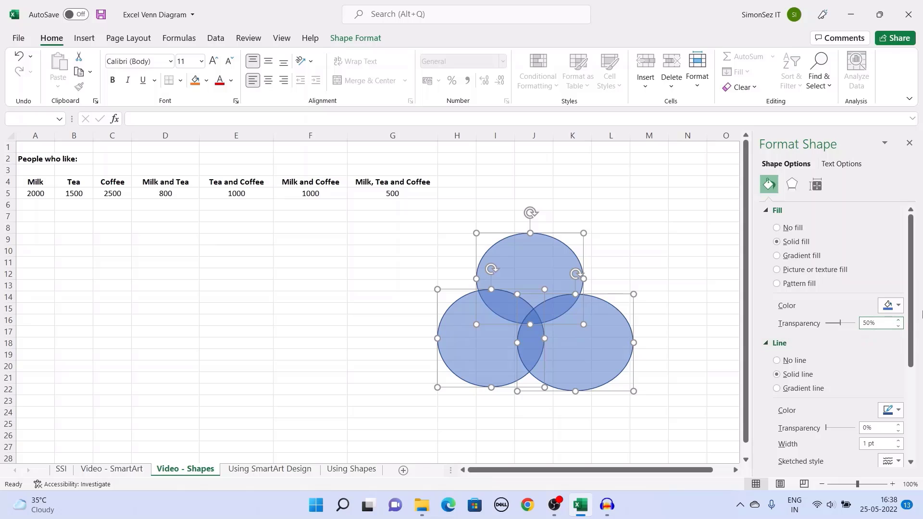
- Close the shape formatting pane and move the three ovals together slightly up and to the right, to columns H–M
click(909, 143)
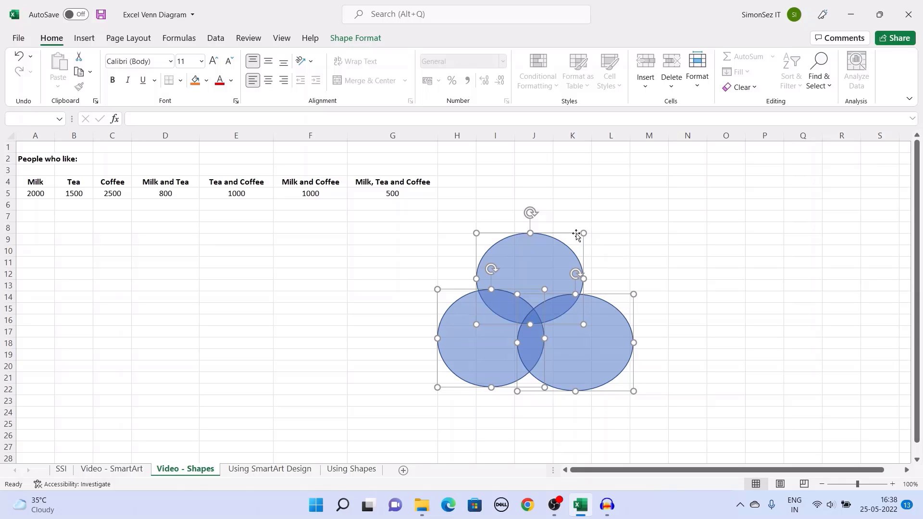
drag(576, 234, 594, 222)
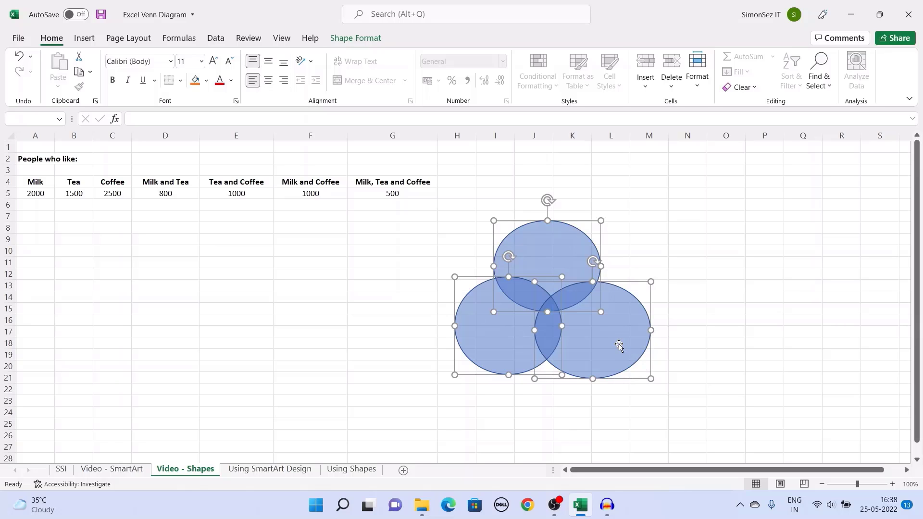
click(372, 42)
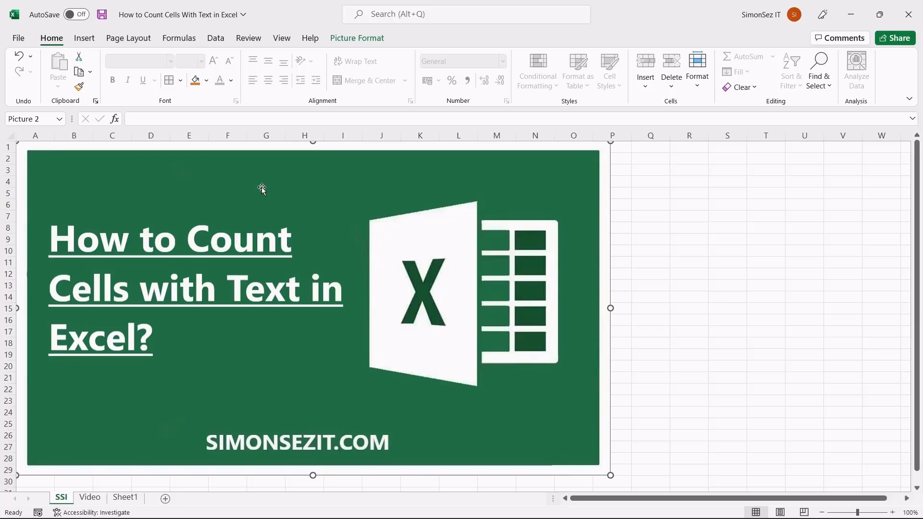
- Go to the Video worksheet of the count-cells workbook and examine the COUNTIF formulas for all text values in A4 and A16
click(89, 498)
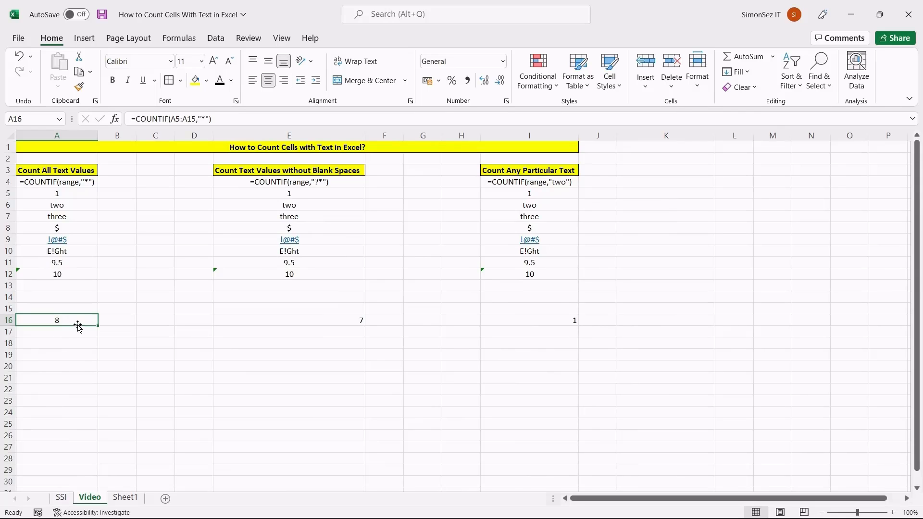
click(56, 185)
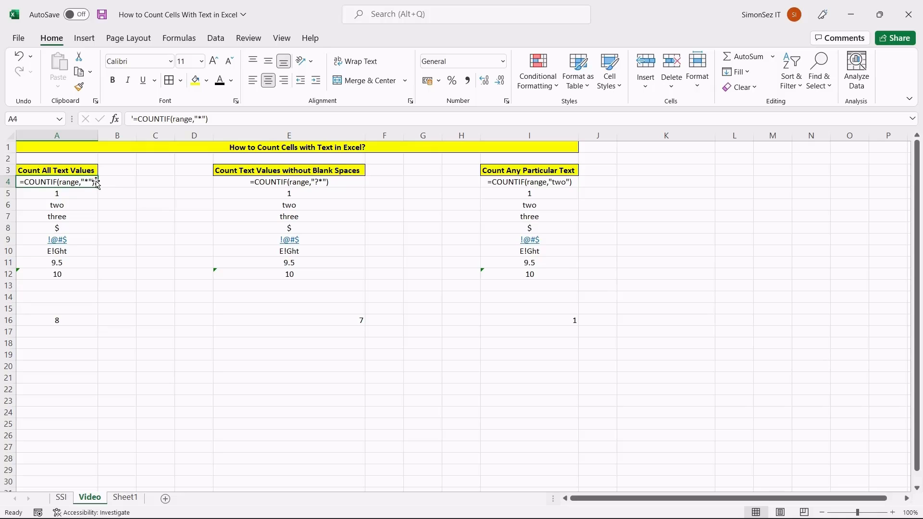
double_click(73, 320)
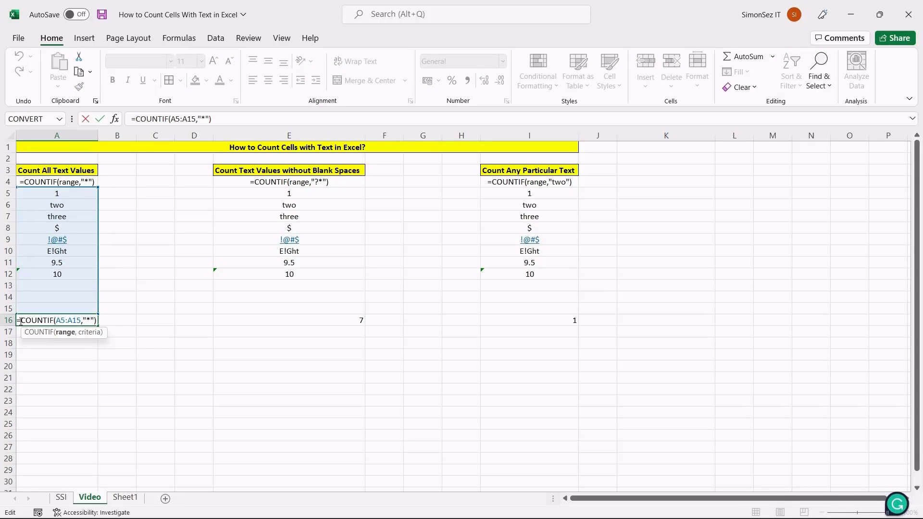
drag(21, 321, 87, 320)
click(48, 320)
- Examine the COUNTIF formulas for text values without blank spaces in cells E4 and E16, including the "?*" criteria
click(277, 181)
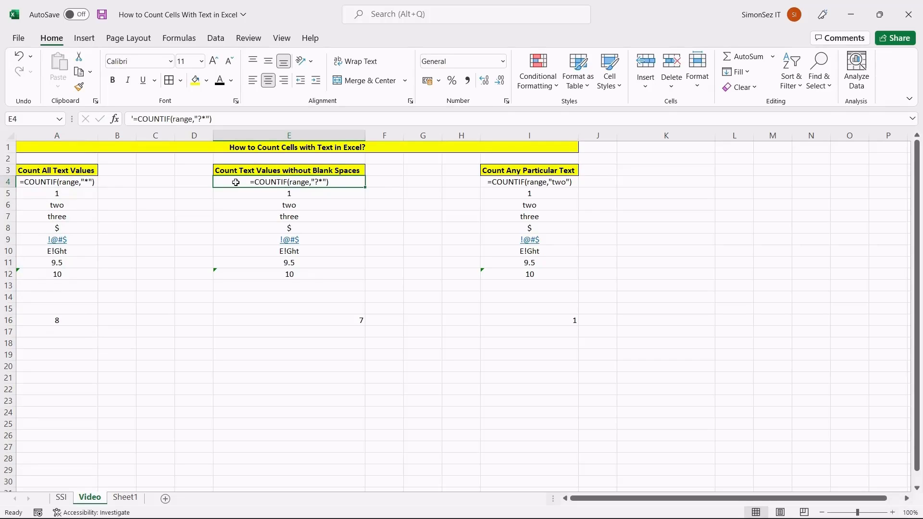
double_click(235, 182)
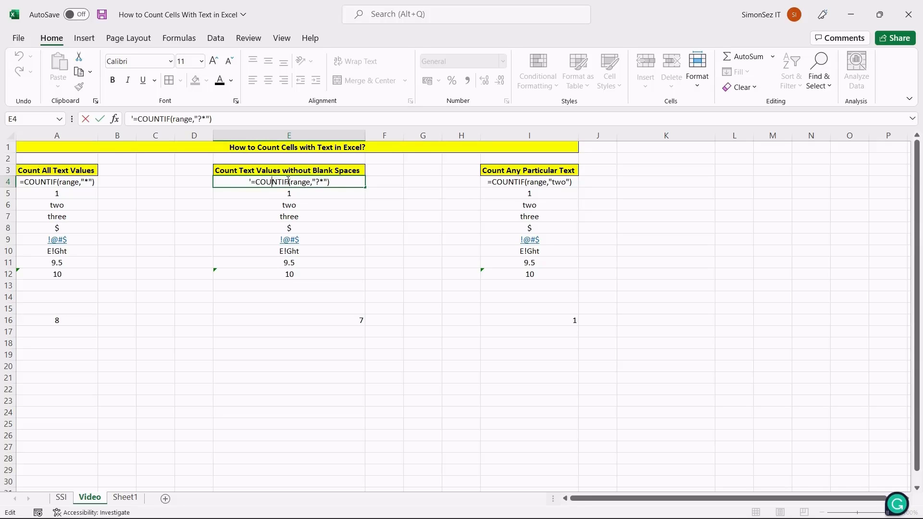
double_click(289, 320)
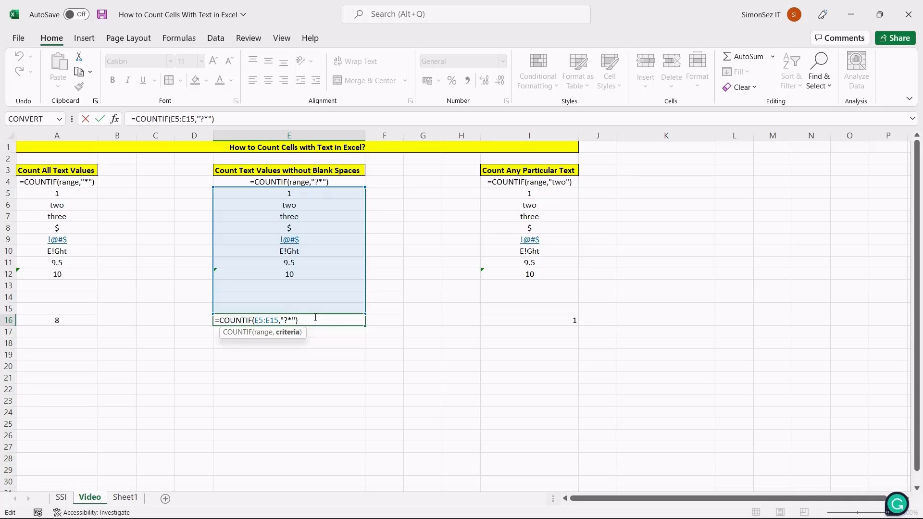
double_click(285, 321)
click(307, 321)
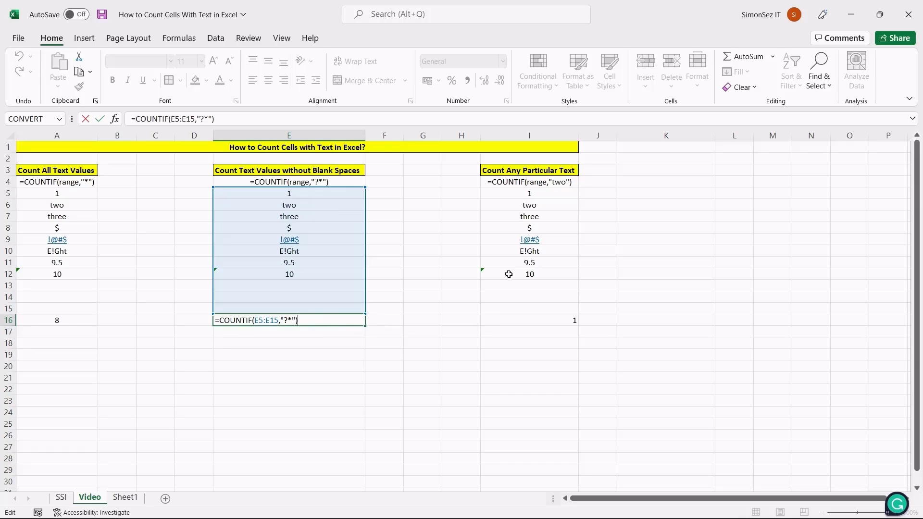
- Examine the COUNTIF formula in cell I16 that counts the particular text "two", and leave cell editing
click(522, 169)
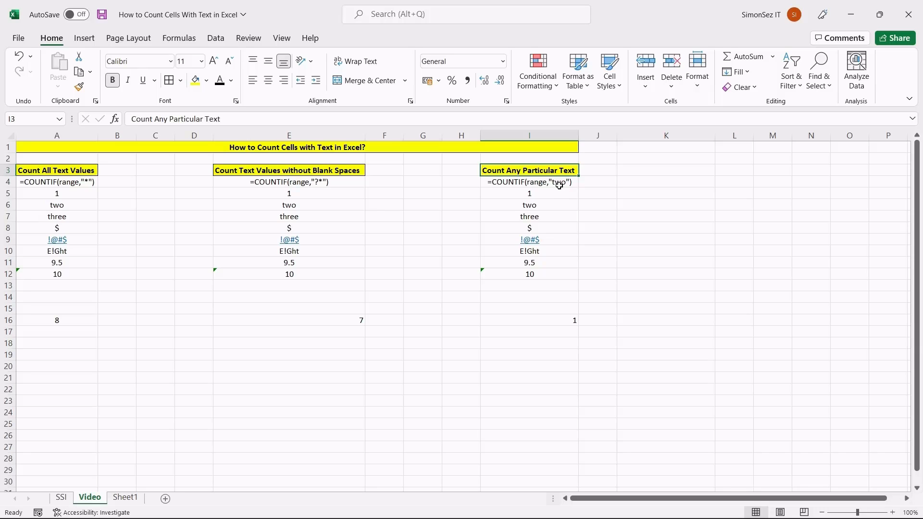
double_click(545, 319)
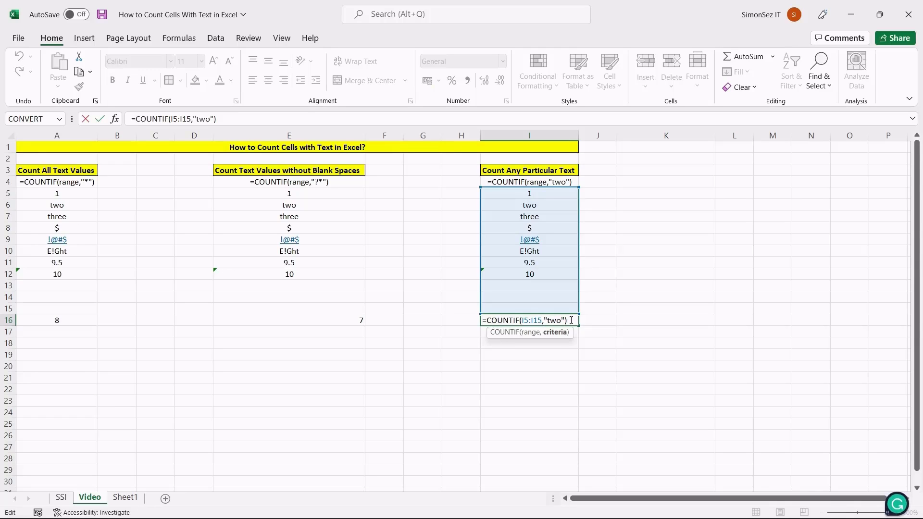
click(571, 320)
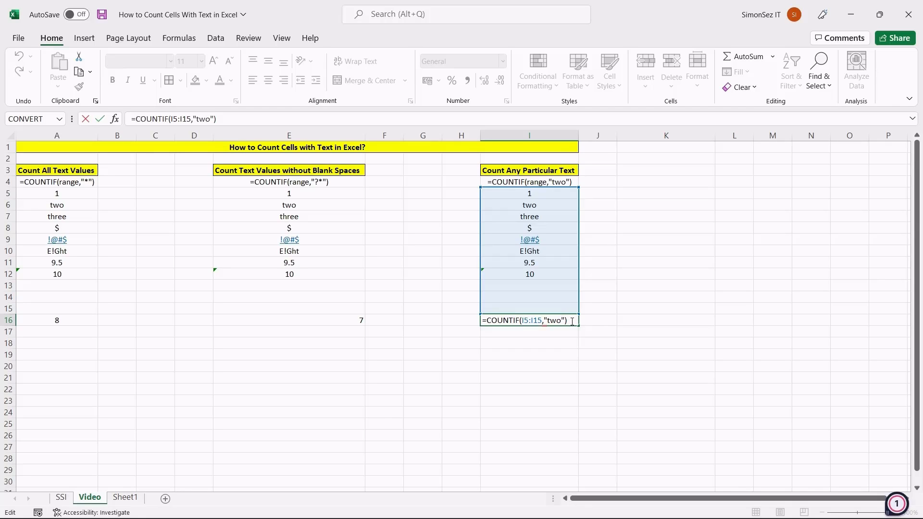
key(Return)
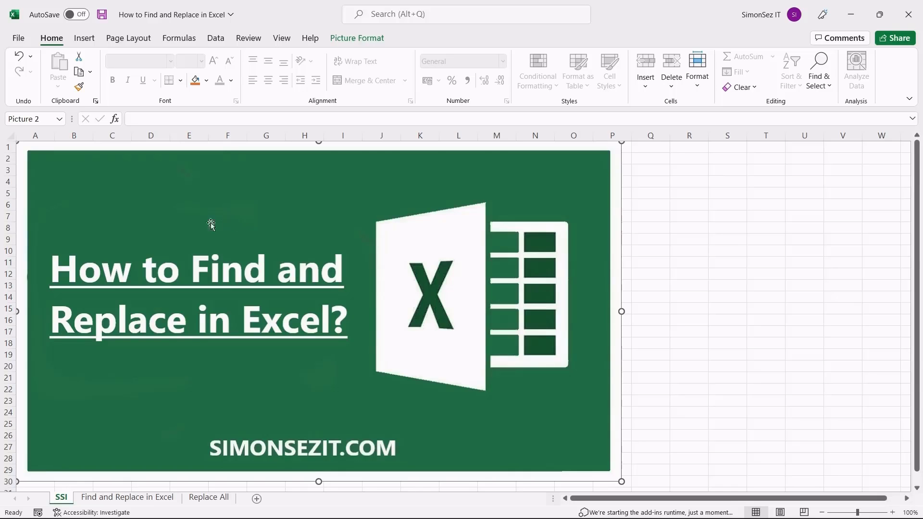
- On the Find and Replace in Excel worksheet, set up a replacement of 66 with 100
click(116, 498)
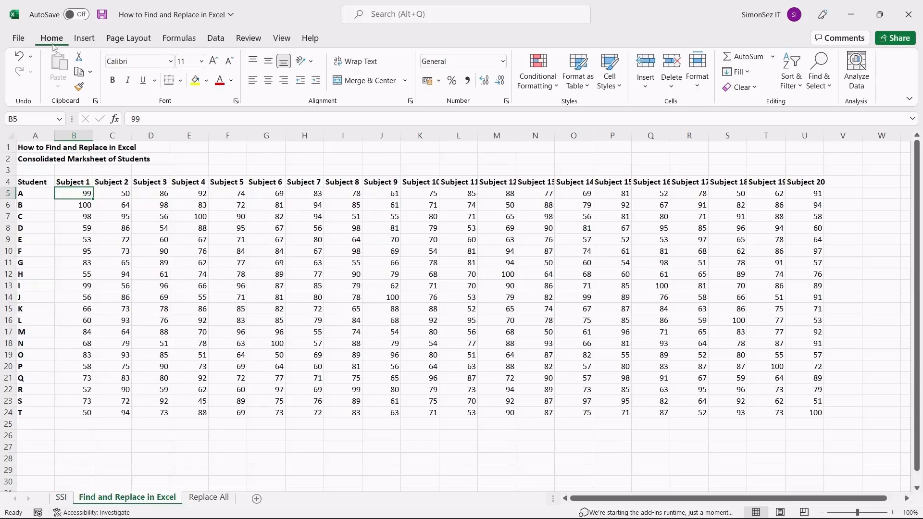
click(828, 89)
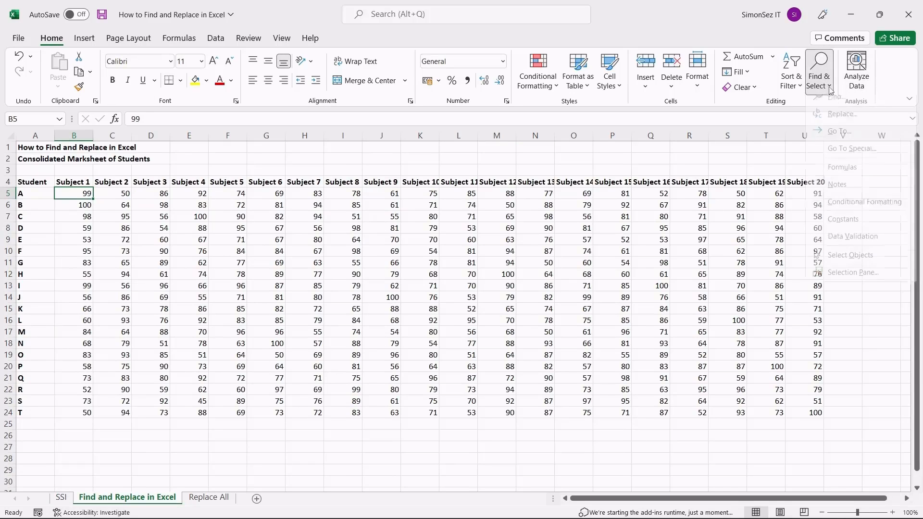
click(838, 124)
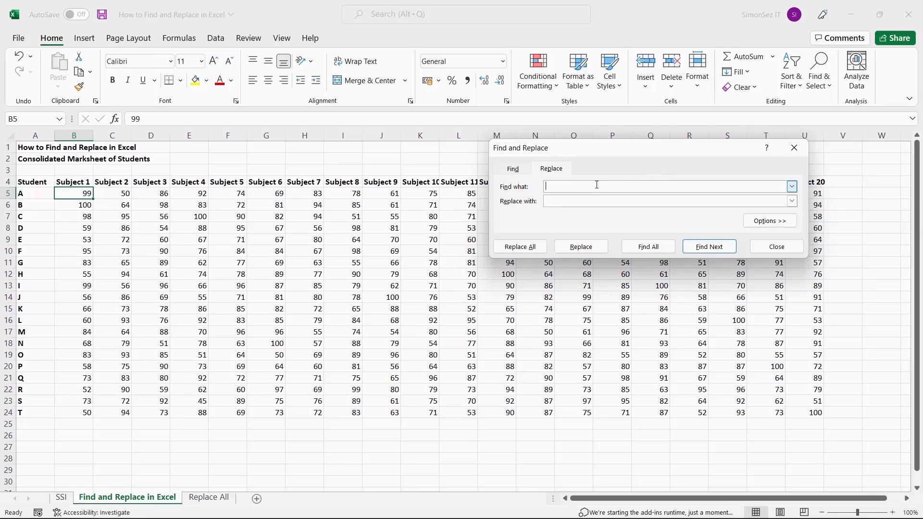
text(66)
click(584, 200)
text(100)
- Find the next two cells containing 66, list all matches, and go to the ones in cells O18, B15 and S14
click(701, 247)
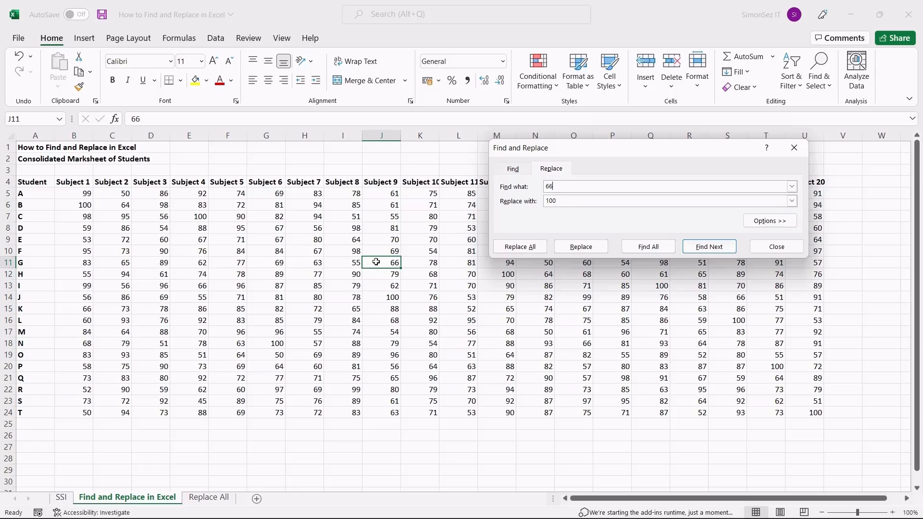
click(710, 246)
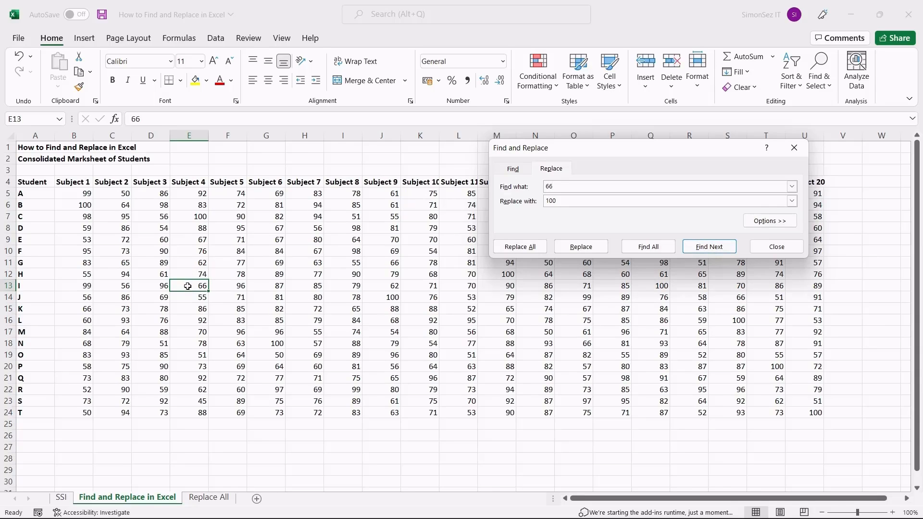
click(633, 245)
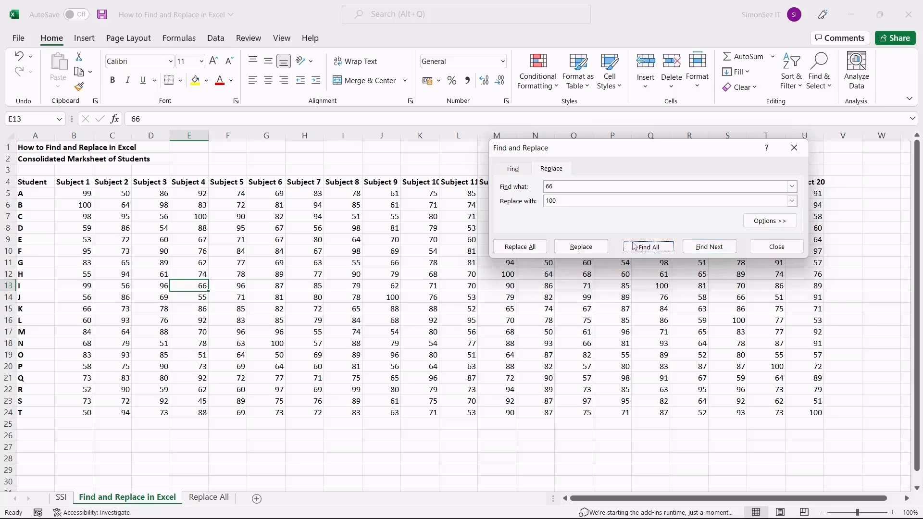
scroll(583, 298, down, 1)
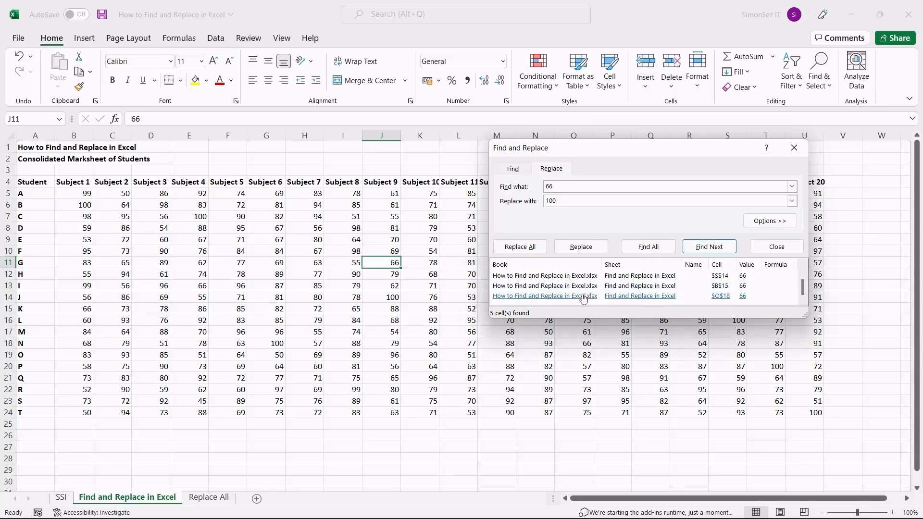
click(583, 297)
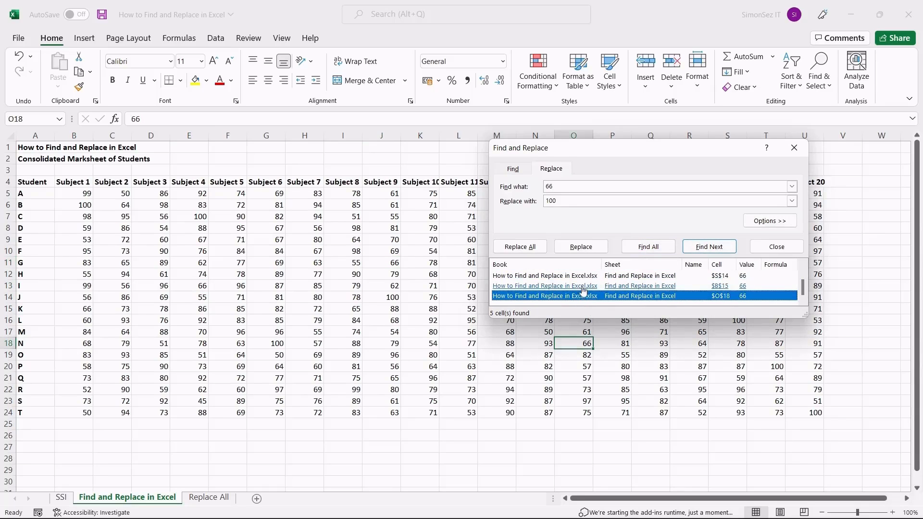
click(583, 290)
click(583, 276)
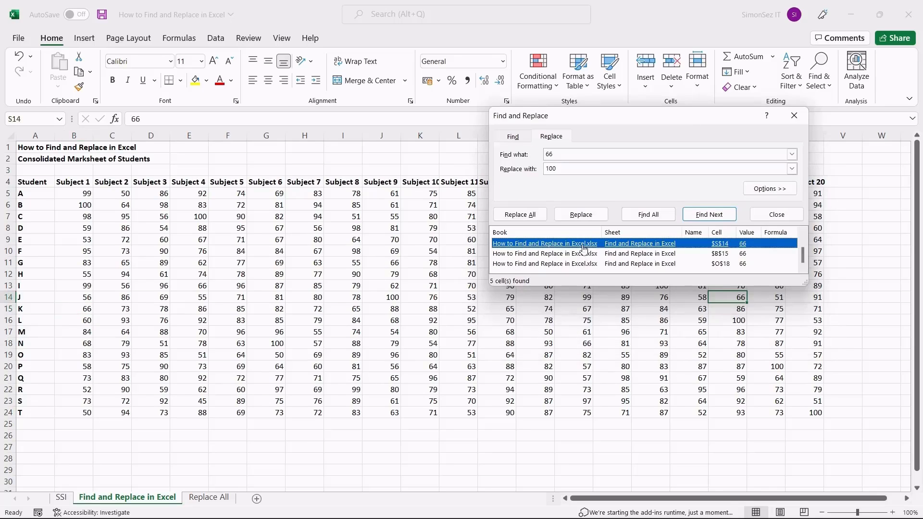
click(584, 264)
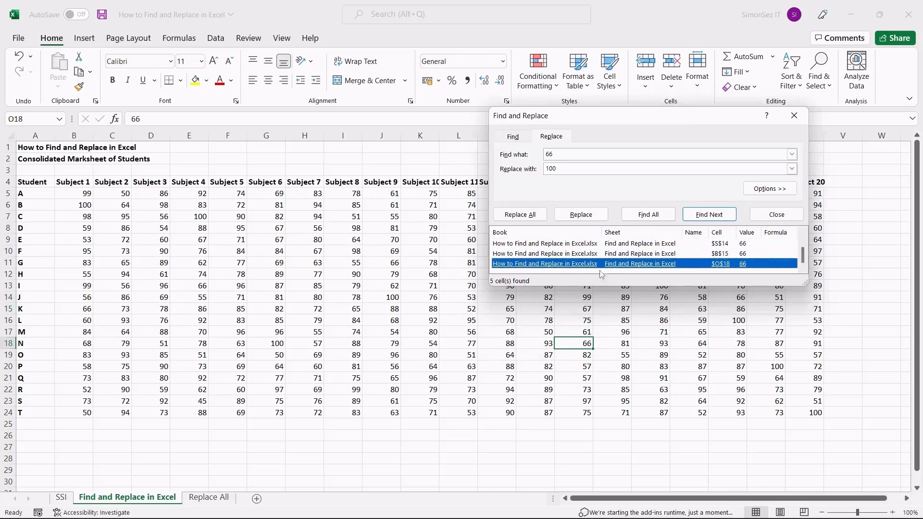
- Replace 66 with 100 in cells J11 and E13 one match at a time, and collapse the results list
scroll(560, 260, up, 2)
click(554, 245)
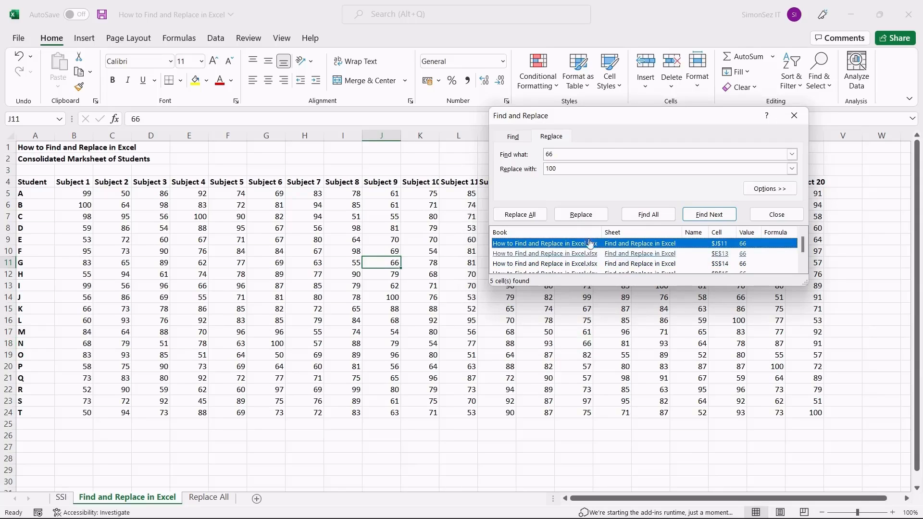
click(586, 216)
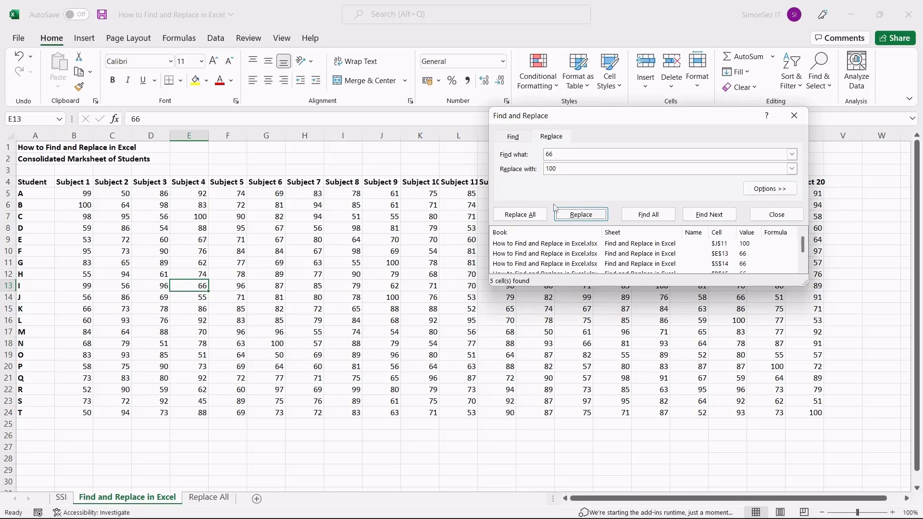
click(565, 214)
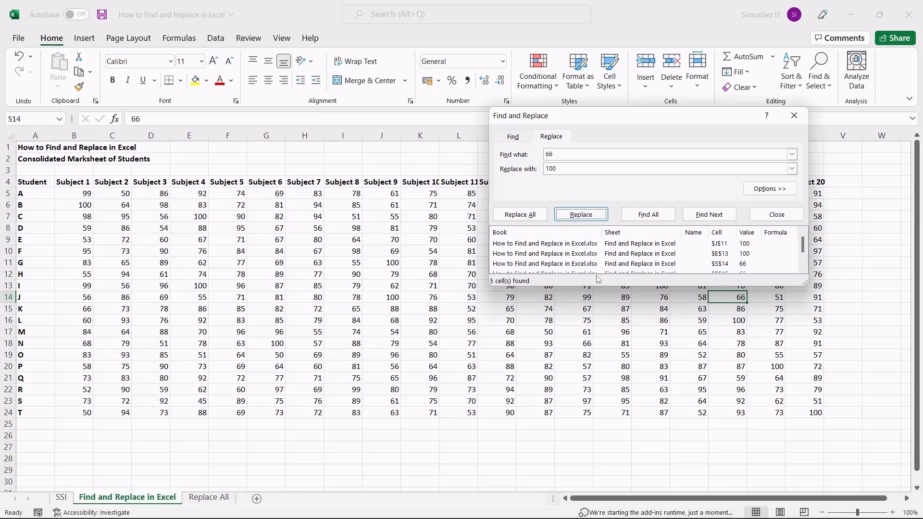
drag(598, 284, 596, 238)
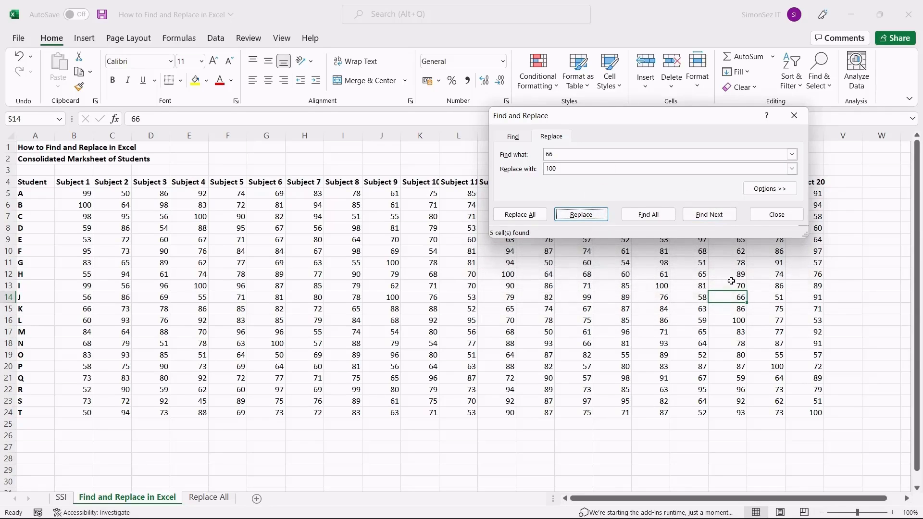
- Skip the match in S14, replace 66 with 100 in B15, O18 and S14 one at a time, and dismiss the message
click(705, 216)
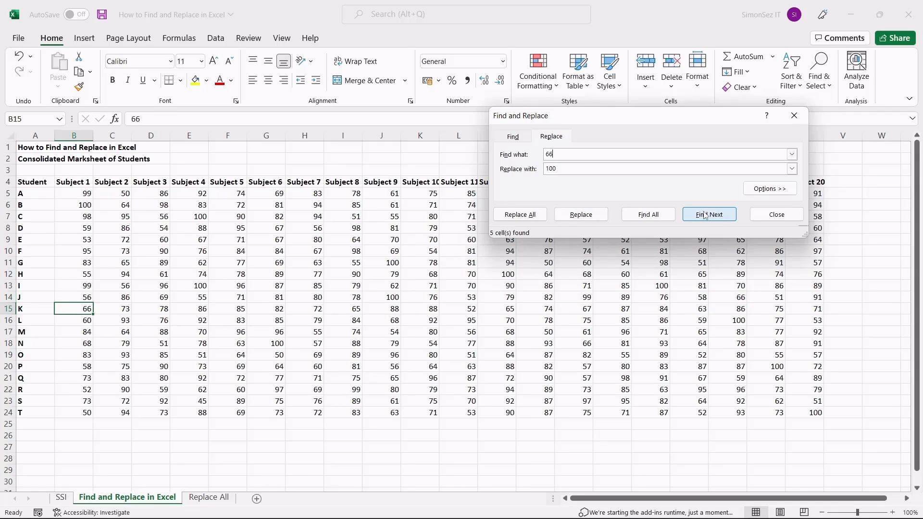
click(578, 216)
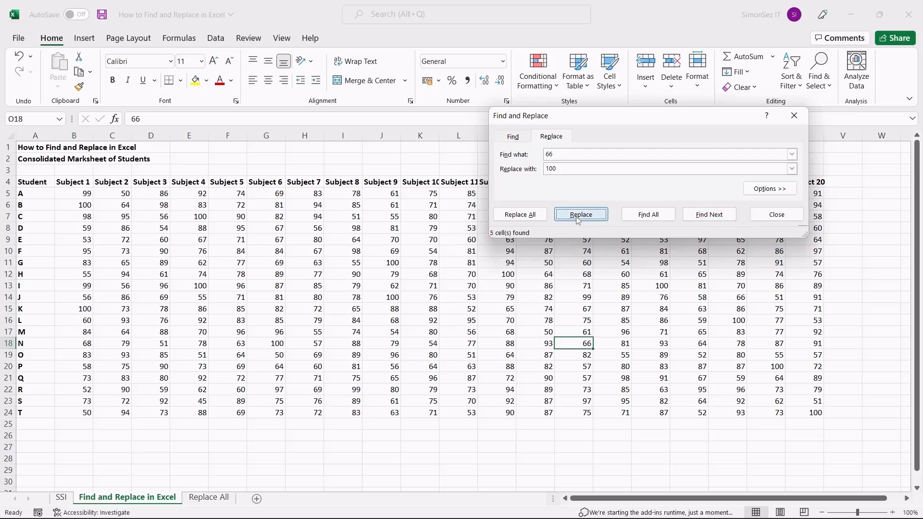
click(578, 216)
click(578, 217)
click(579, 216)
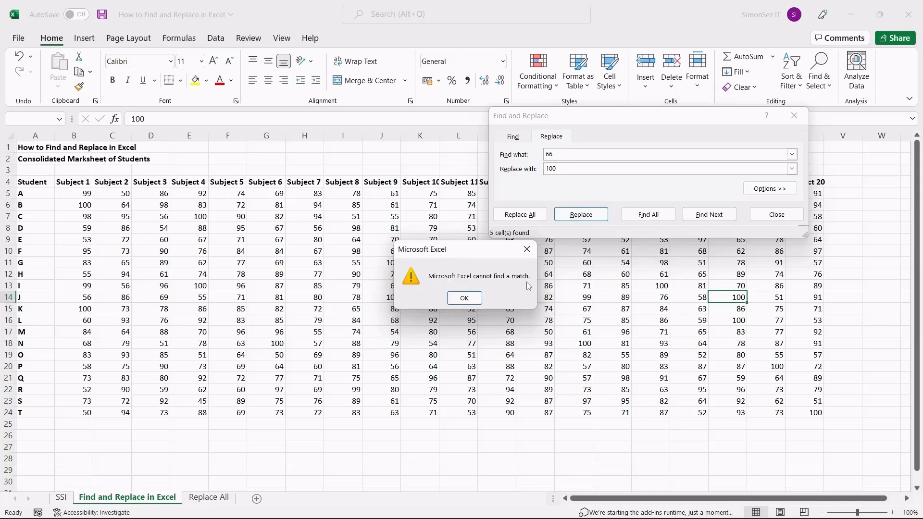
click(465, 298)
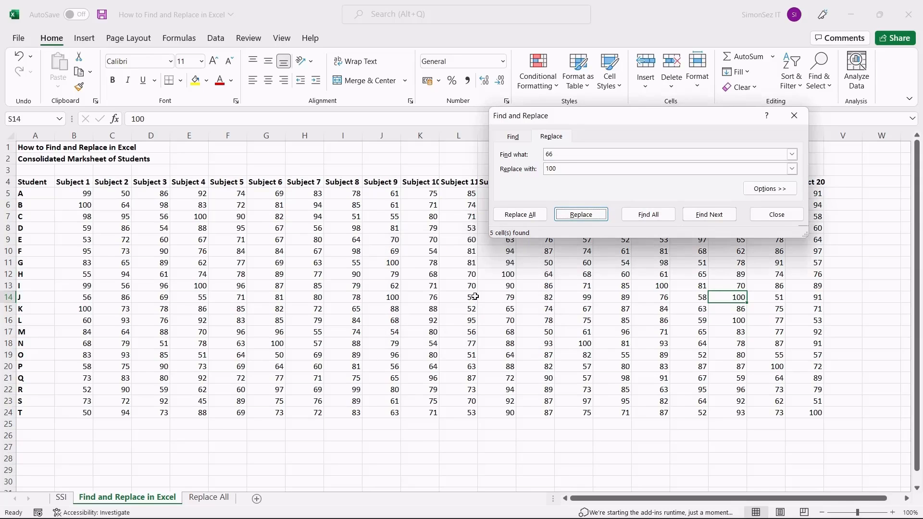
- On the Replace All worksheet, replace every 66 with 100 in one pass and dismiss the message
click(223, 498)
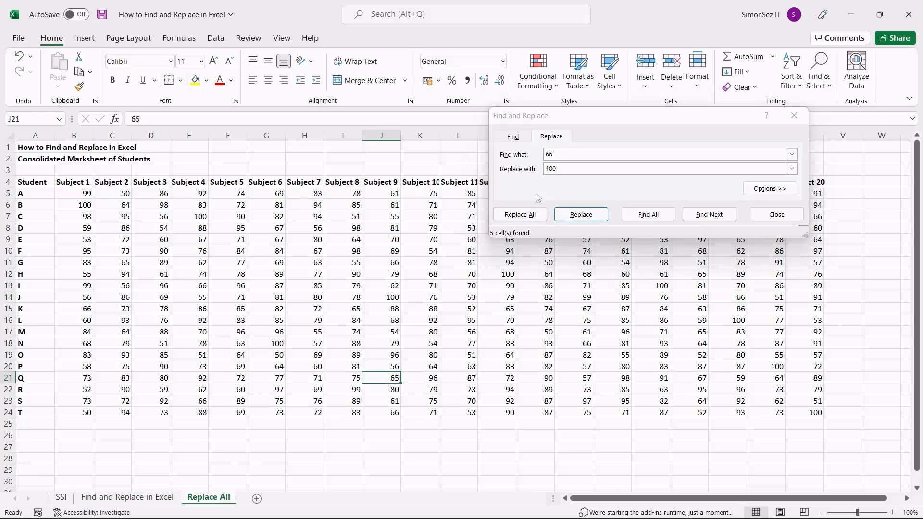
click(541, 219)
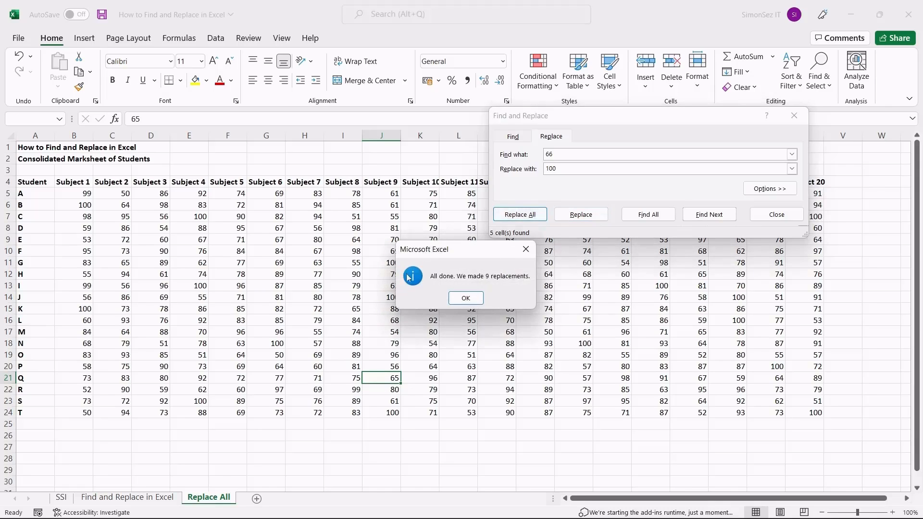
click(466, 298)
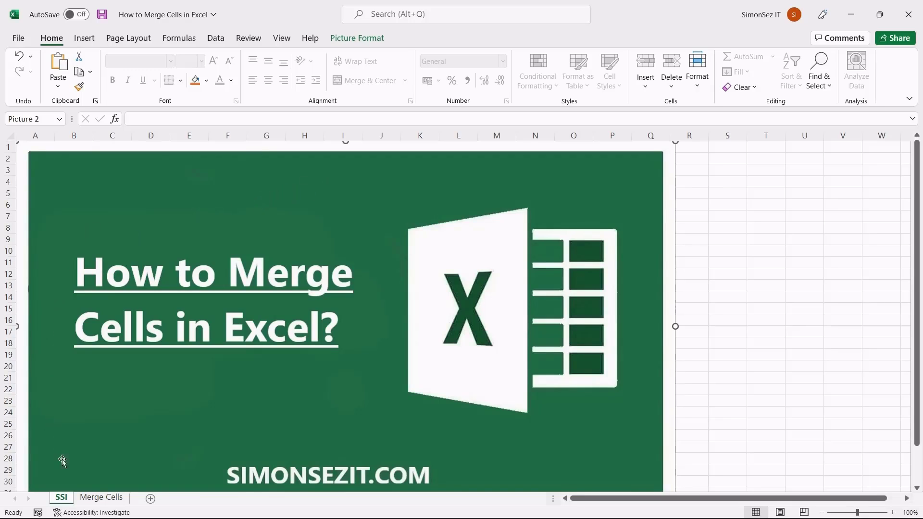
- On the Merge Cells worksheet, merge and center cells A4:F4 under the From Main Menu heading
click(101, 500)
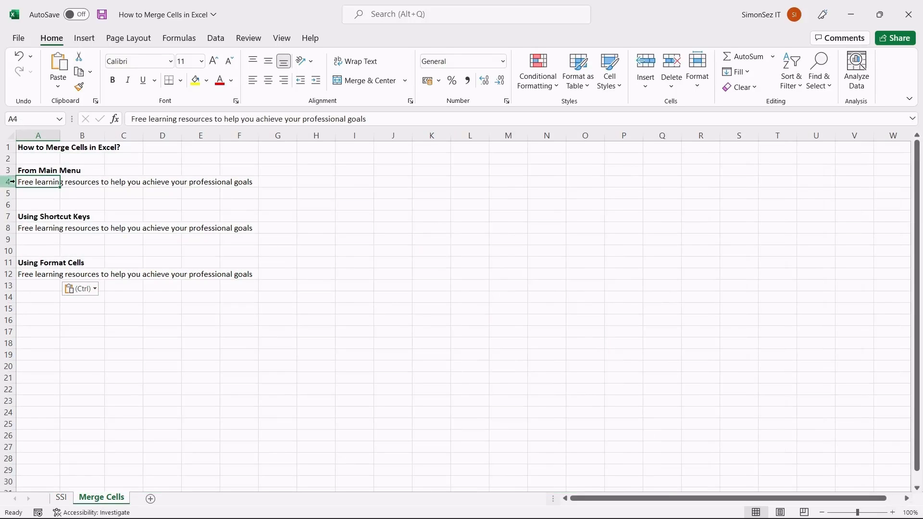
click(26, 171)
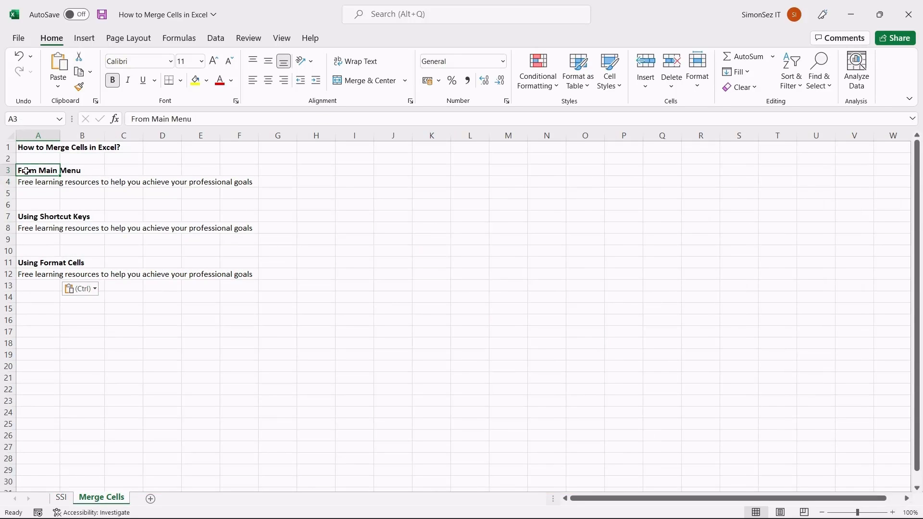
click(8, 170)
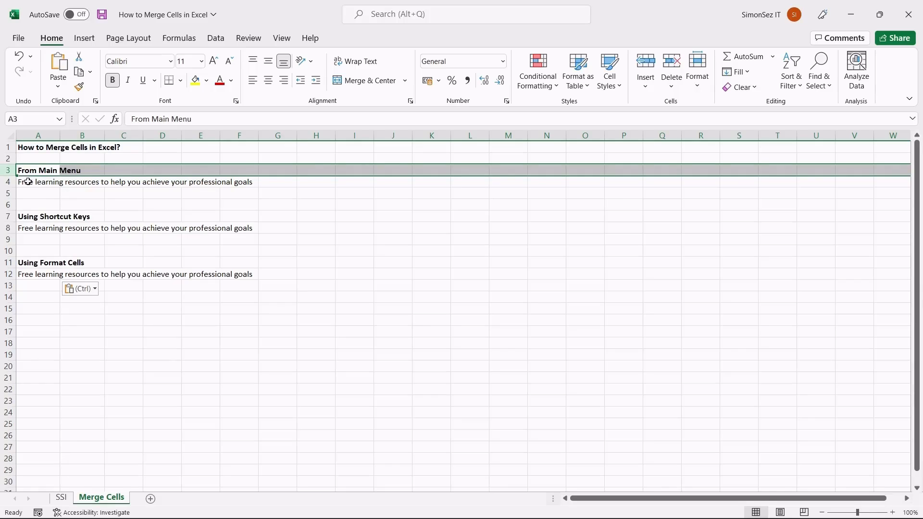
drag(26, 181, 234, 182)
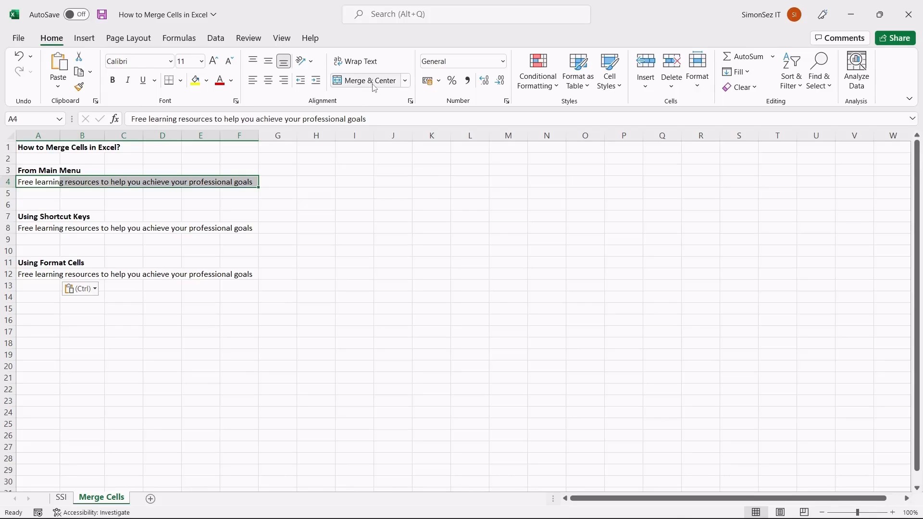
click(406, 81)
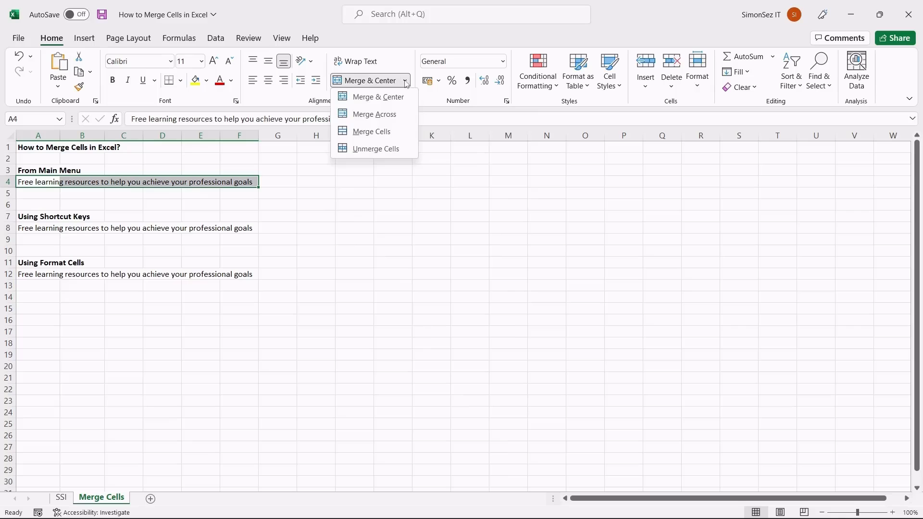
click(385, 100)
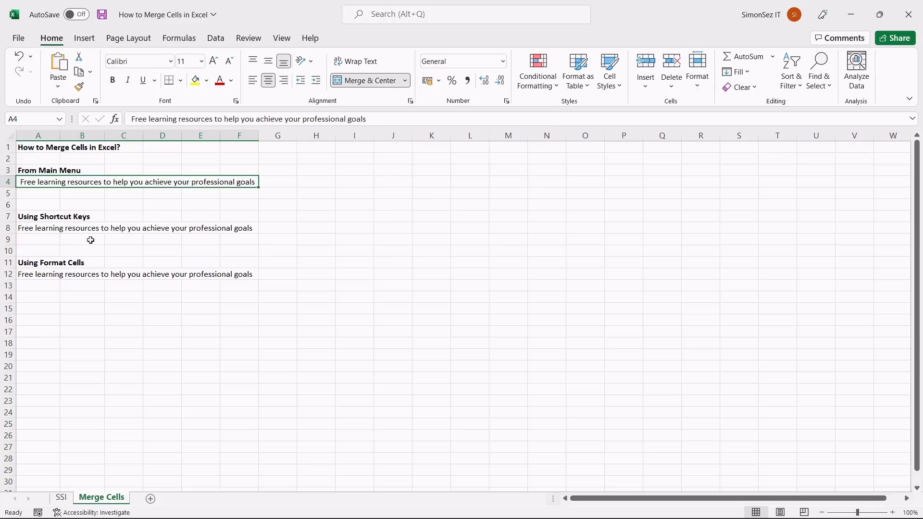
- Merge and center cells A8:F8 under the Using Shortcut Keys heading
click(29, 218)
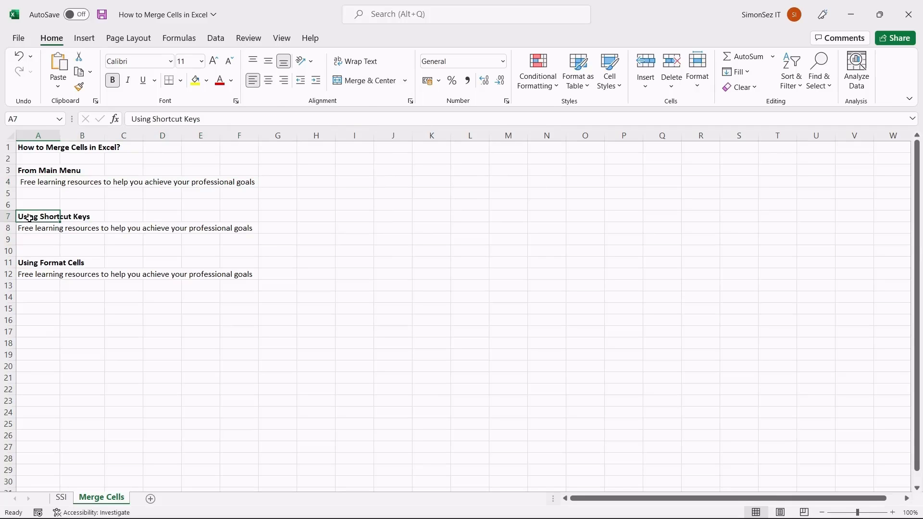
click(9, 217)
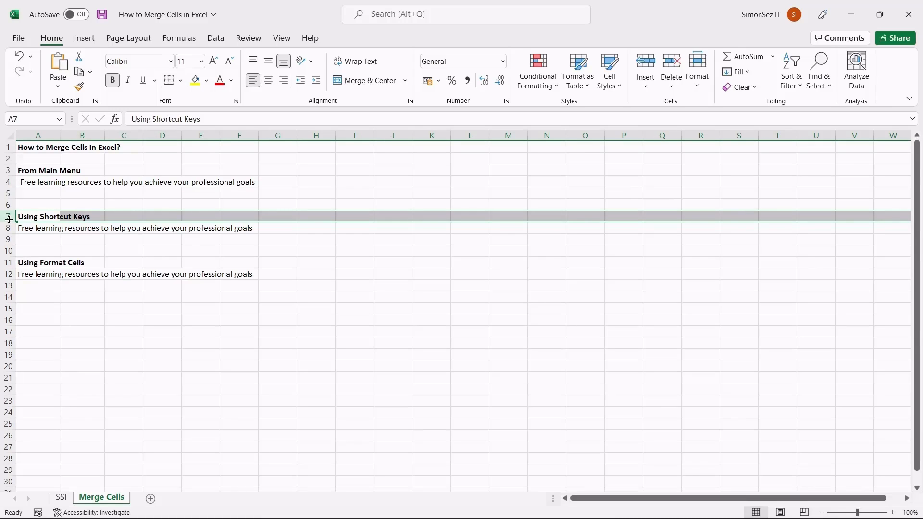
drag(19, 228, 228, 228)
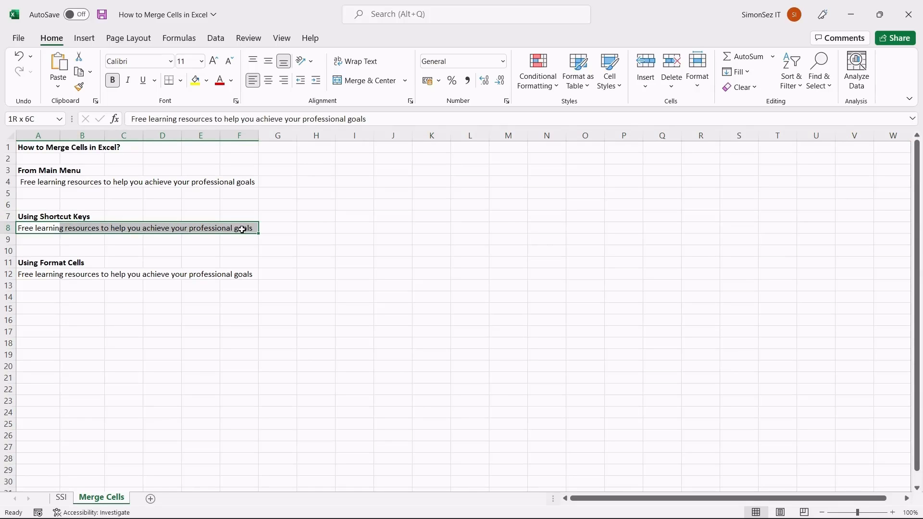
key(alt+h)
key(m)
key(m)
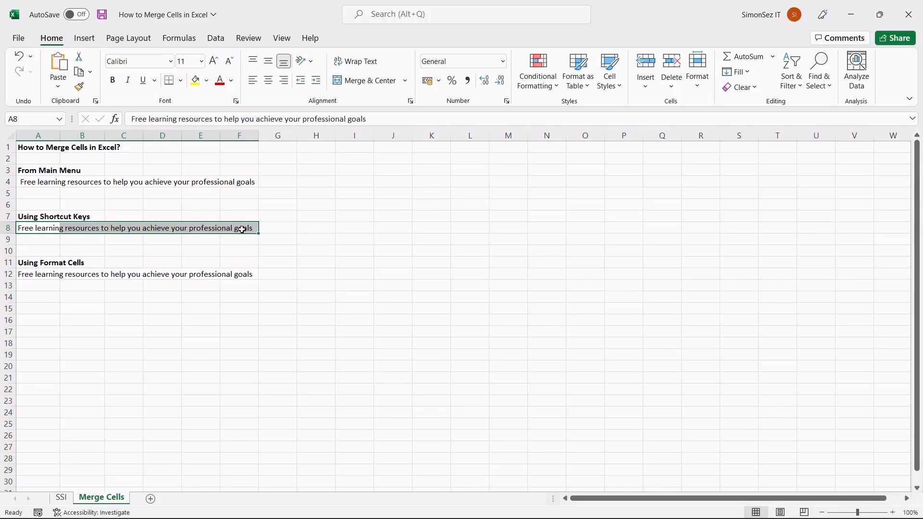
key(alt+h)
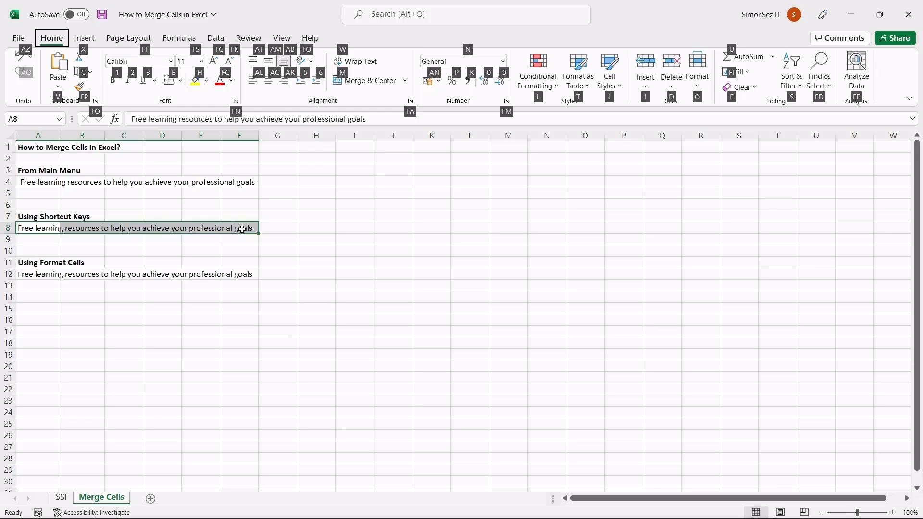
key(m)
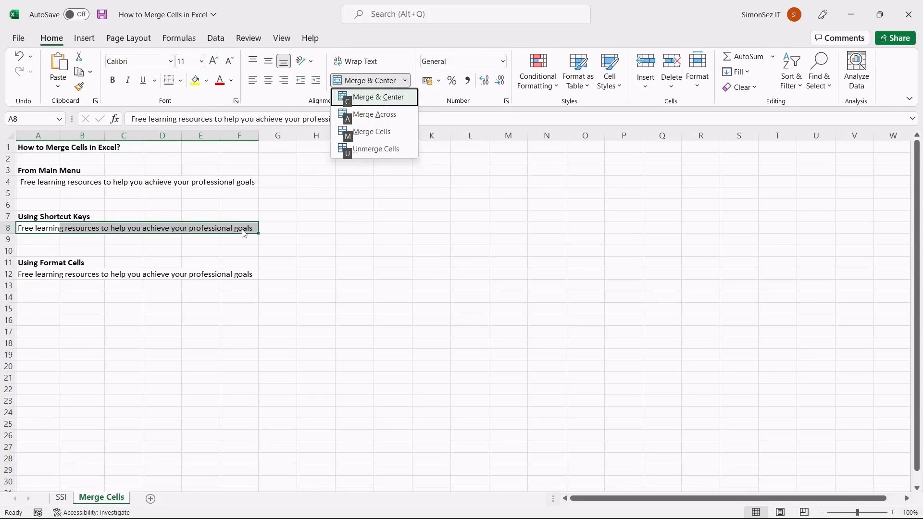
key(c)
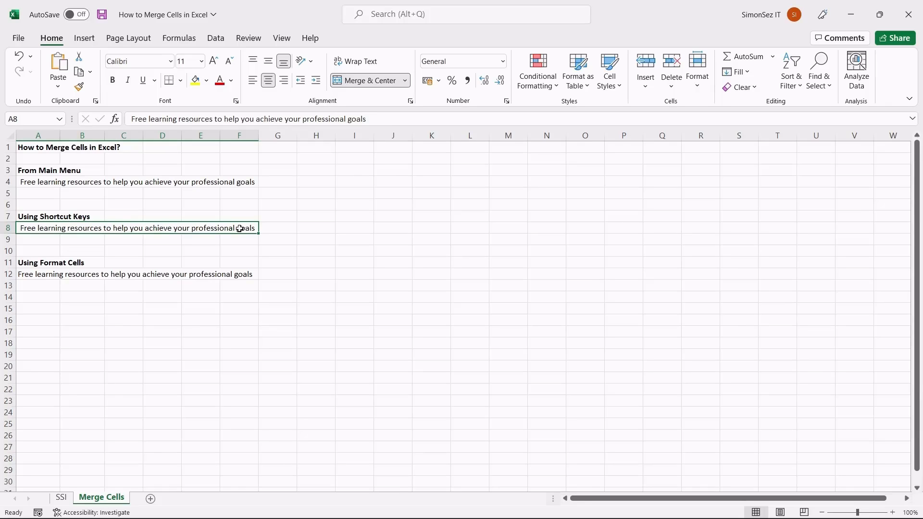
- Merge cells A12:F12 under the Using Format Cells heading with the Merge cells text control in Format Cells
click(4, 263)
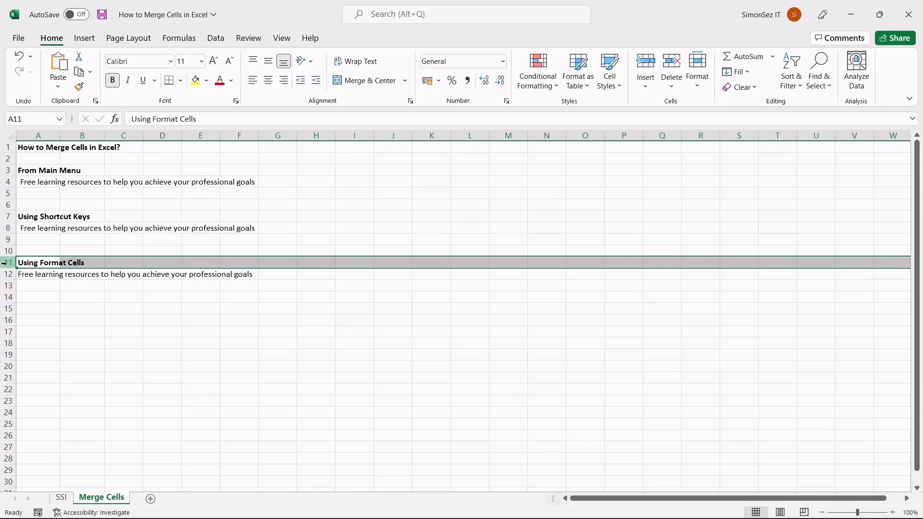
drag(23, 275, 256, 274)
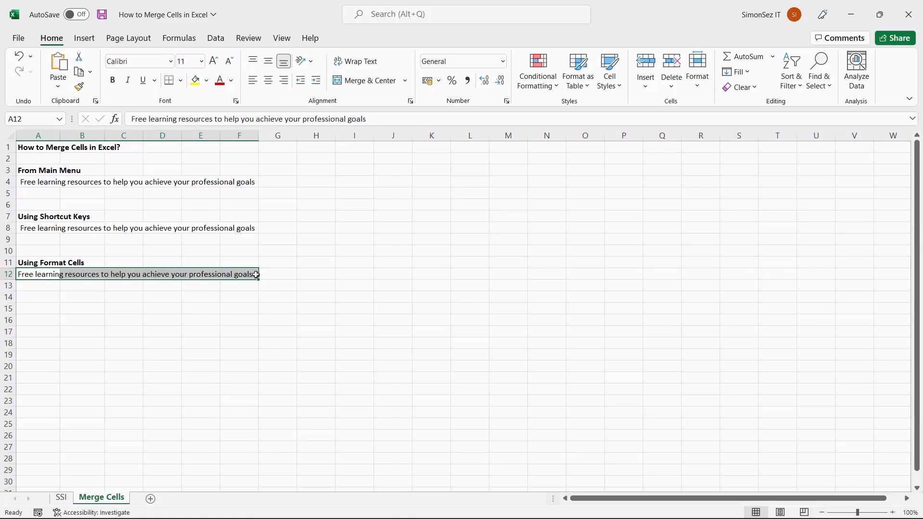
right_click(258, 278)
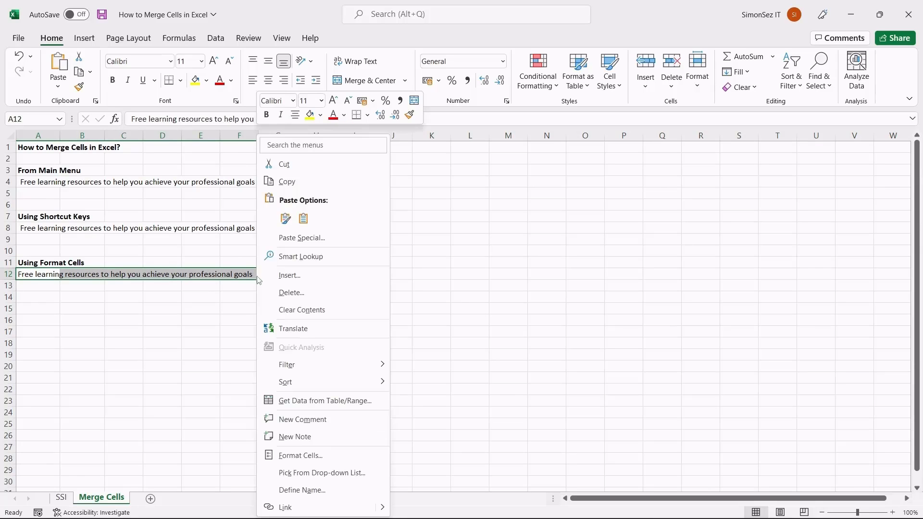
click(331, 457)
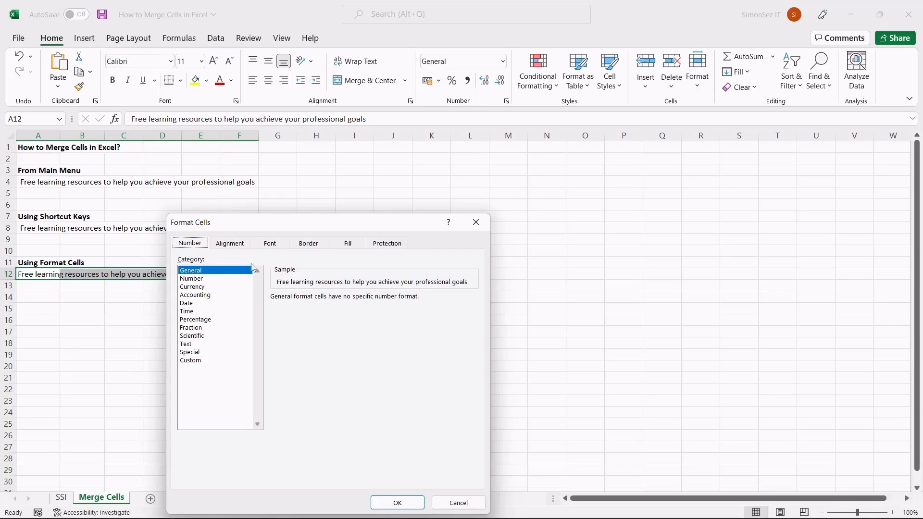
click(246, 249)
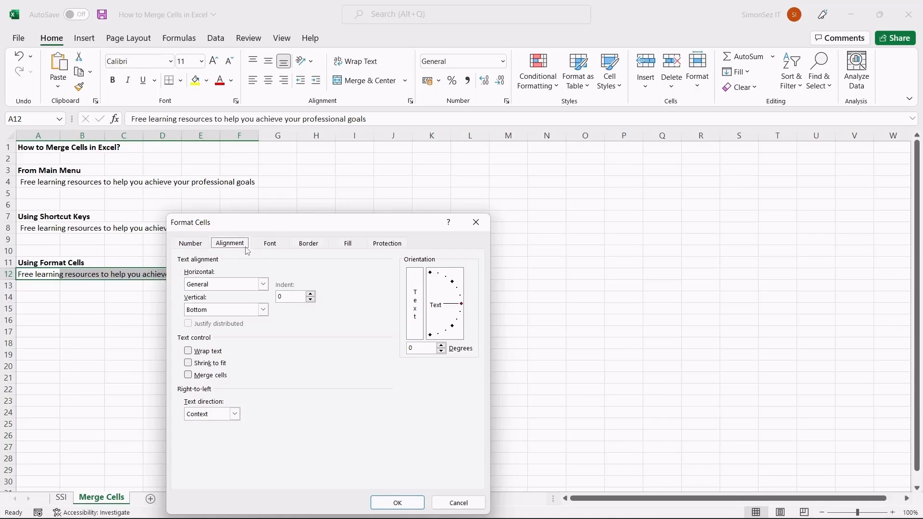
click(192, 380)
click(384, 503)
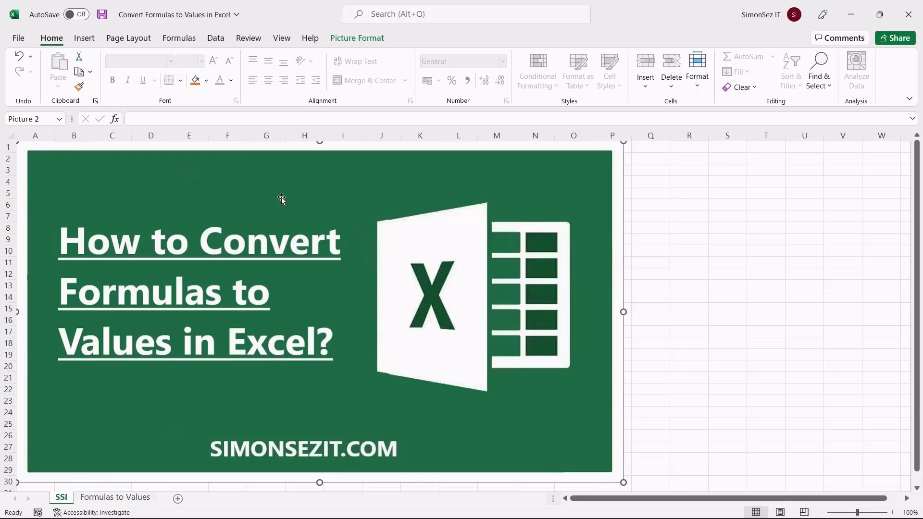
- On the Formulas to Values worksheet, copy A4:B5, paste only the values at D4, and check the contents of D5 and D4
click(115, 498)
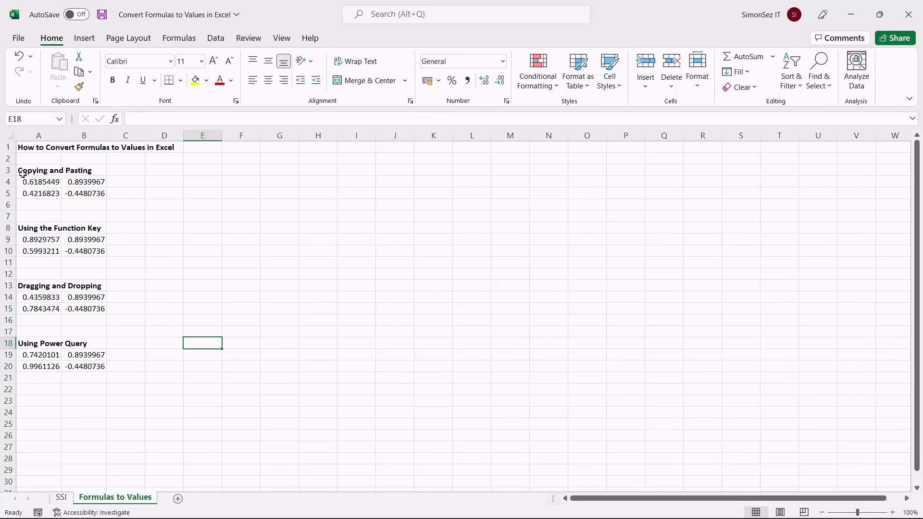
click(9, 170)
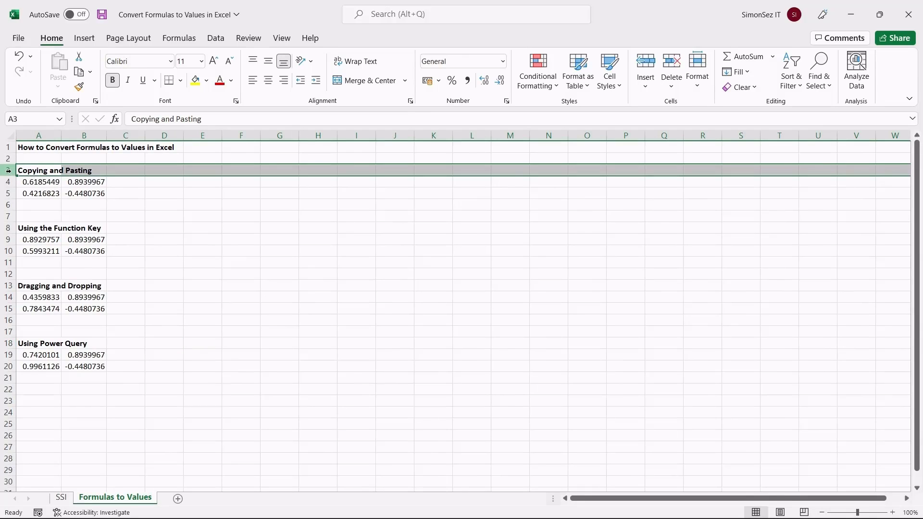
drag(37, 183, 76, 192)
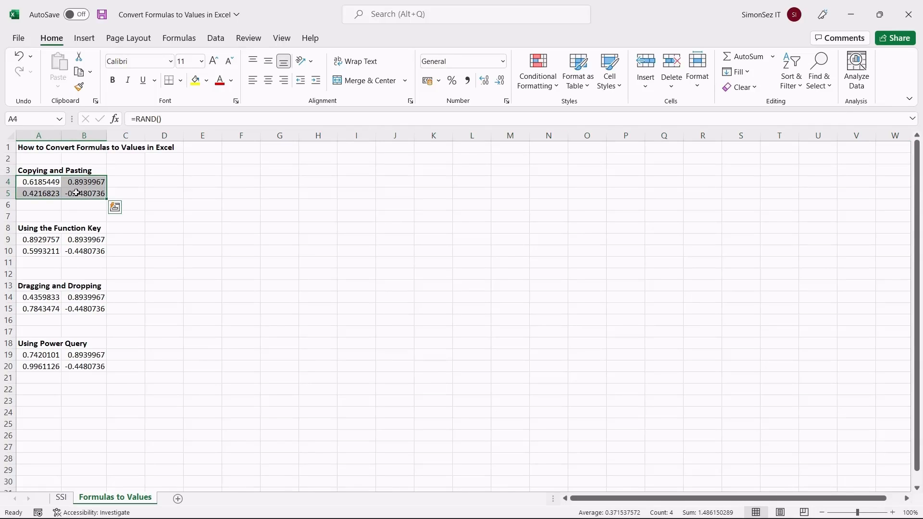
right_click(71, 188)
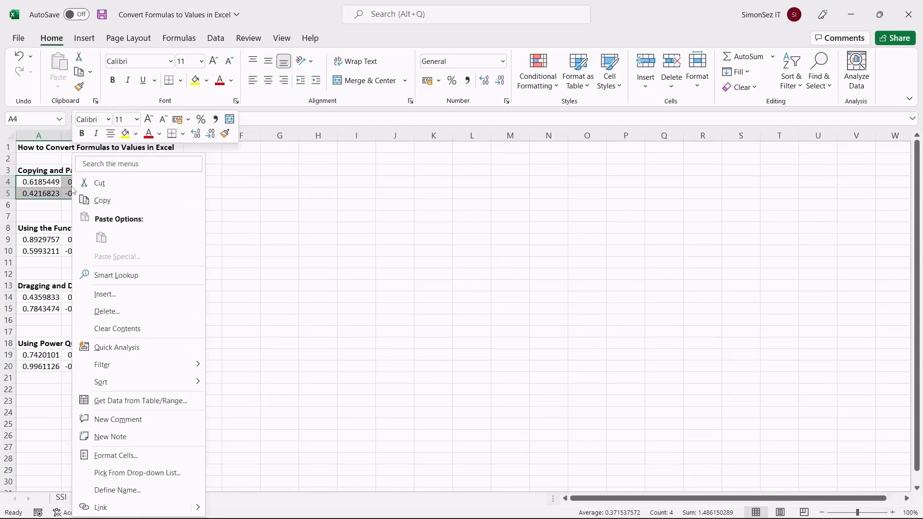
click(102, 201)
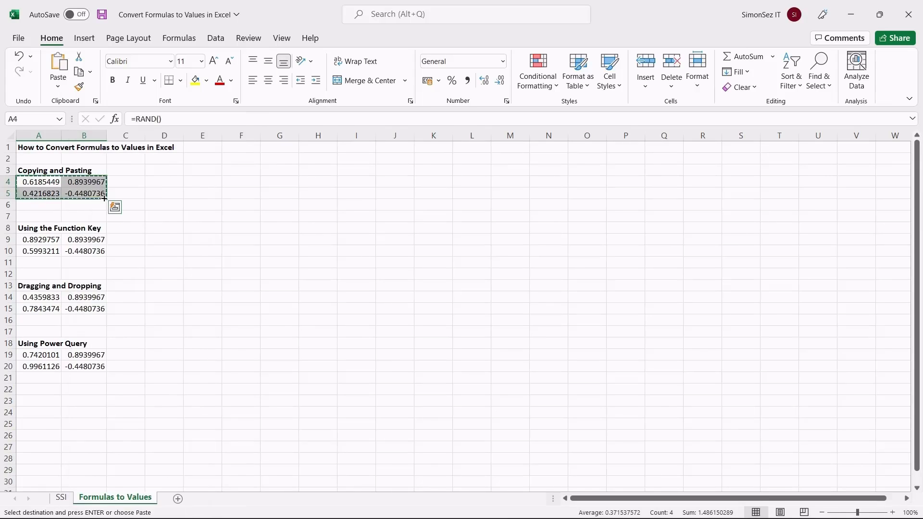
right_click(171, 183)
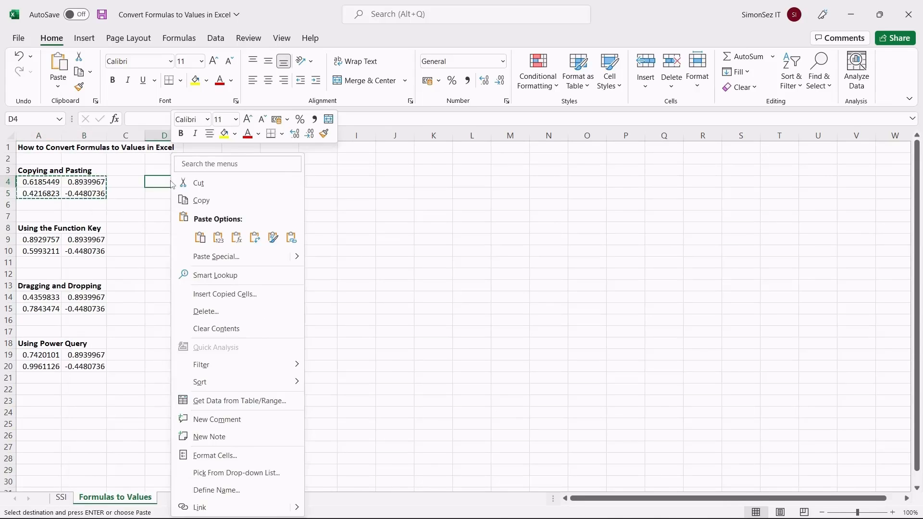
click(213, 237)
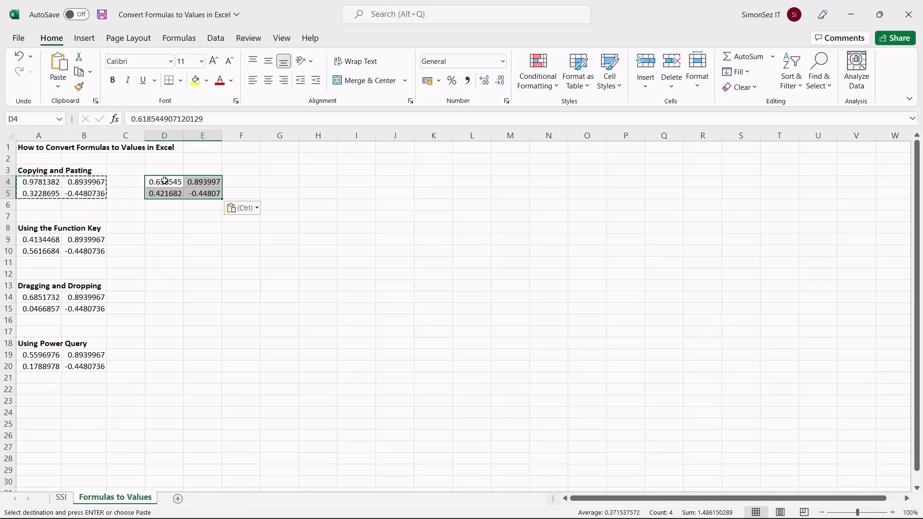
click(174, 194)
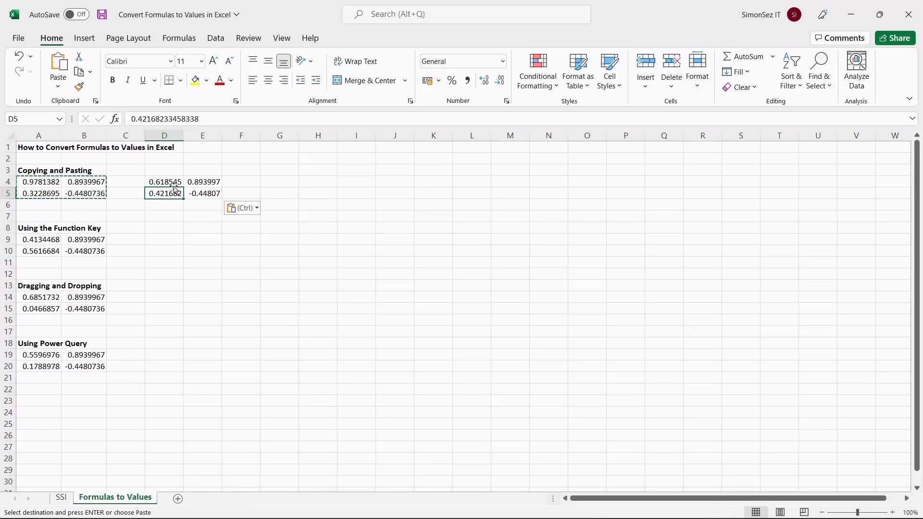
click(174, 181)
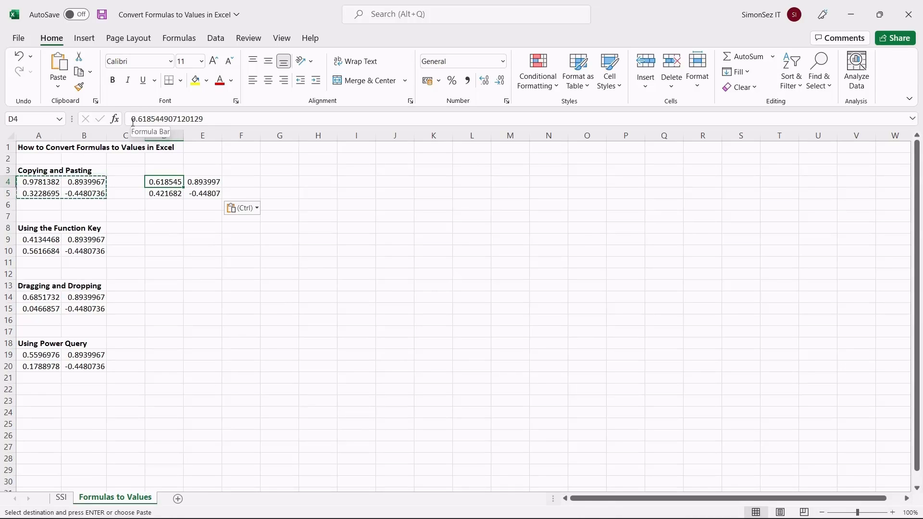
- Replace the RAND formula in A9 under Using the Function Key with its calculated value
click(52, 239)
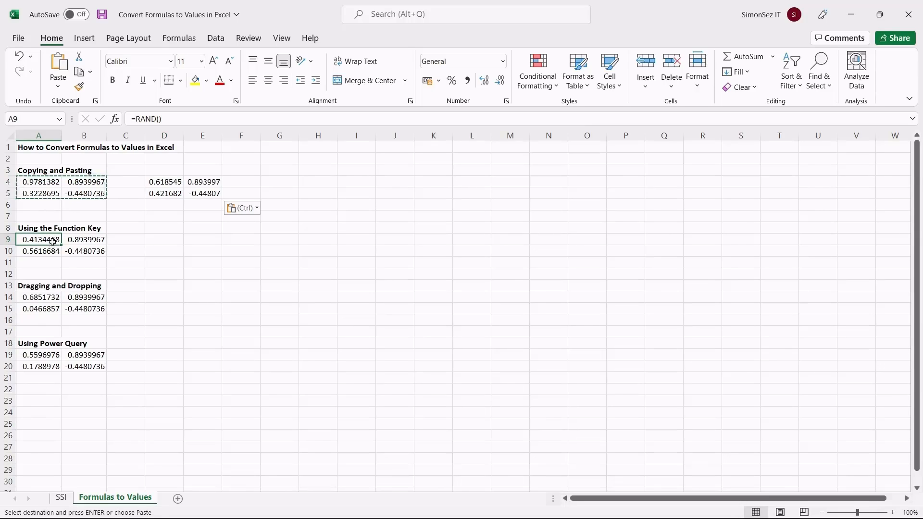
key(F2)
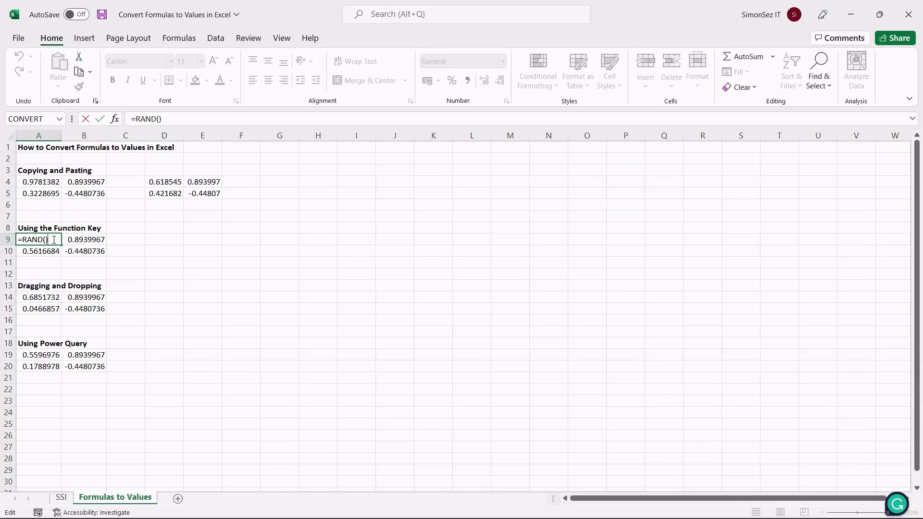
key(F9)
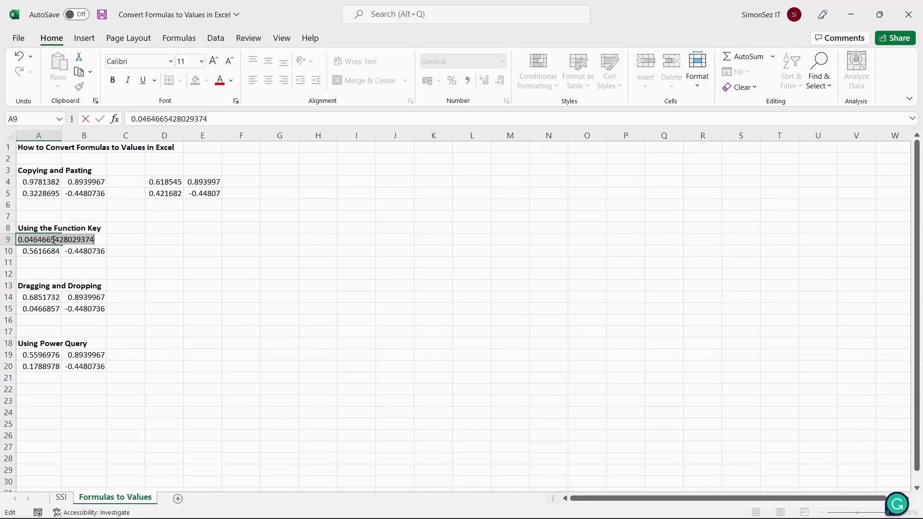
click(51, 239)
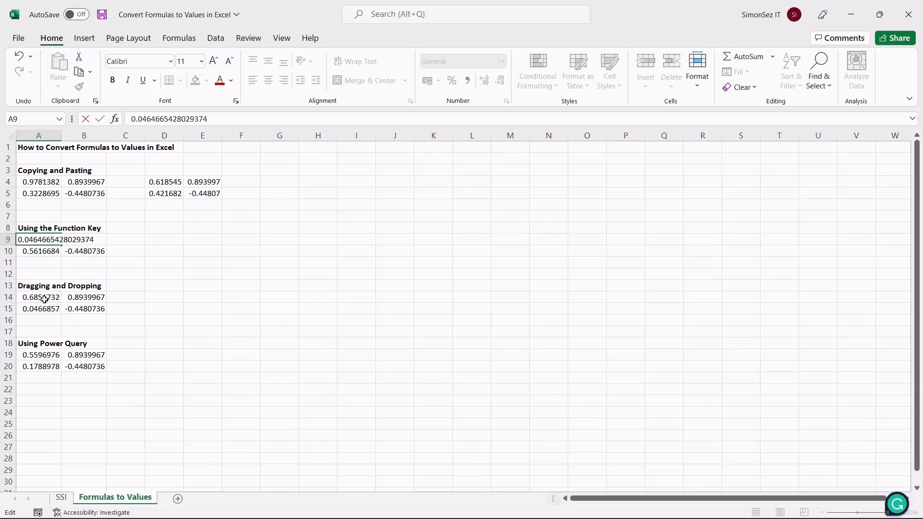
- Convert A14:B15 under Dragging and Dropping to values by copying the range back onto itself as values only
drag(45, 298, 74, 308)
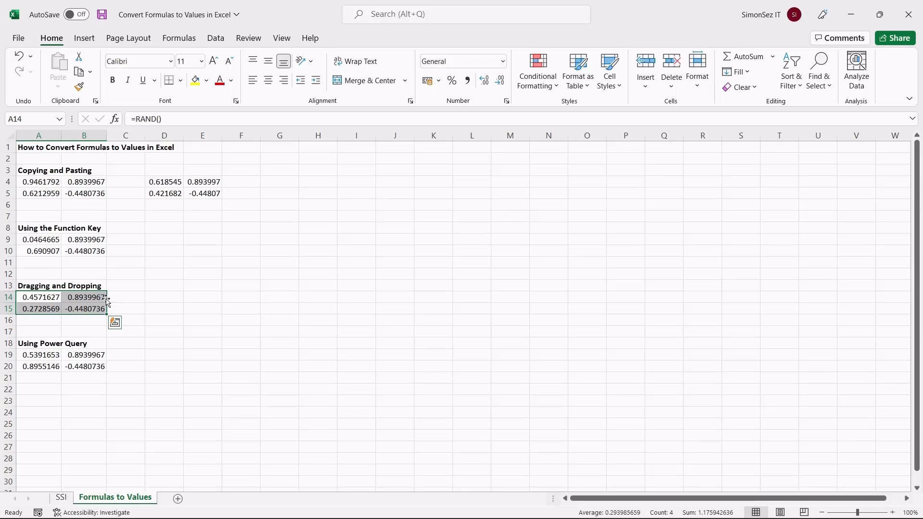
drag(107, 301, 118, 300)
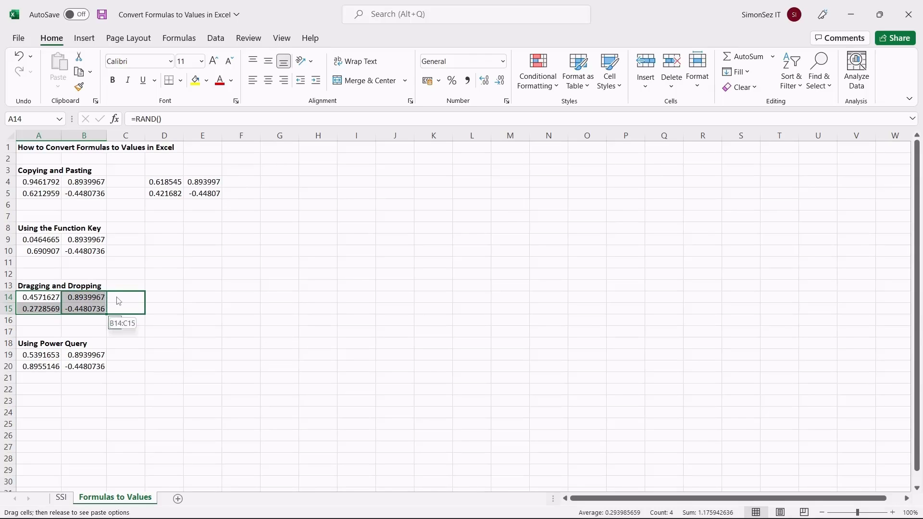
drag(119, 301, 96, 302)
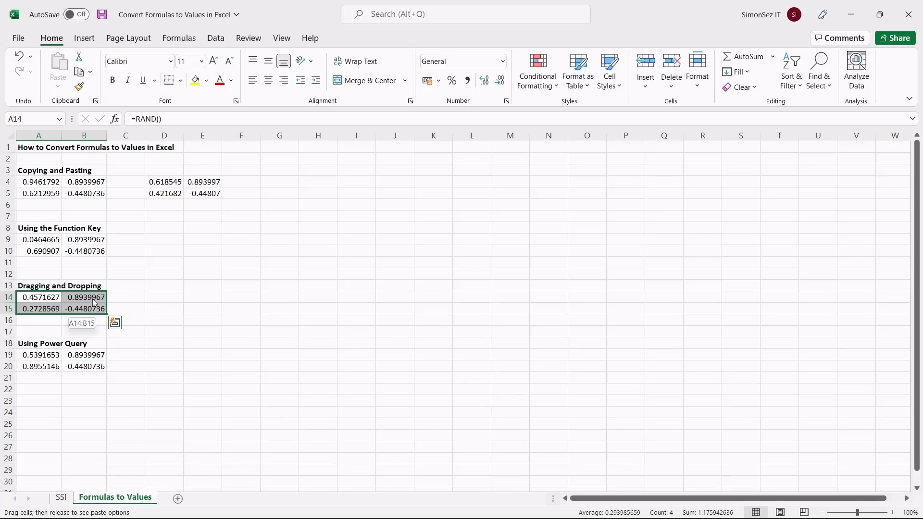
right_click(94, 302)
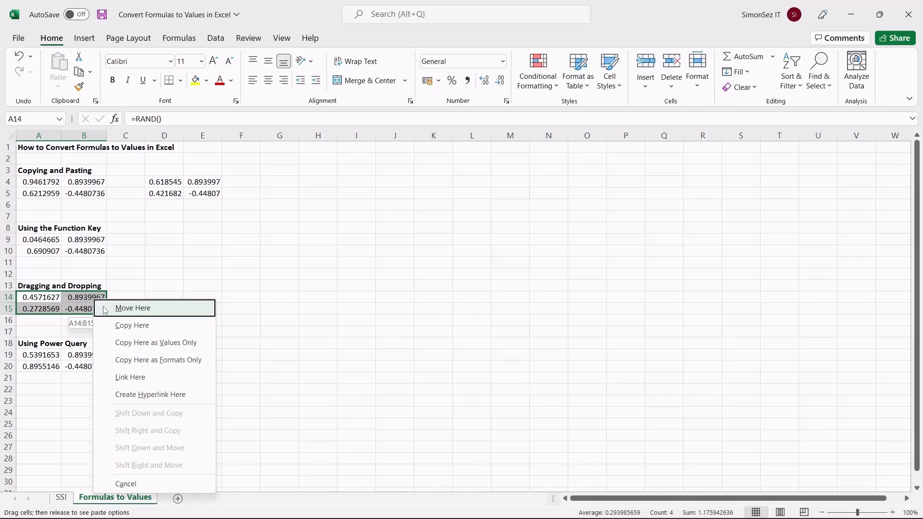
click(129, 344)
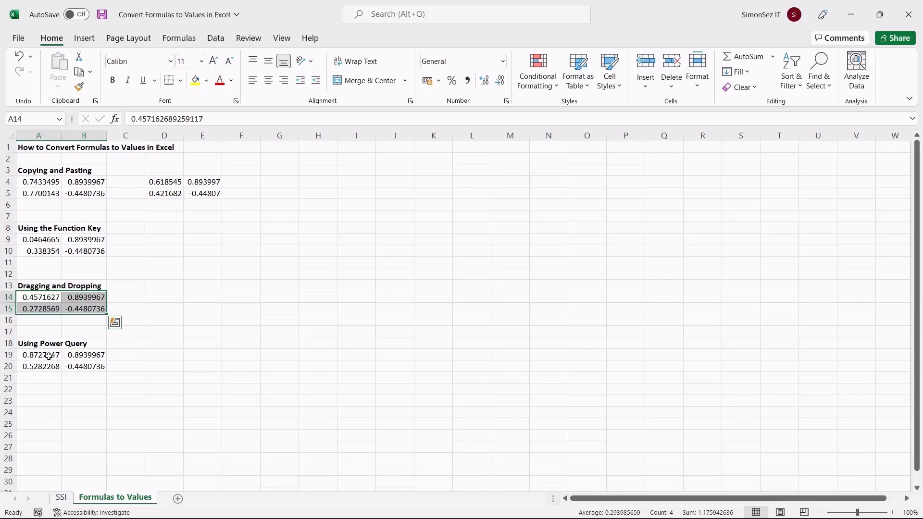
- Load A19:B20 through Power Query as a table without headers into a new worksheet, and check the contents of the loaded cells
drag(45, 356, 77, 366)
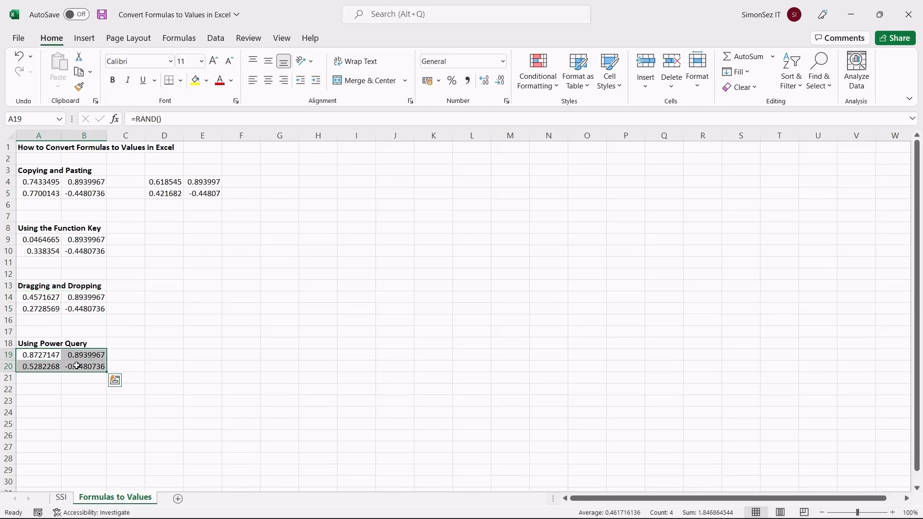
click(206, 40)
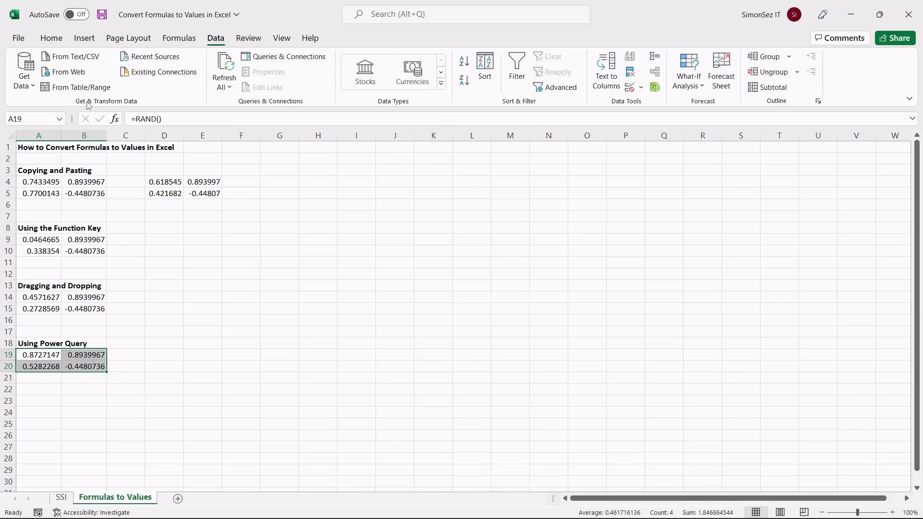
click(64, 88)
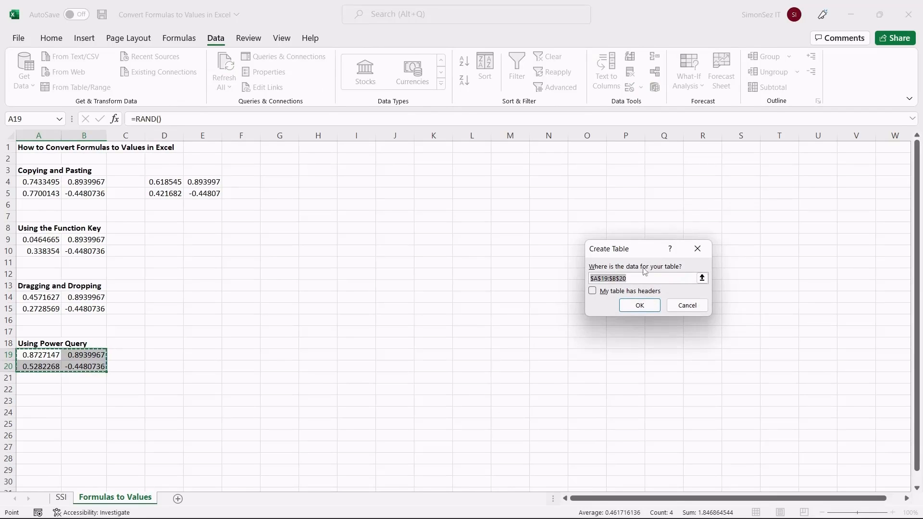
click(639, 306)
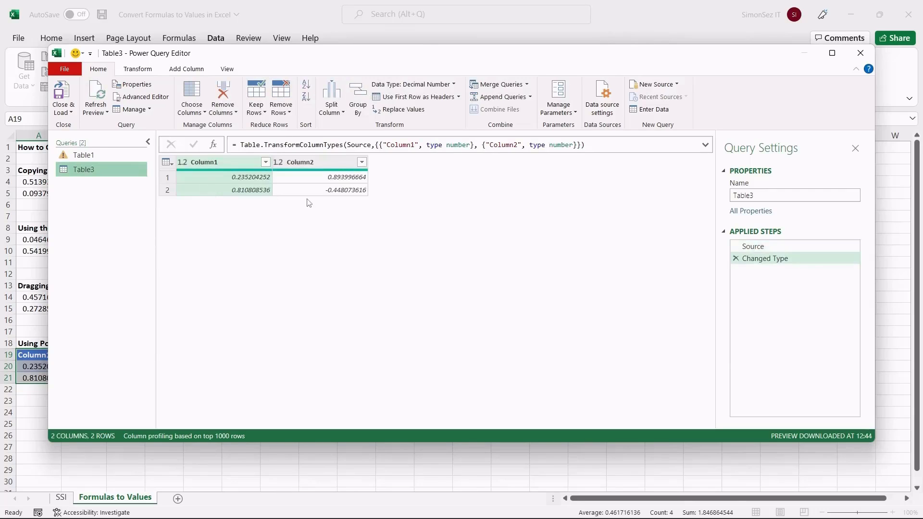
click(64, 96)
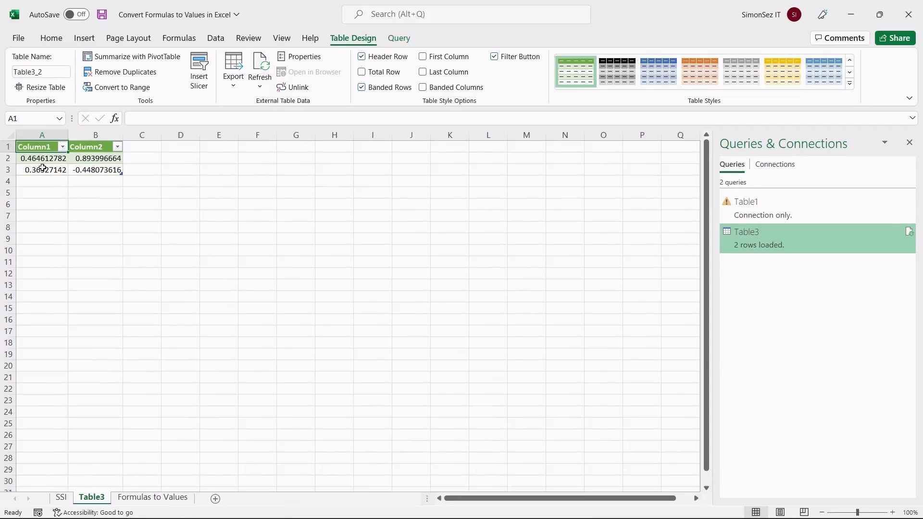
click(56, 159)
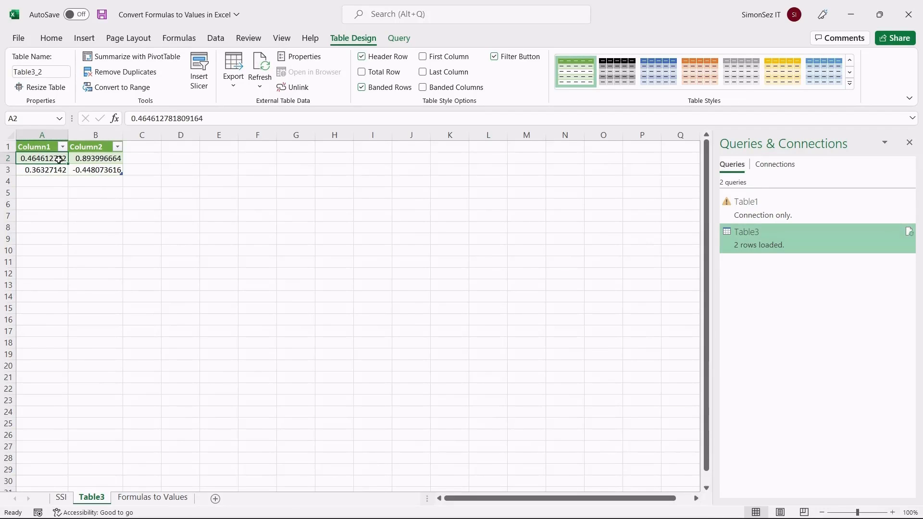
click(86, 160)
click(89, 170)
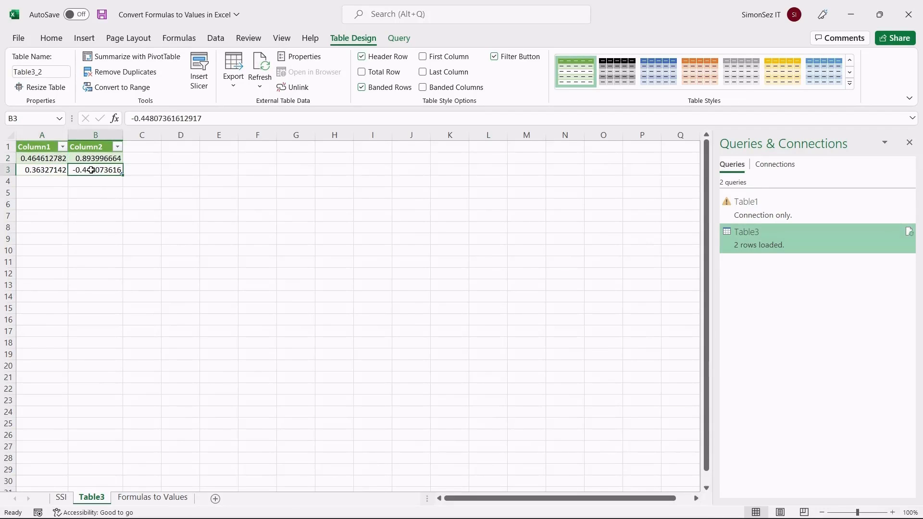
click(51, 171)
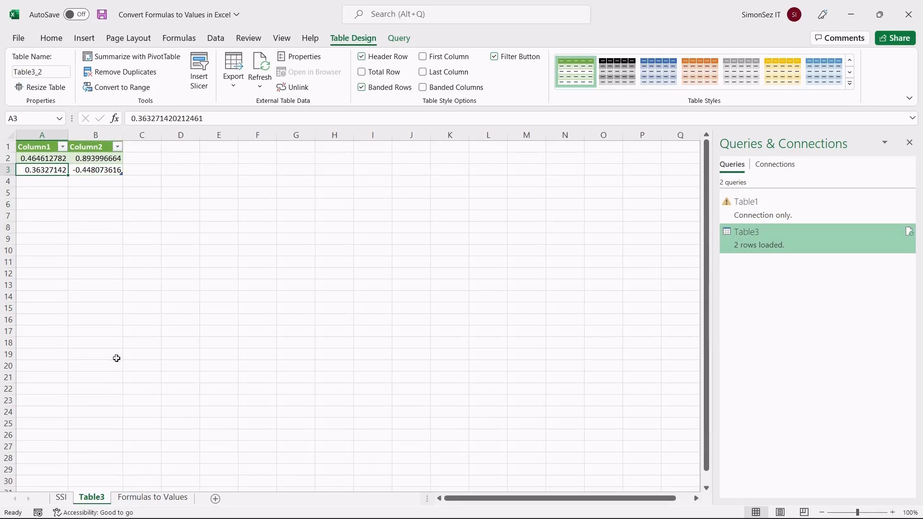
- Return to the SSI worksheet and close Queries & Connections
click(61, 497)
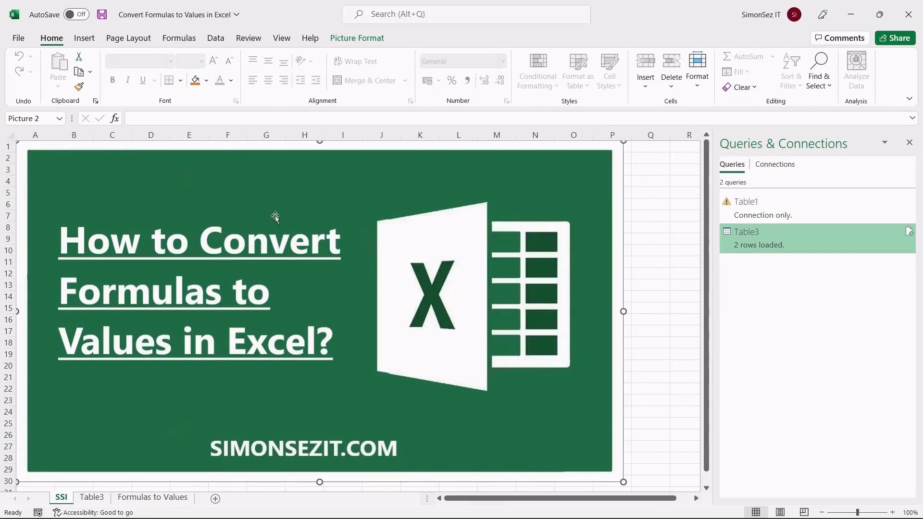
click(909, 142)
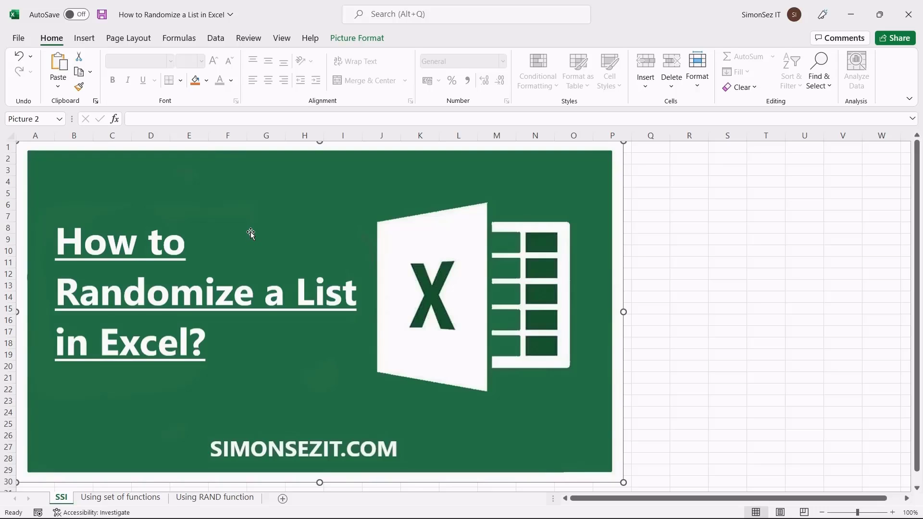
- On the Using set of functions worksheet, check the sample formula in E1 and enter =SORTBY(B4:B13,RANDARRAY(COUNTA(B4:B13))) in E4
click(120, 496)
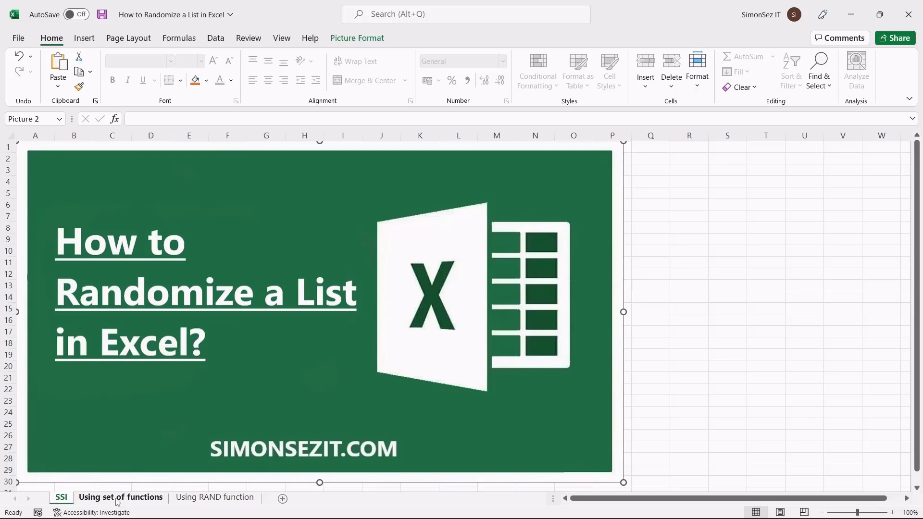
click(117, 500)
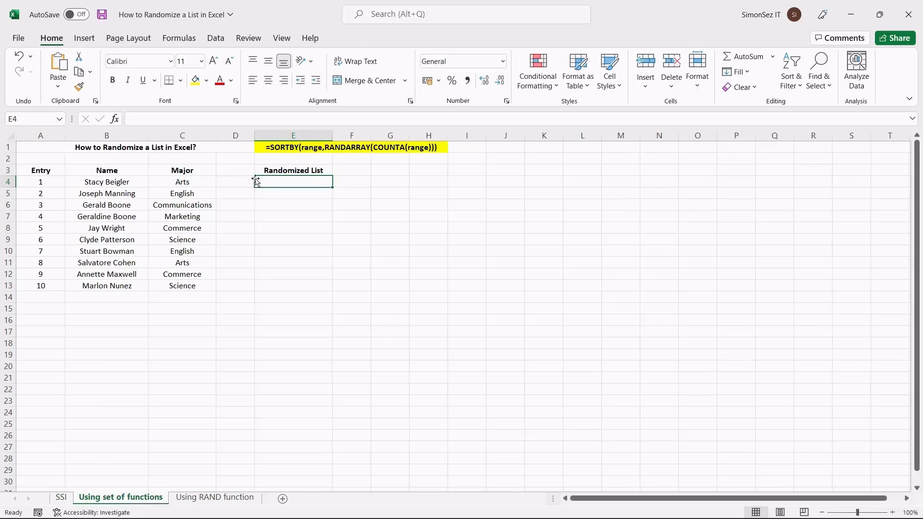
click(270, 149)
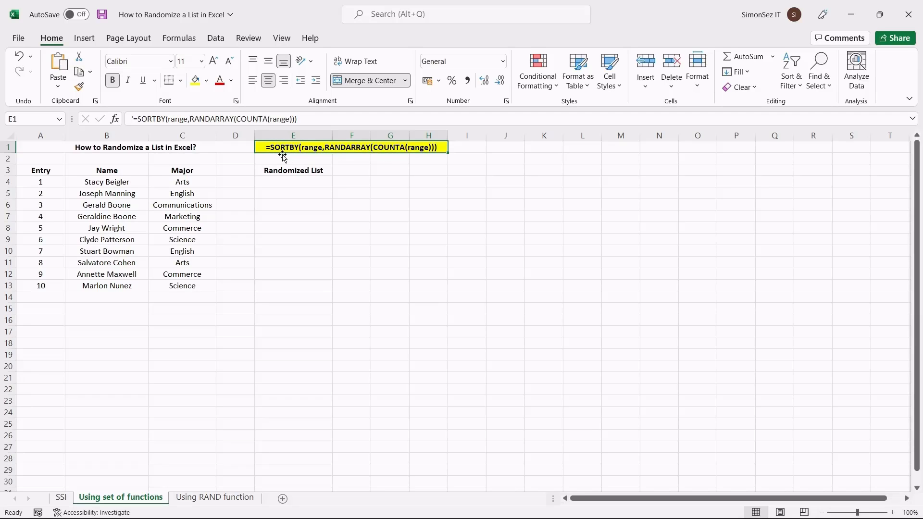
click(290, 182)
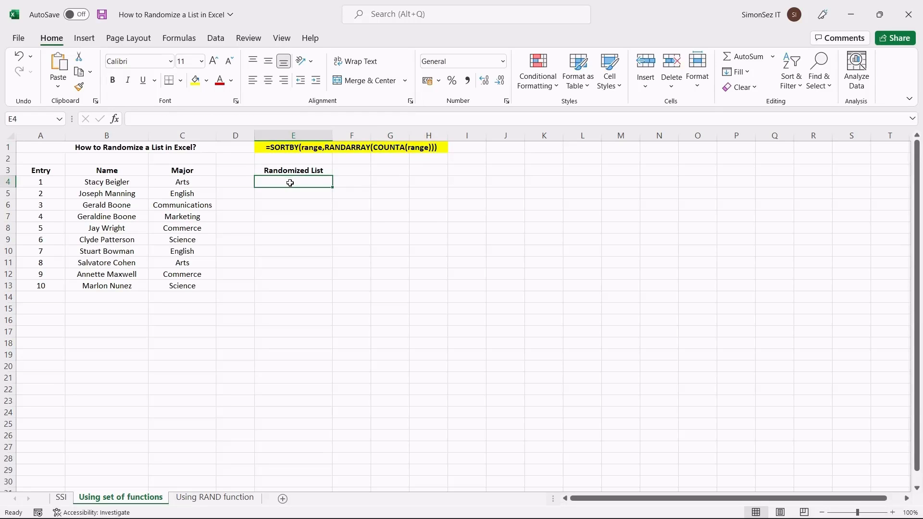
key(ctrl+v)
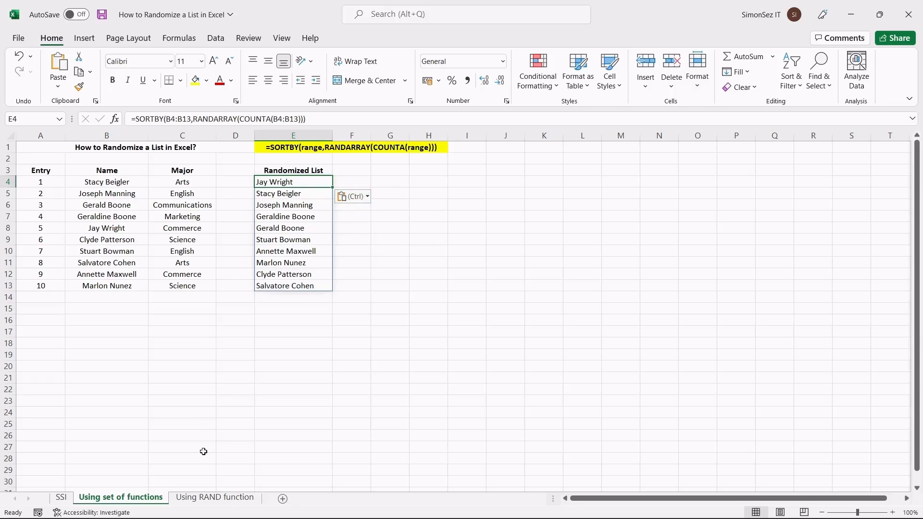
- On the Using RAND function worksheet, enter =RAND() in B4 and fill it down to B13
click(218, 498)
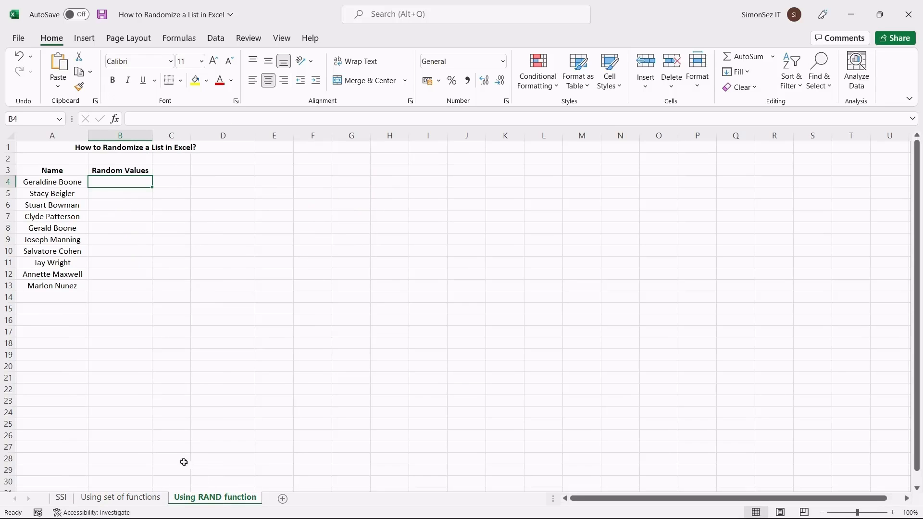
double_click(126, 183)
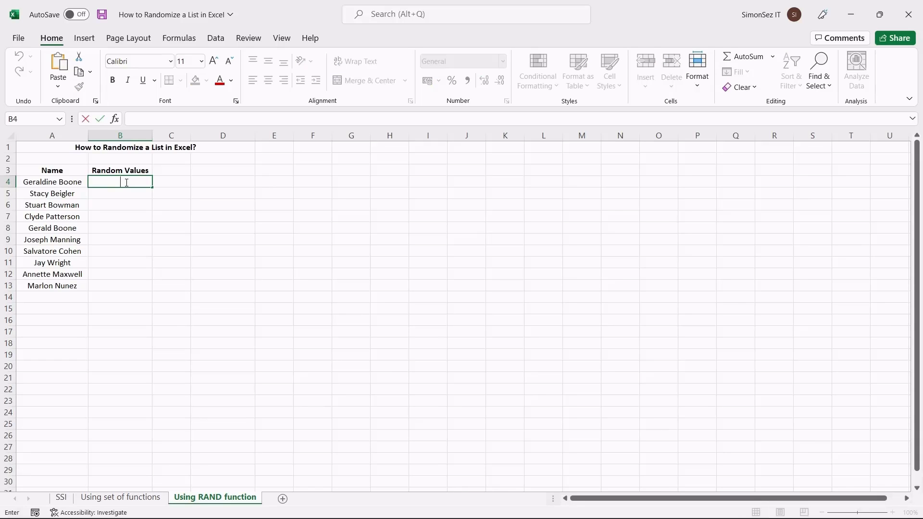
text(=RADN)
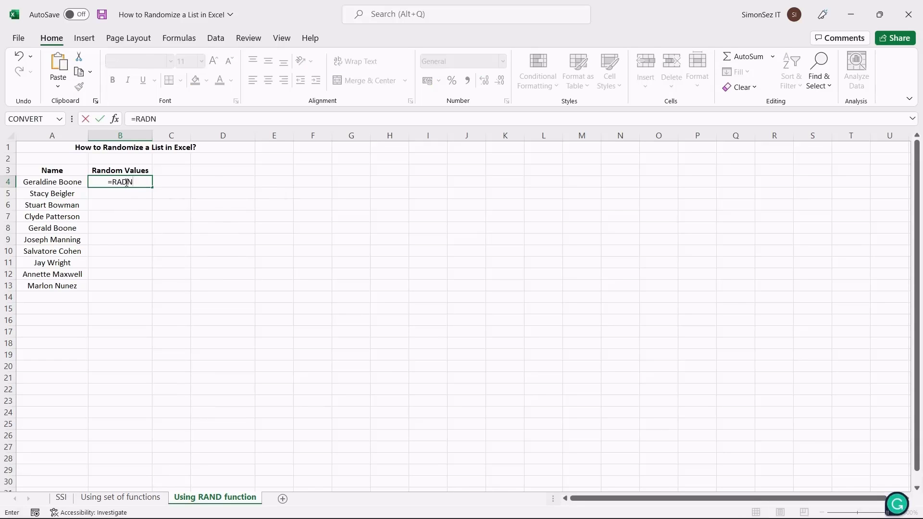
key(BackSpace)
key(BackSpace)
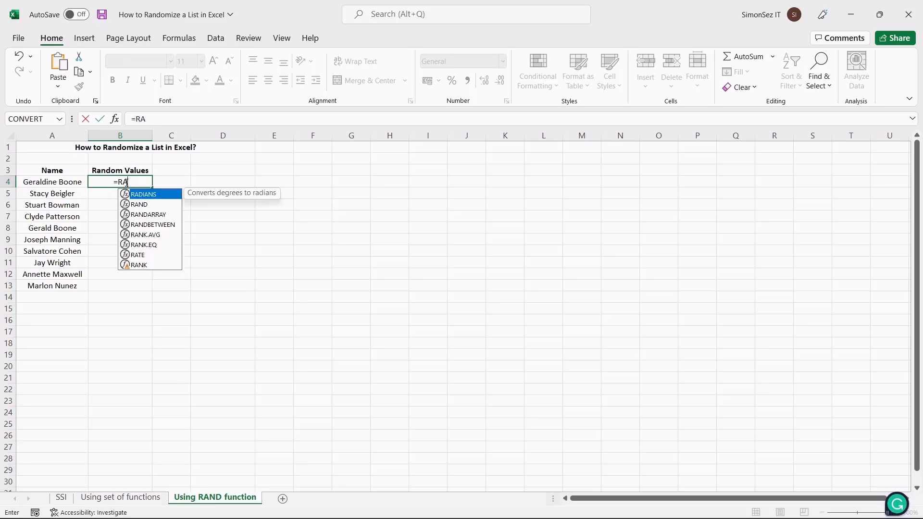
text(ND())
key(Return)
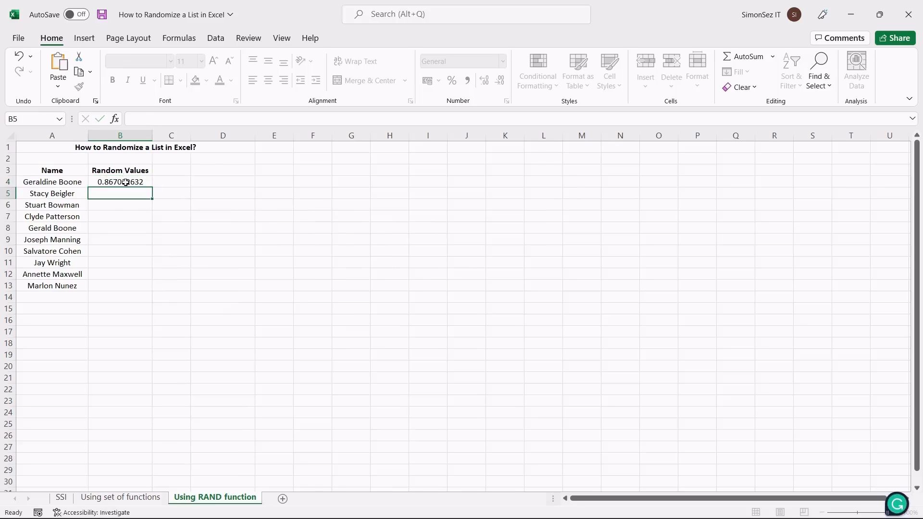
click(126, 182)
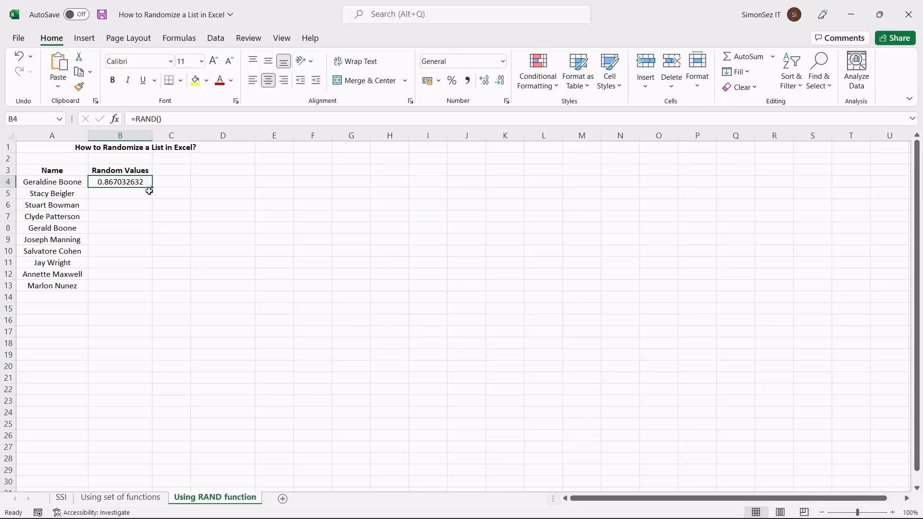
drag(150, 191, 149, 289)
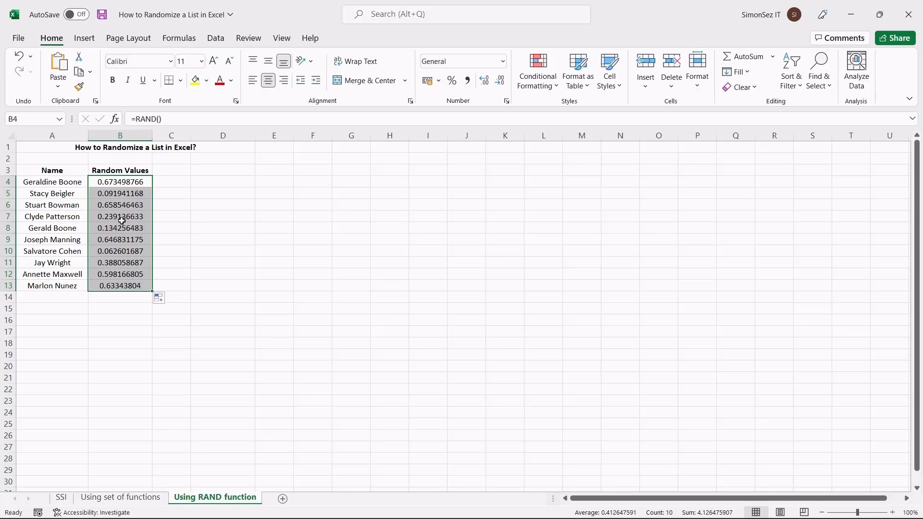
- Sort the list in ascending order of Random Values with the selection expanded to the names, and clear the random values in B4:B13
click(214, 42)
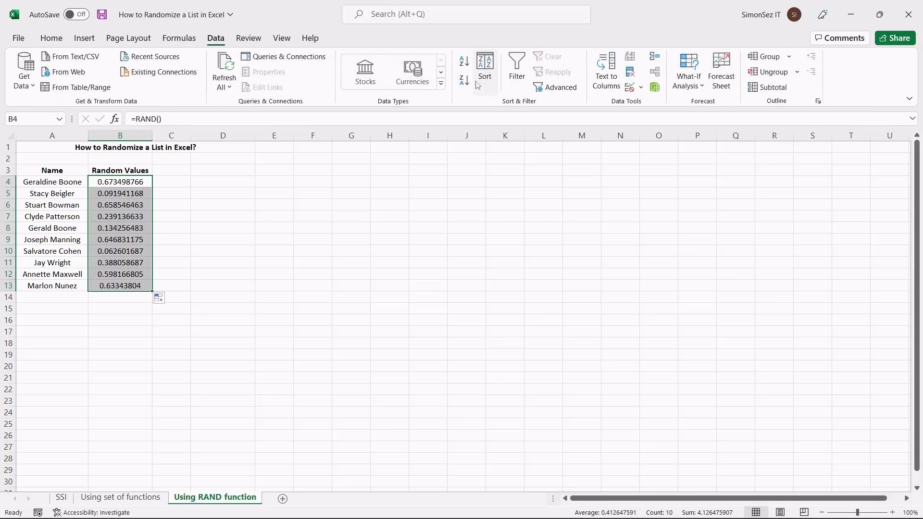
click(464, 62)
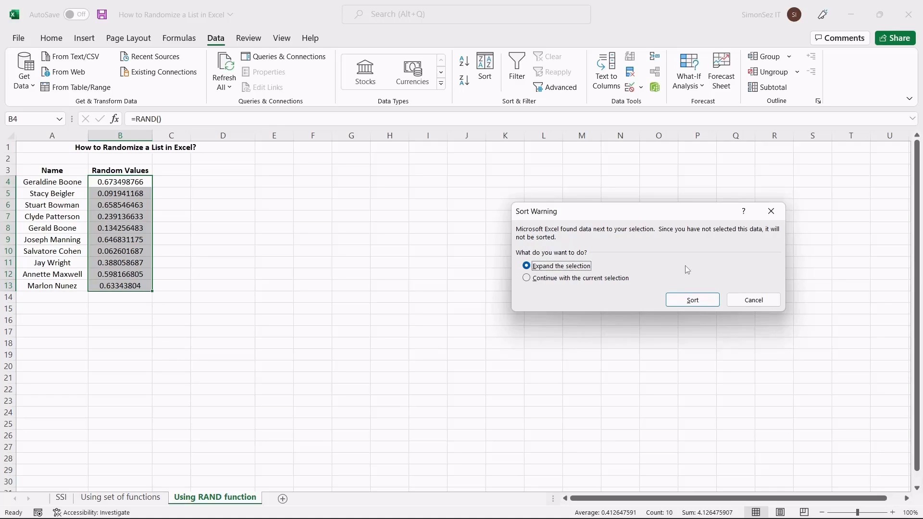
click(693, 300)
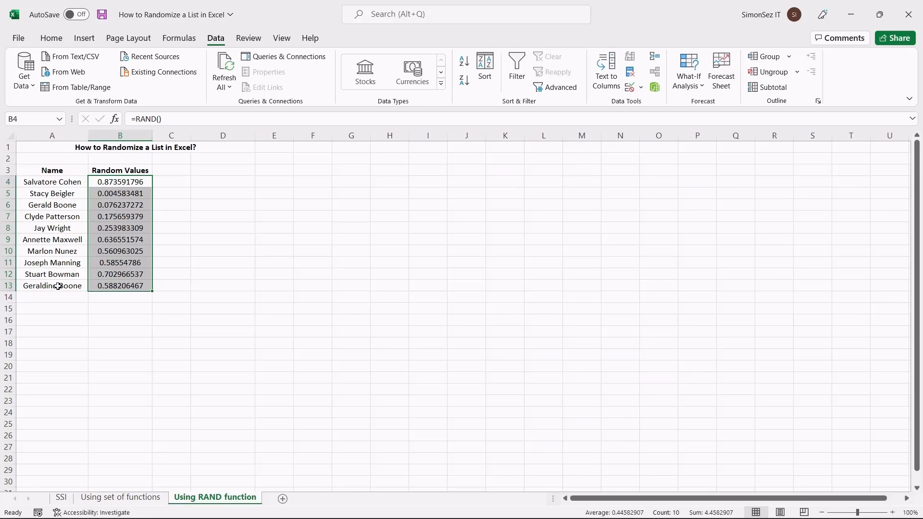
key(Delete)
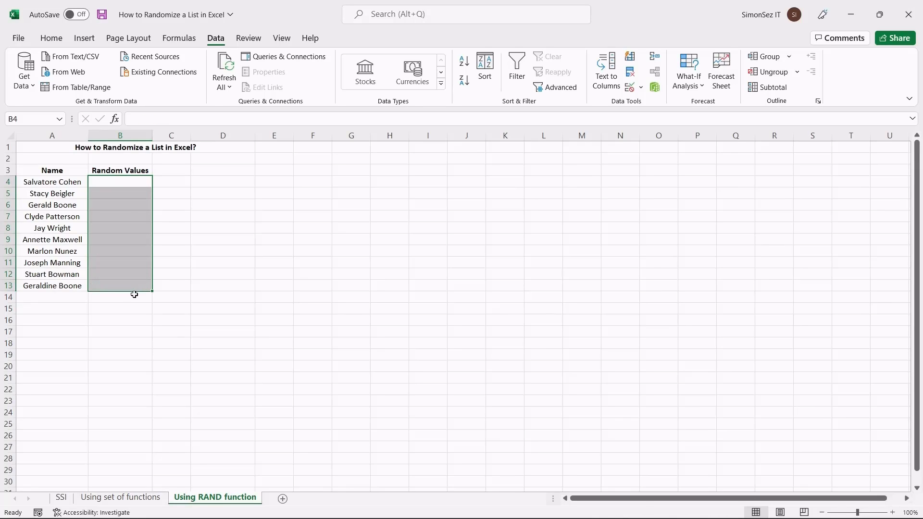
drag(59, 183, 51, 284)
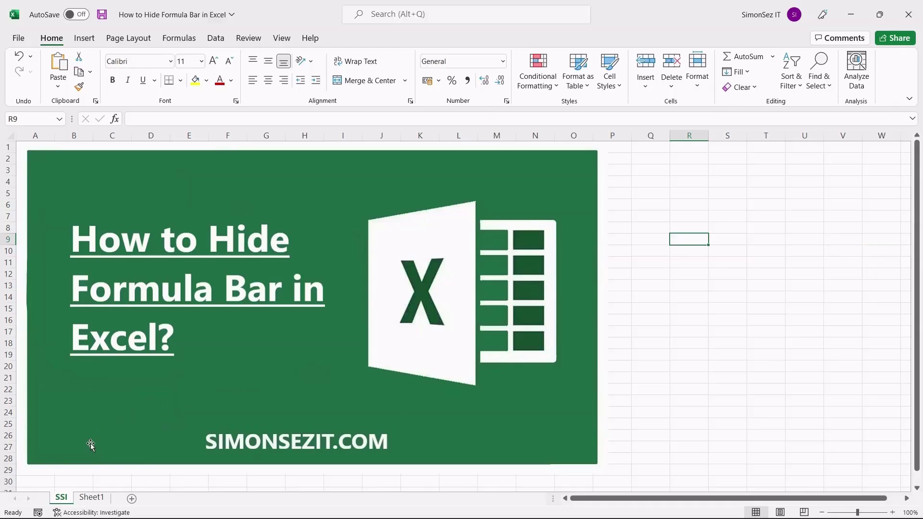
- On Sheet1 of the How to Hide Formula Bar workbook, hide the formula bar and display it again
click(93, 498)
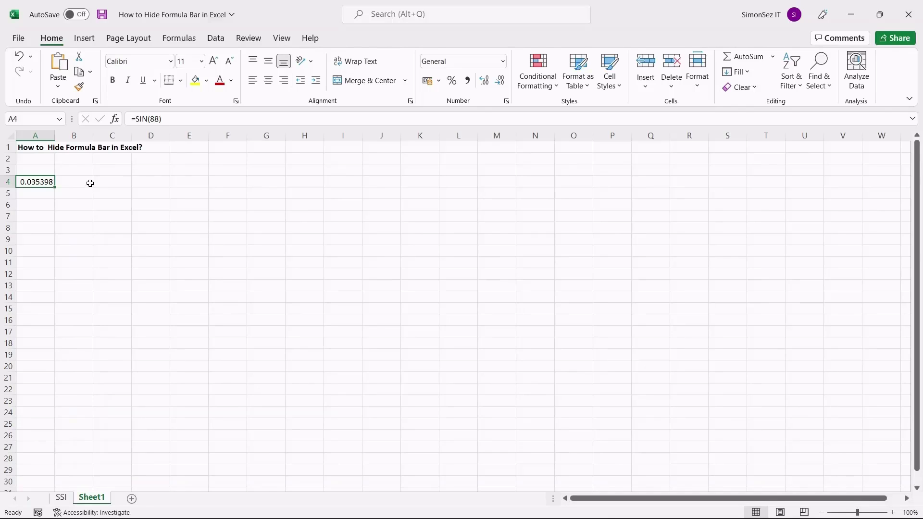
click(288, 38)
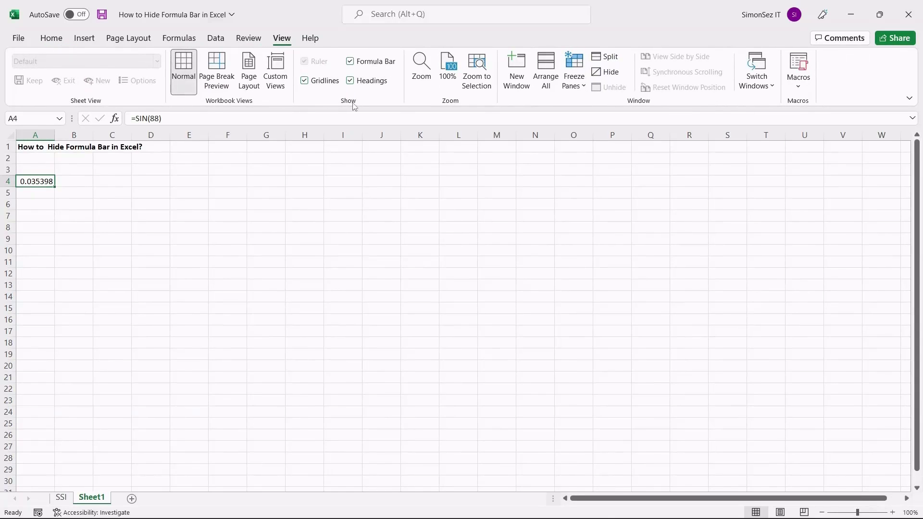
click(351, 61)
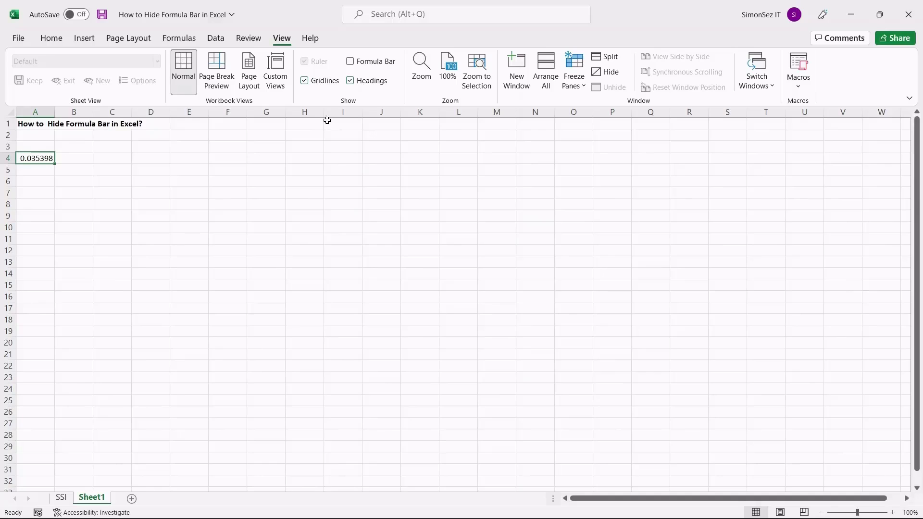
click(350, 62)
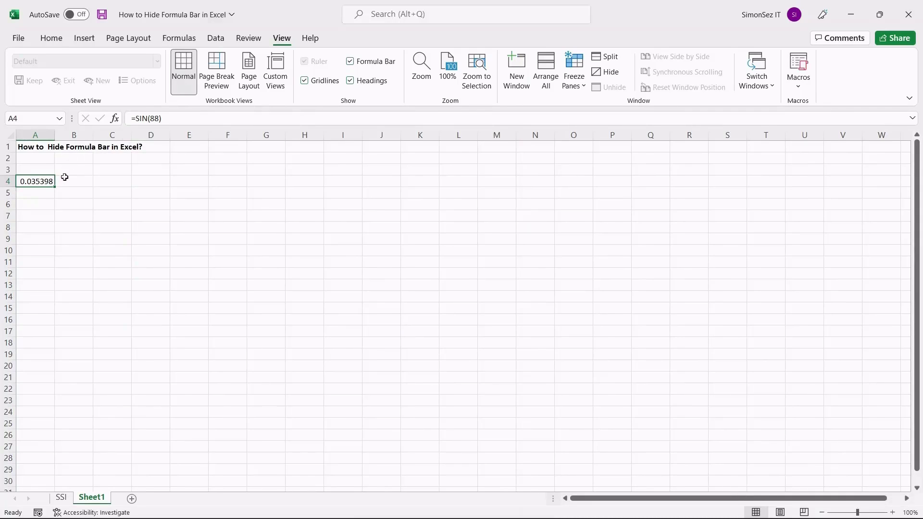
click(51, 39)
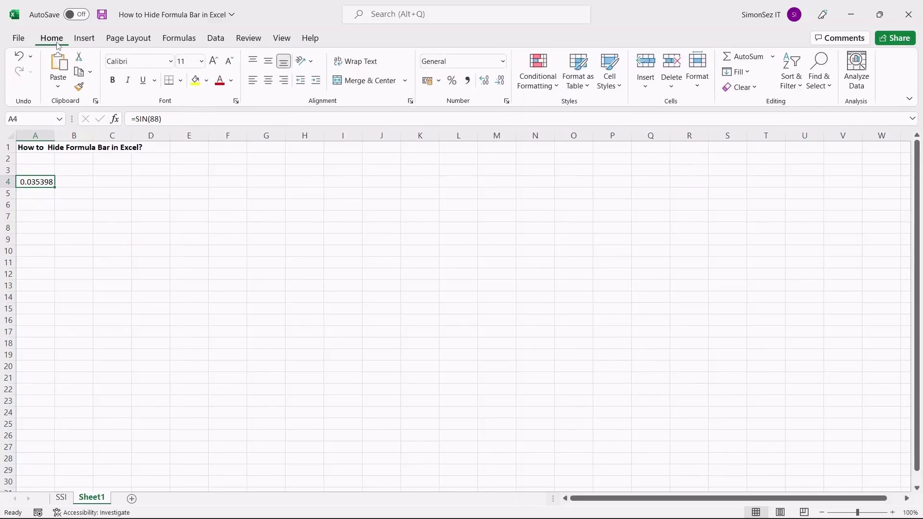
- Turn off Show formula bar in the advanced display options of Excel and apply the change
click(20, 39)
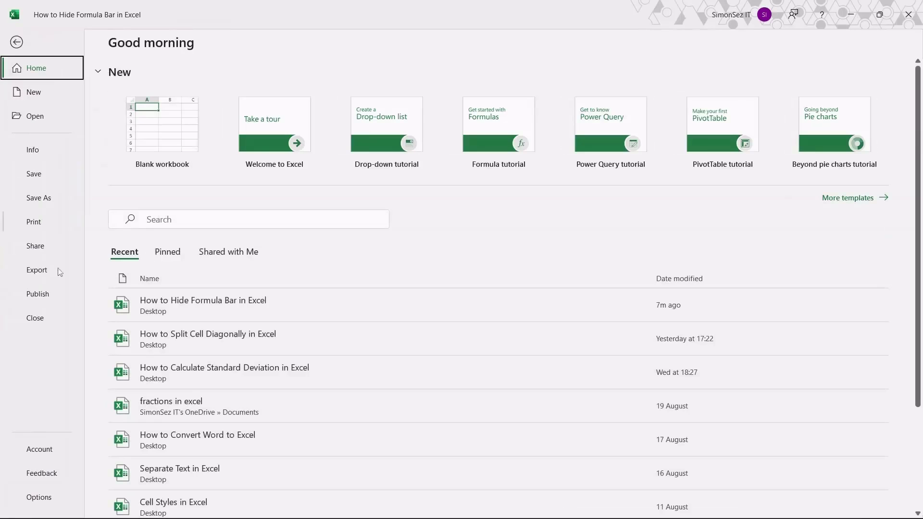
click(38, 497)
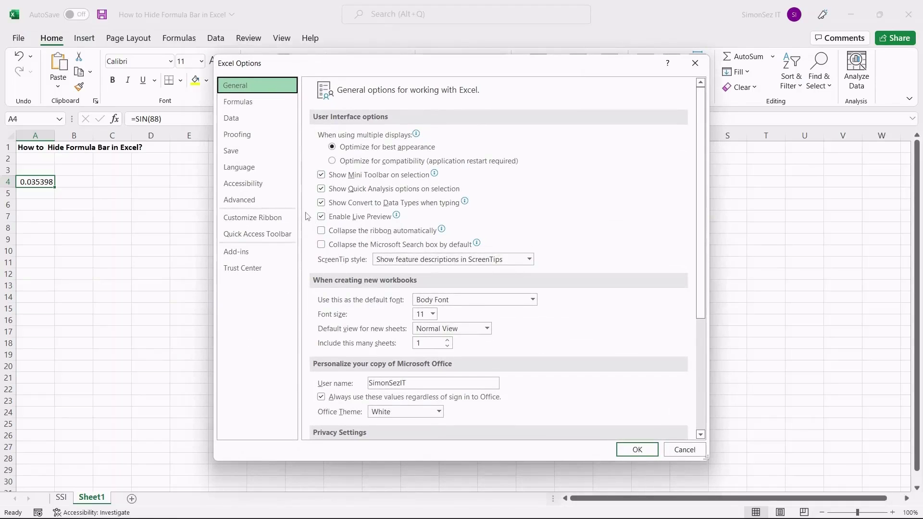
click(280, 203)
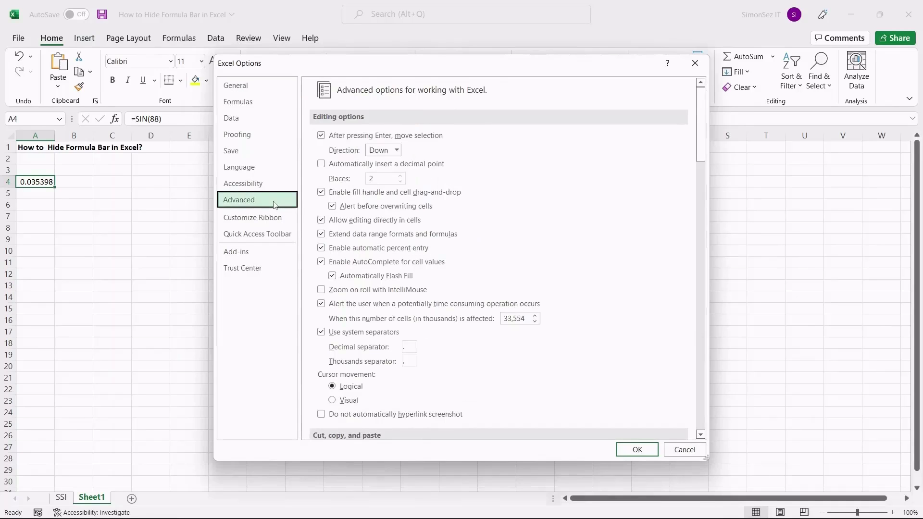
scroll(365, 310, down, 10)
scroll(370, 319, down, 10)
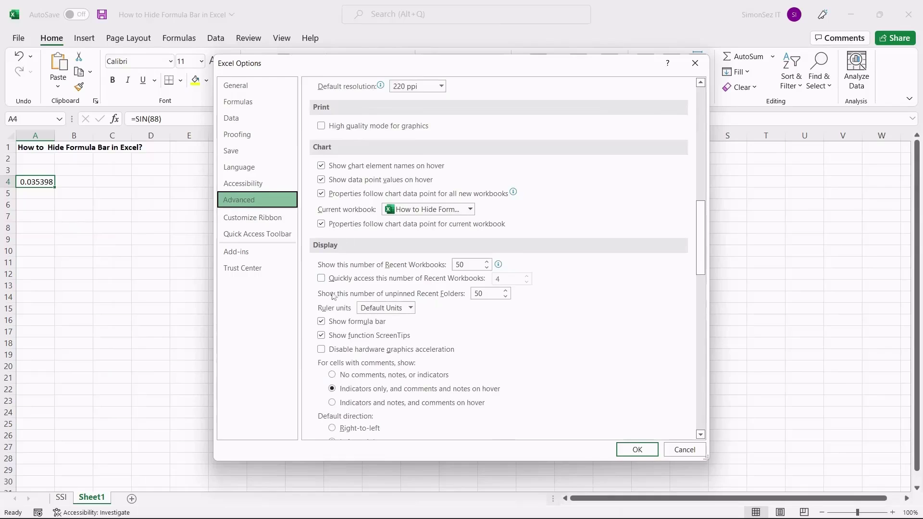
click(322, 324)
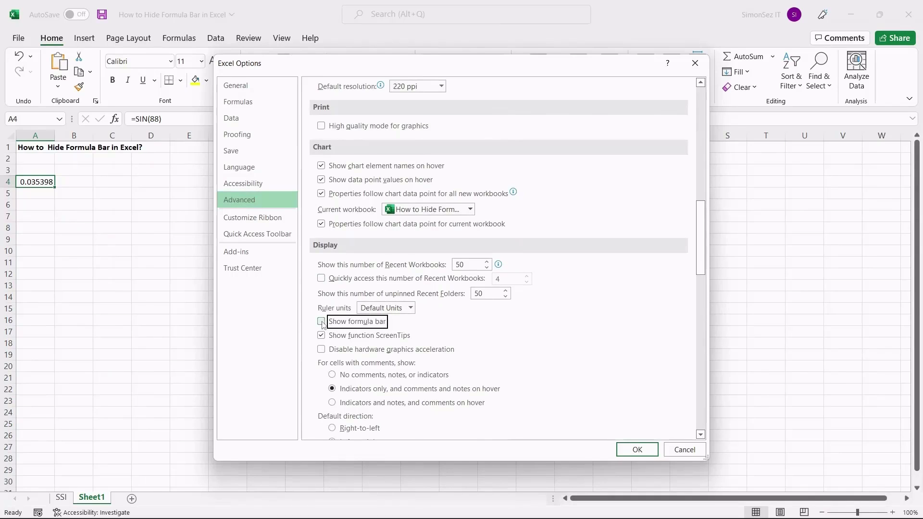
click(638, 451)
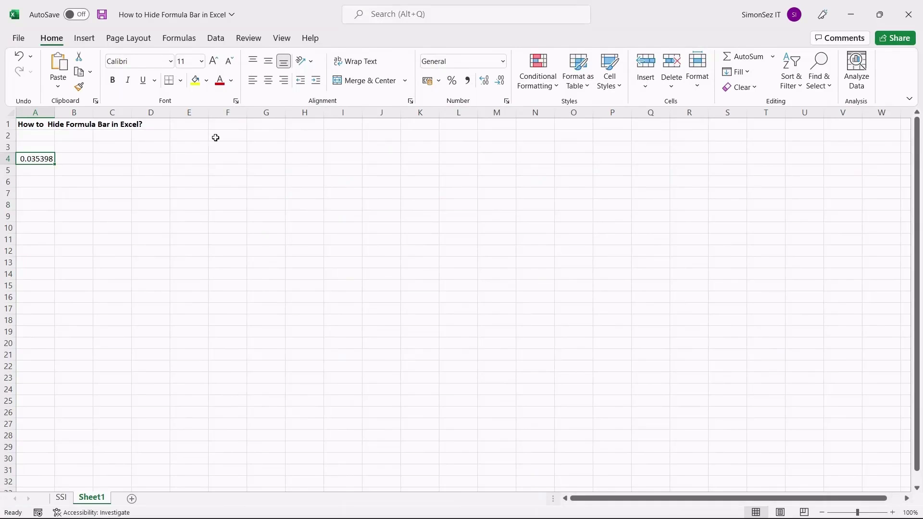
- Turn the formula bar back on for the worksheet view
click(281, 38)
click(354, 64)
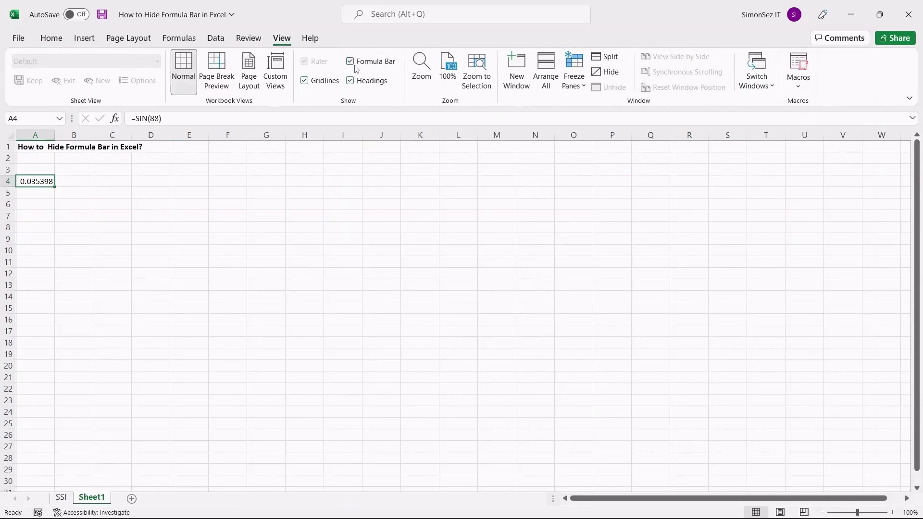
click(55, 38)
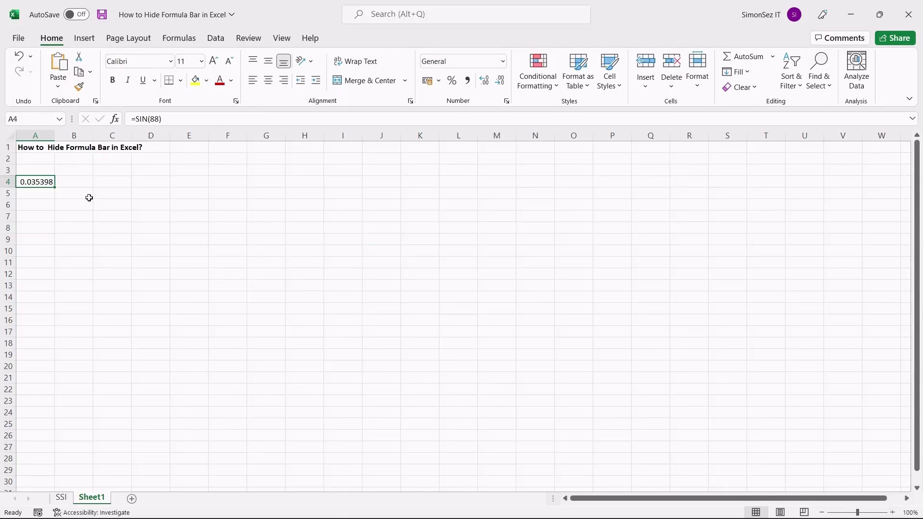
- Hide the formula bar again from the worksheet view
key(alt)
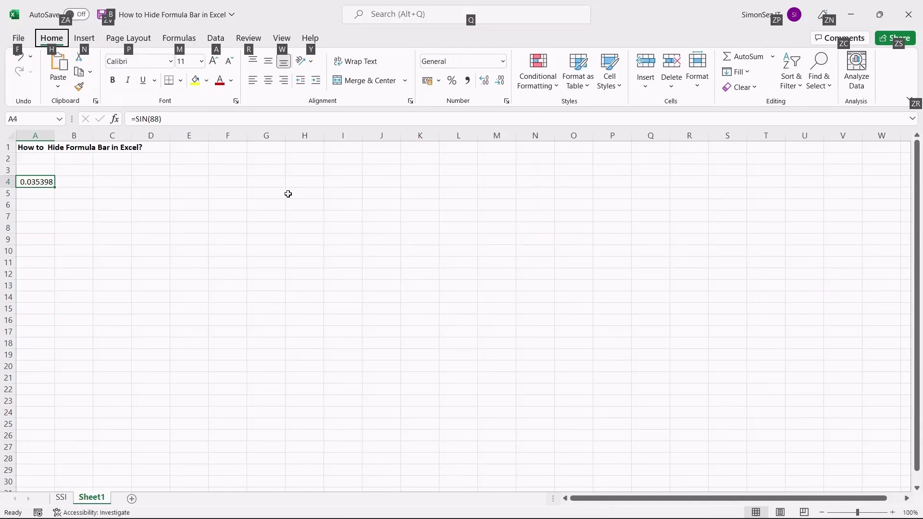
key(alt+w)
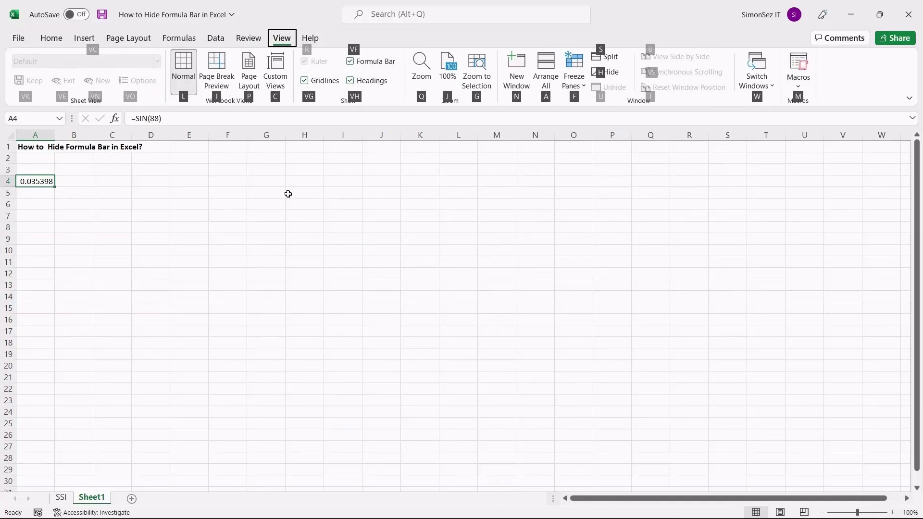
key(v)
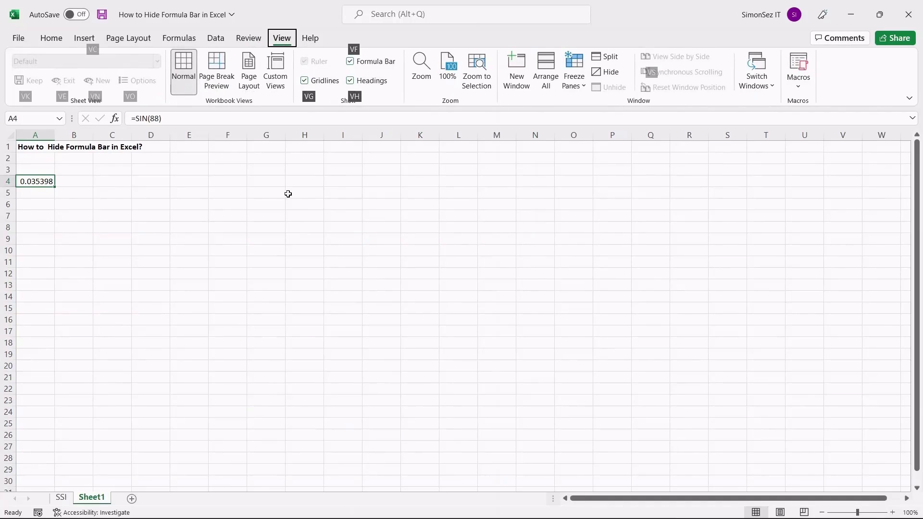
key(f)
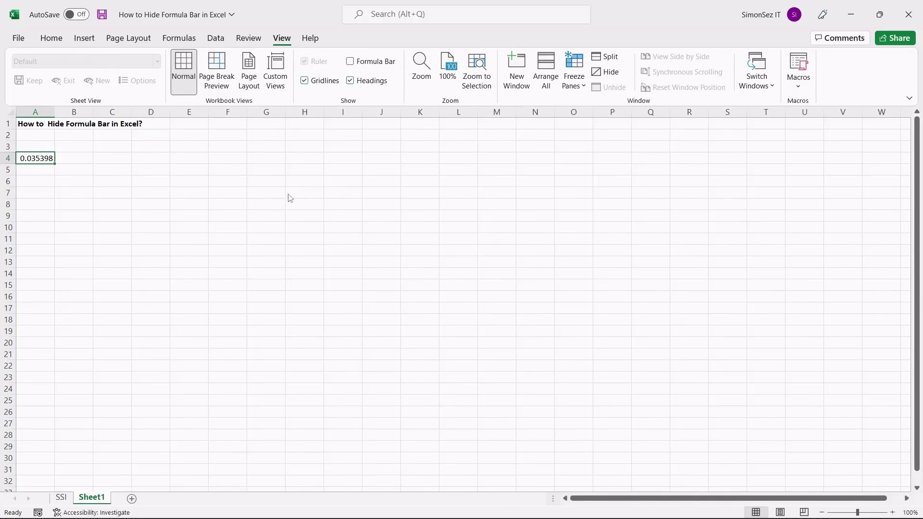
- Bring the hidden formula bar back into the worksheet view
key(alt)
key(w)
key(v)
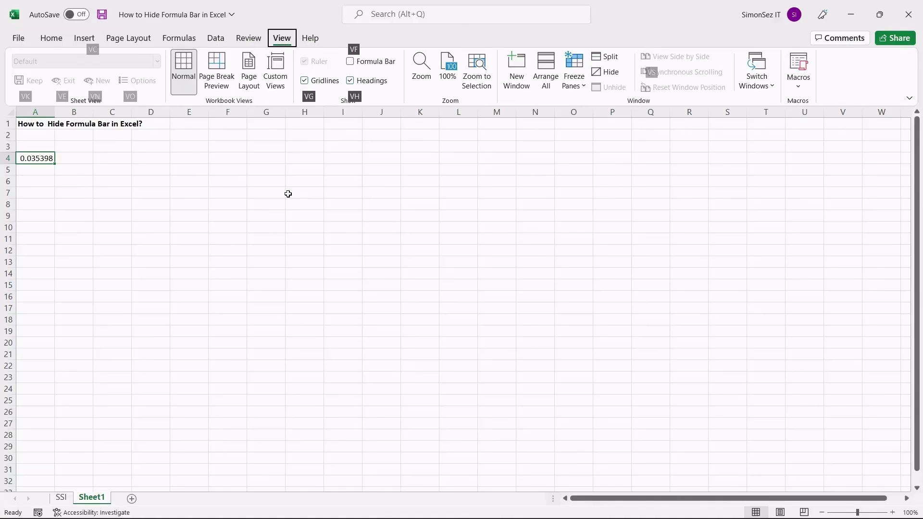
key(f)
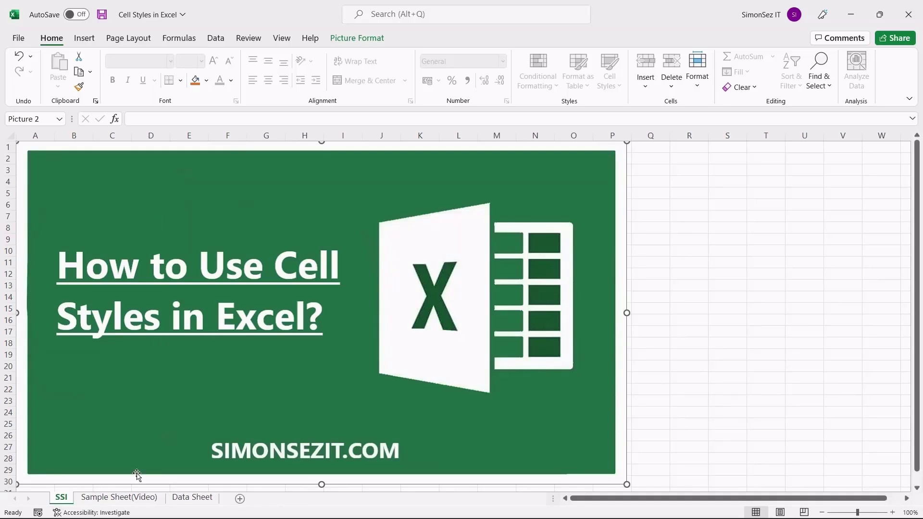
- On Sample Sheet(Video) of the Cell Styles workbook, apply the Heading 2 cell style to the header row A5:F5
click(120, 498)
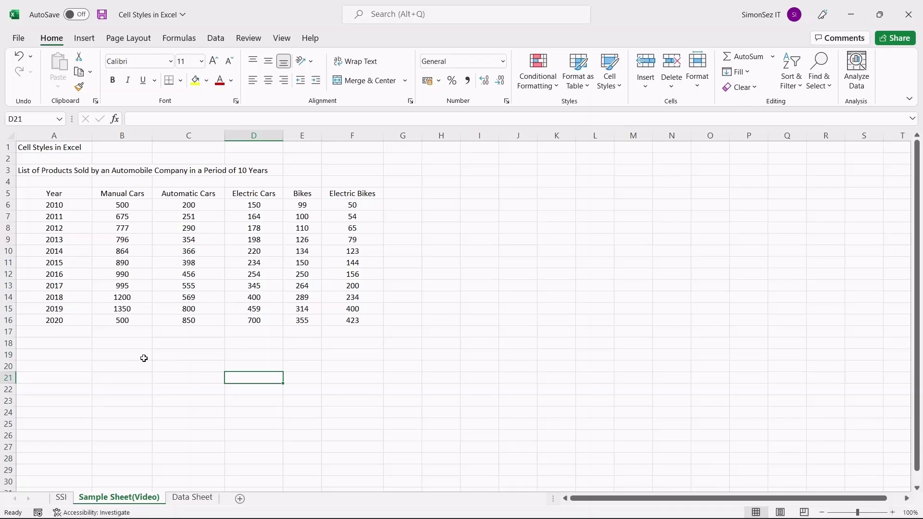
drag(68, 193, 341, 192)
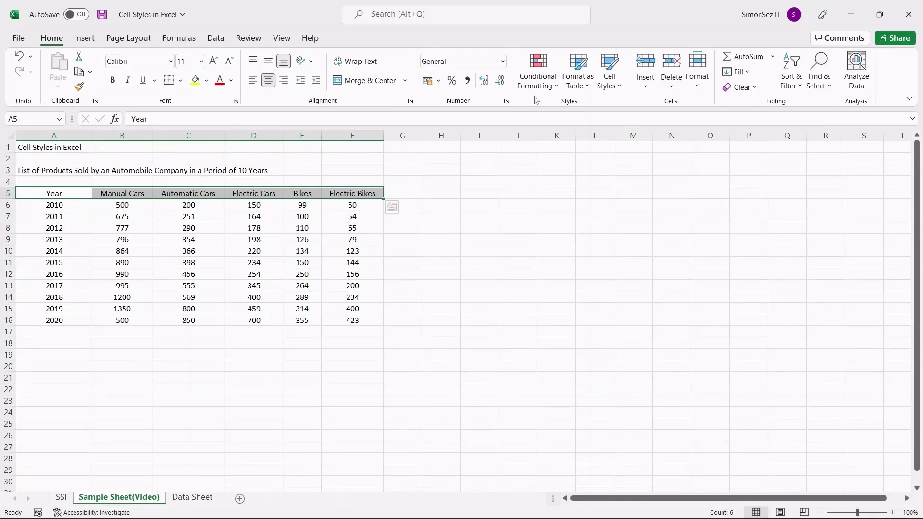
click(620, 87)
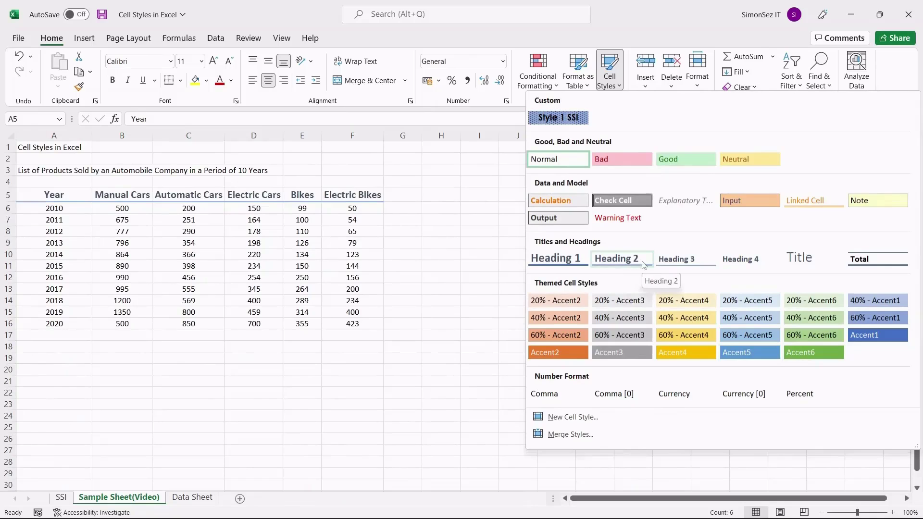
click(643, 261)
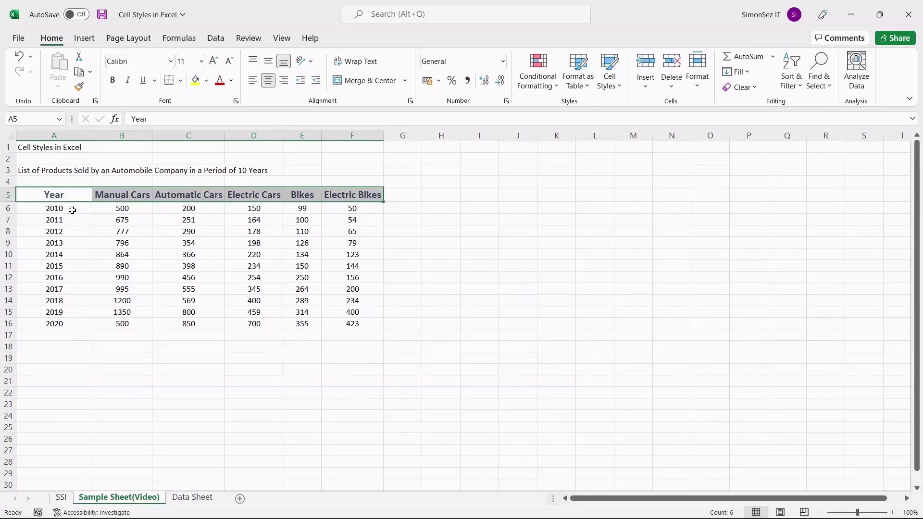
- With the 2010 and 2011 rows A6:F7 selected, start a new cell style named Style 1 Sample
drag(72, 210, 347, 225)
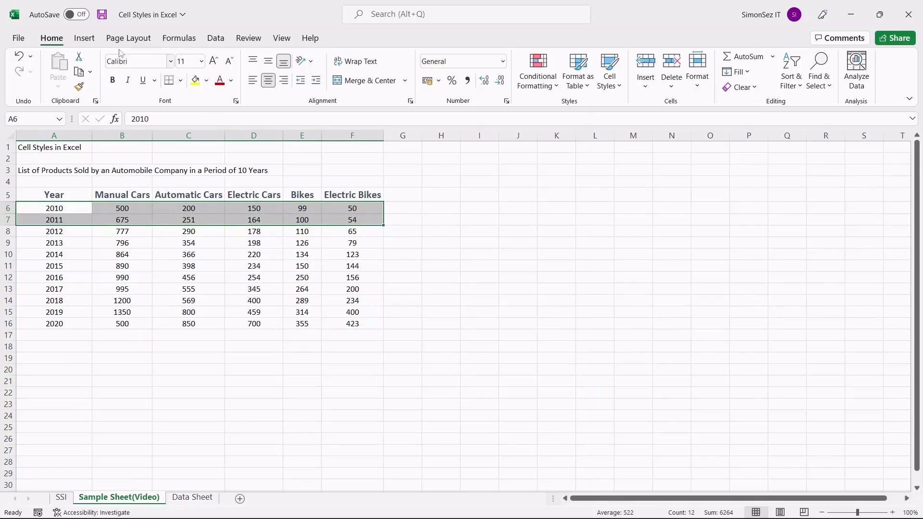
click(610, 90)
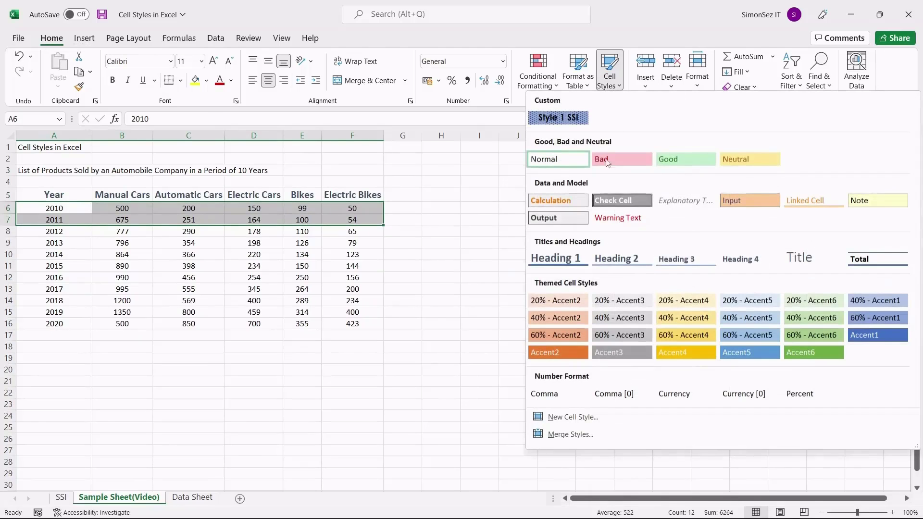
click(597, 417)
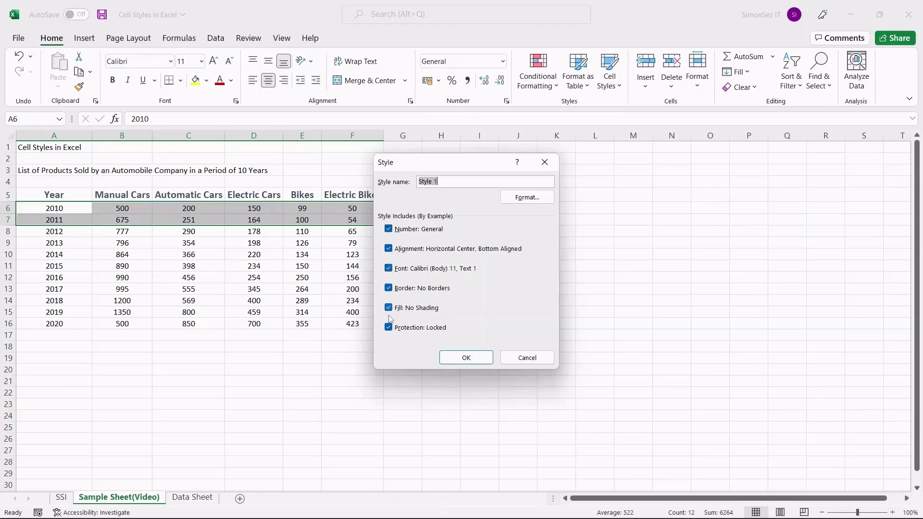
click(449, 180)
text(Sample)
- Review the new style's number, alignment, font, border, fill and protection formats, and save the style
click(525, 201)
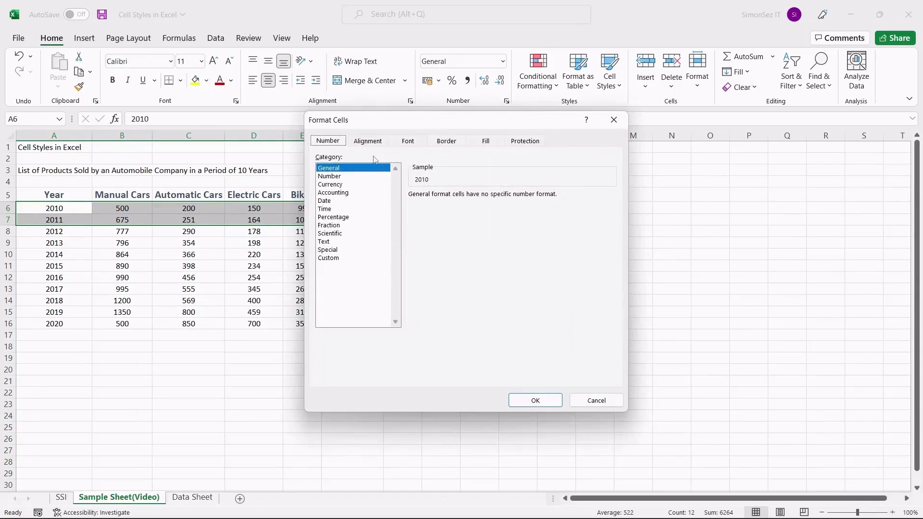
click(369, 141)
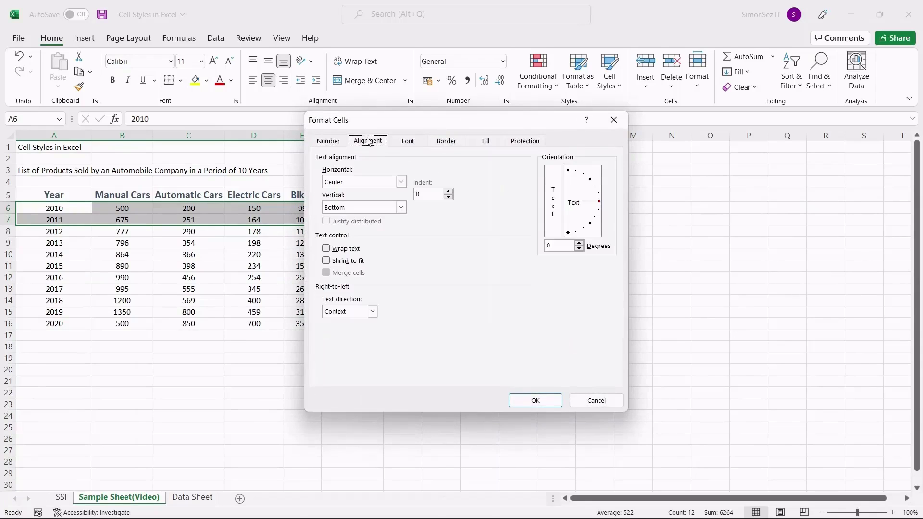
click(408, 141)
click(448, 141)
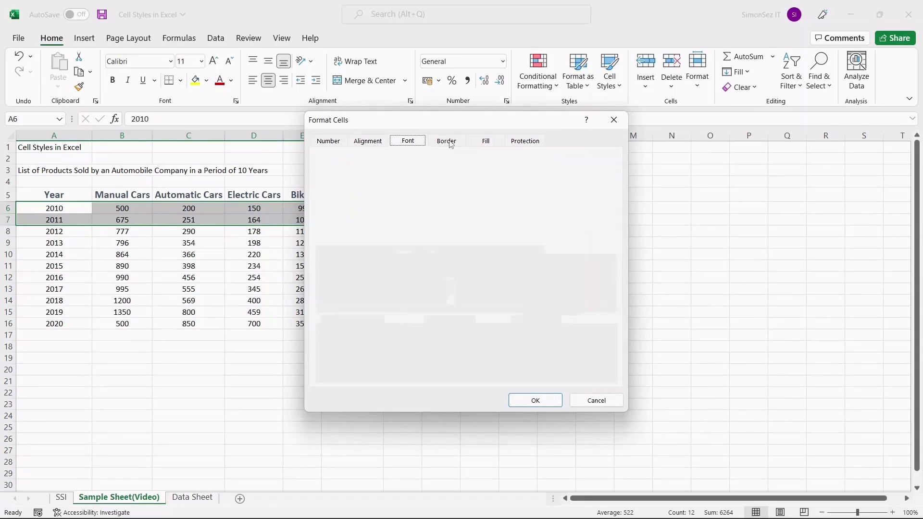
click(485, 140)
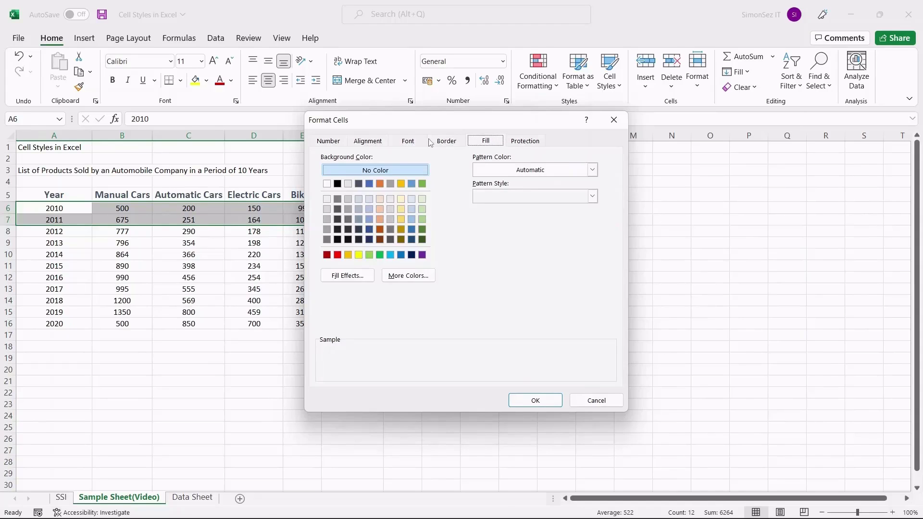
click(519, 141)
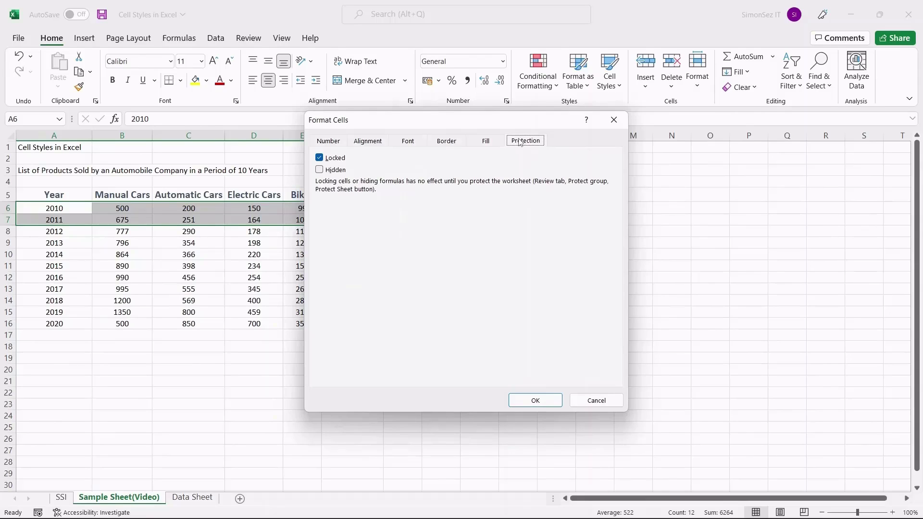
click(383, 142)
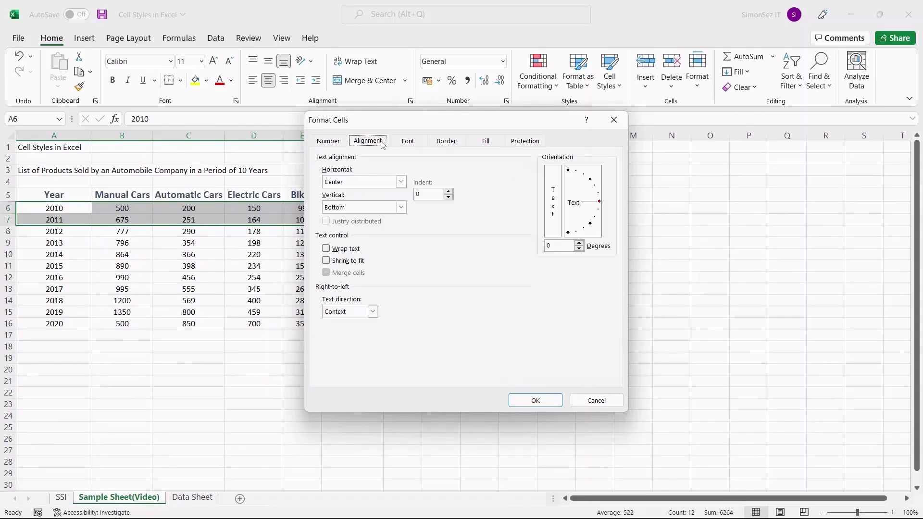
click(339, 141)
click(535, 400)
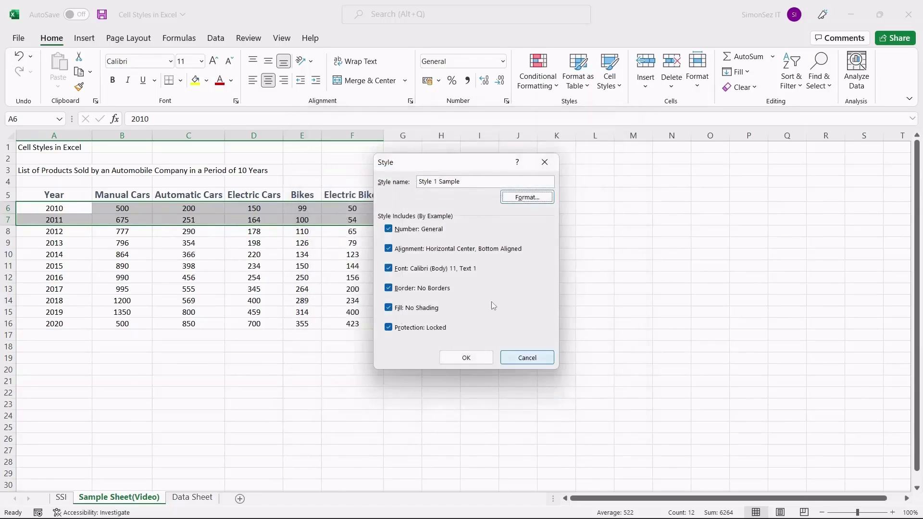
click(489, 362)
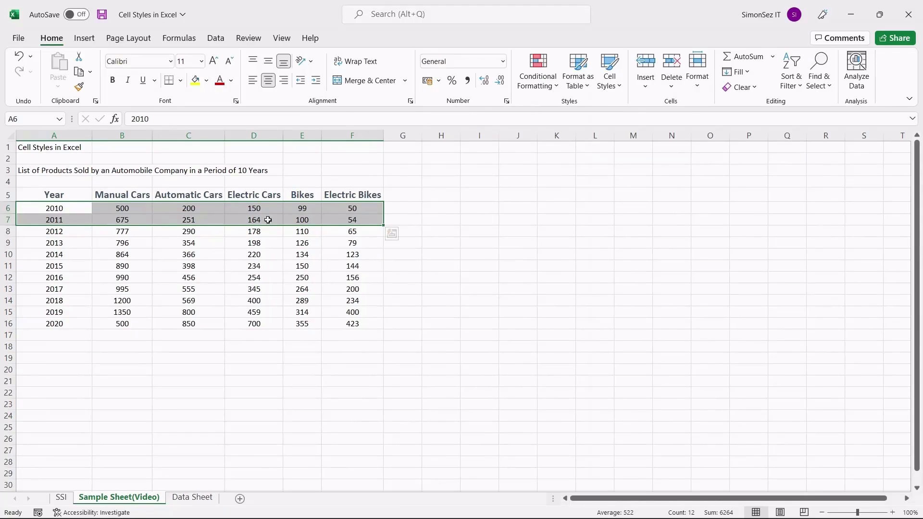
- Apply the custom Style 1 SSI cell style to the 2010 and 2011 rows A6:F7
click(615, 86)
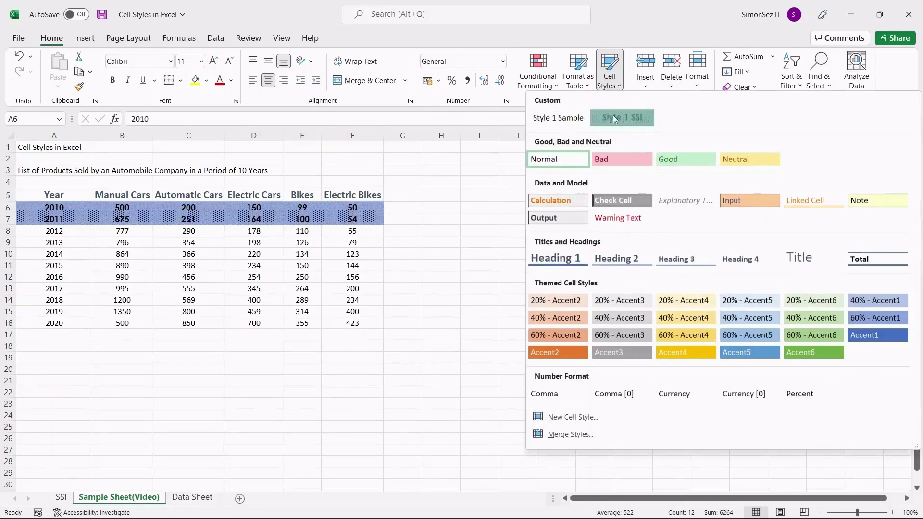
click(613, 118)
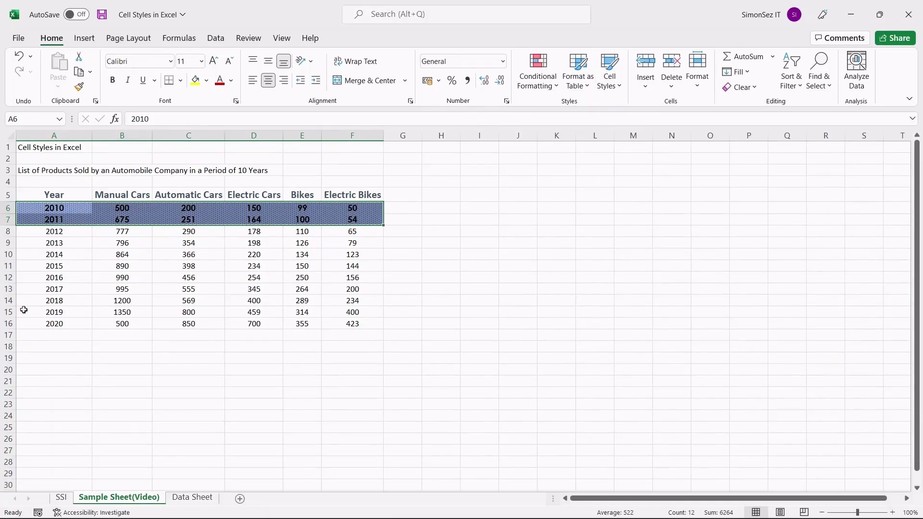
- With A8:C10 selected, open the built-in Check Cell style for modification
drag(49, 233, 267, 250)
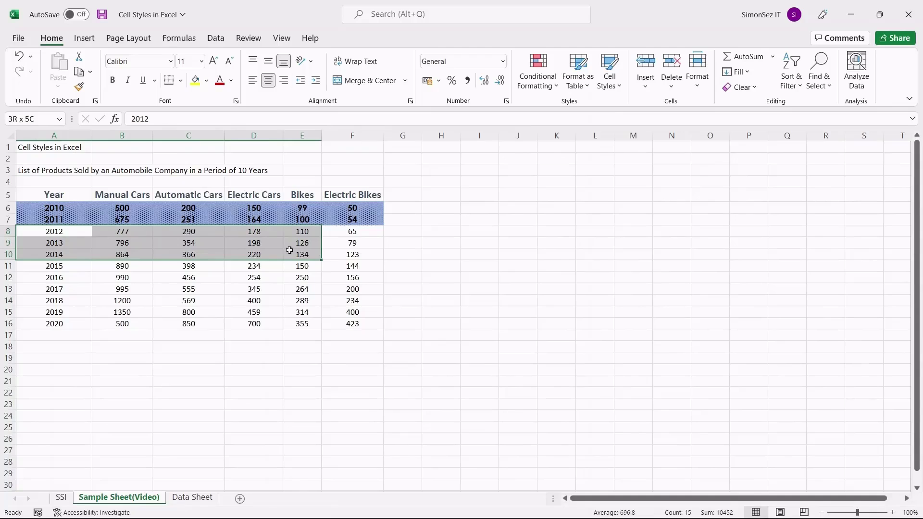
drag(289, 250, 335, 250)
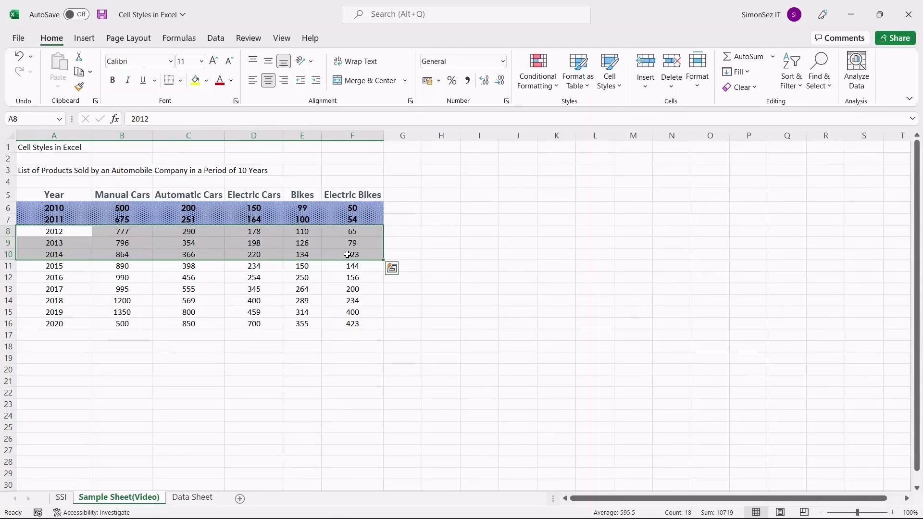
click(72, 231)
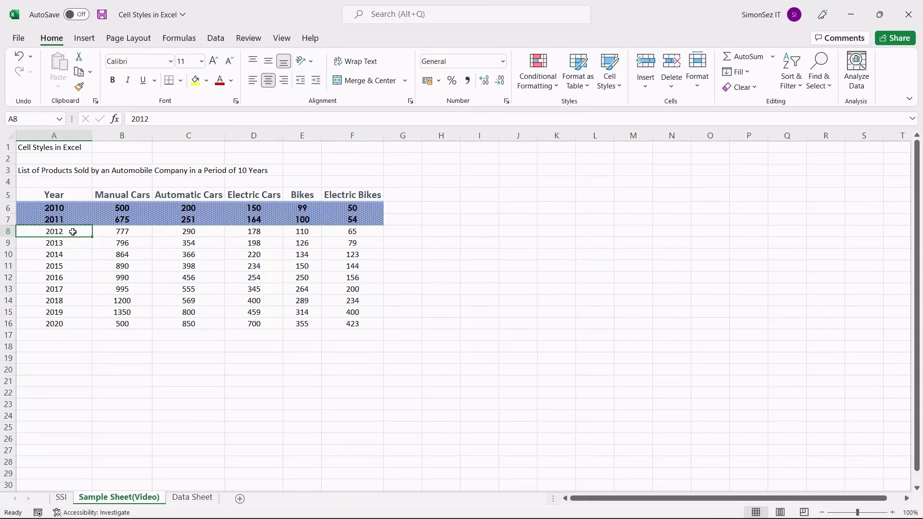
drag(73, 232, 216, 254)
click(614, 85)
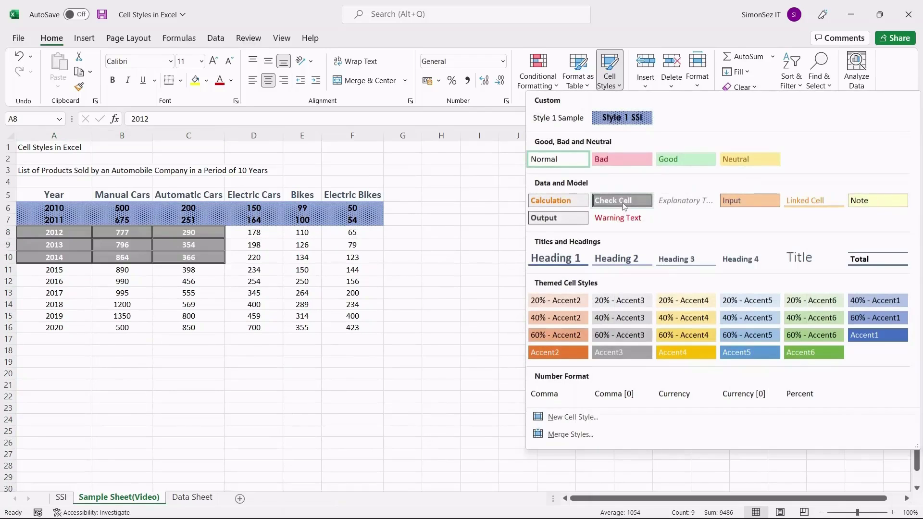
right_click(624, 205)
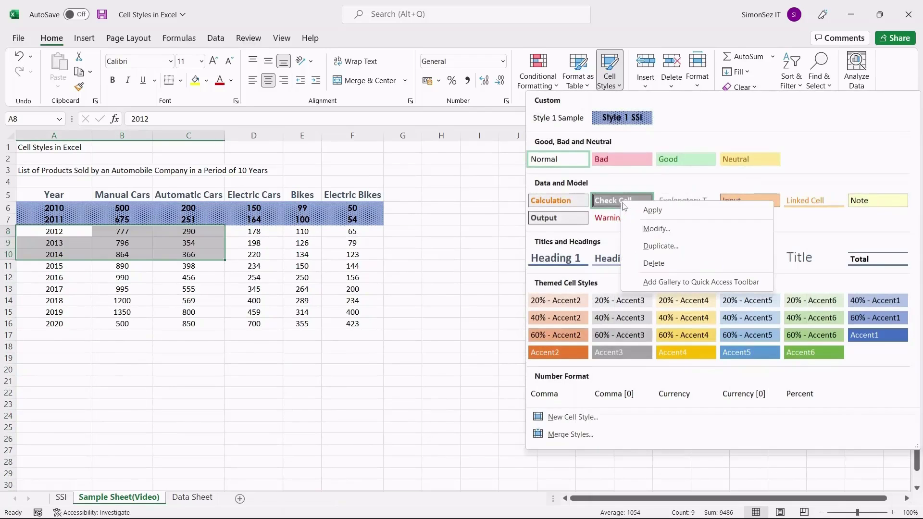
click(644, 231)
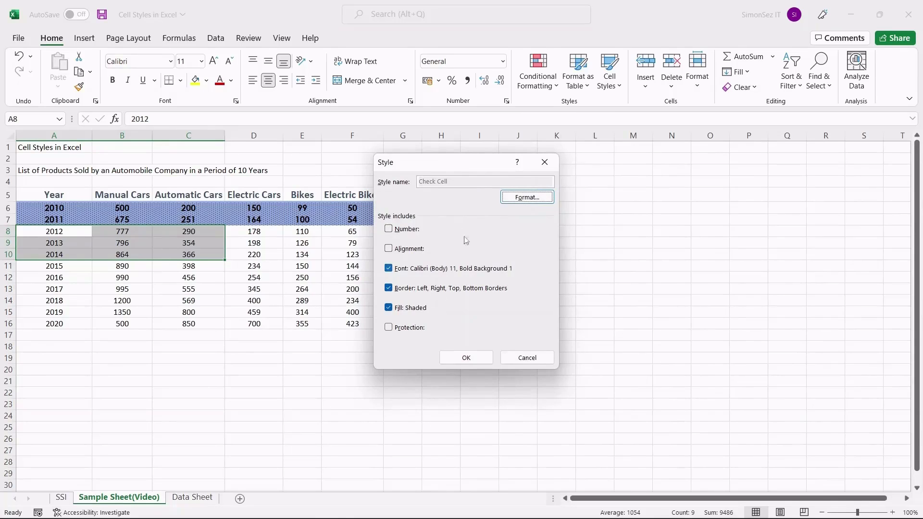
- Try including the number and alignment formats in the Check Cell style, and exclude both again
click(388, 229)
click(389, 248)
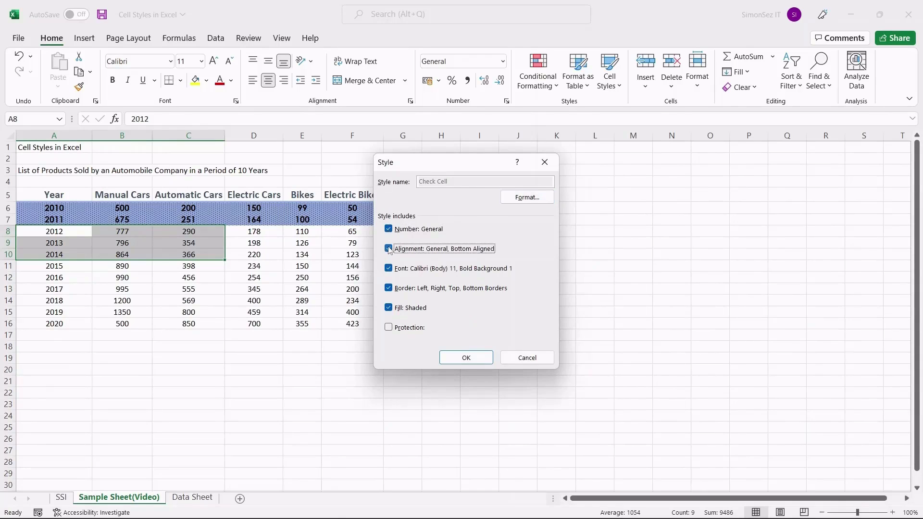
click(389, 249)
click(388, 229)
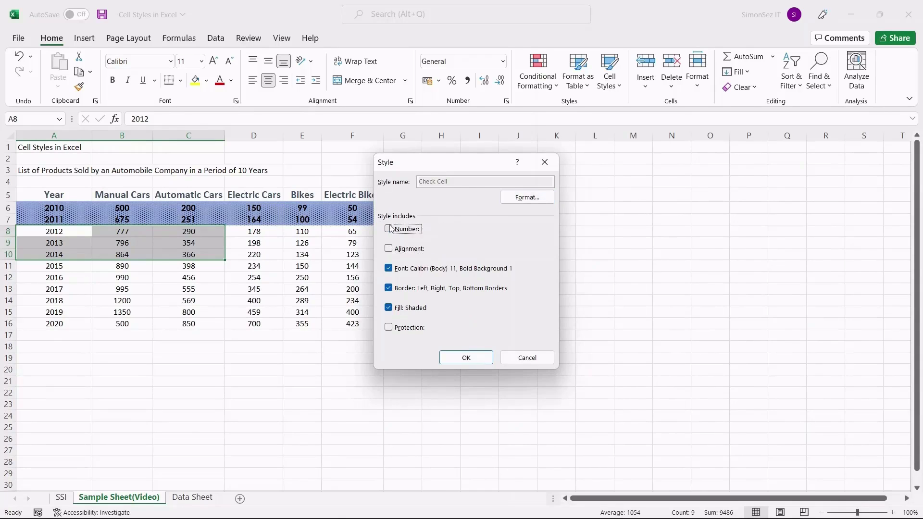
- Review the Check Cell style's number, alignment, font, border and fill formats, and leave the style without saving changes
click(514, 199)
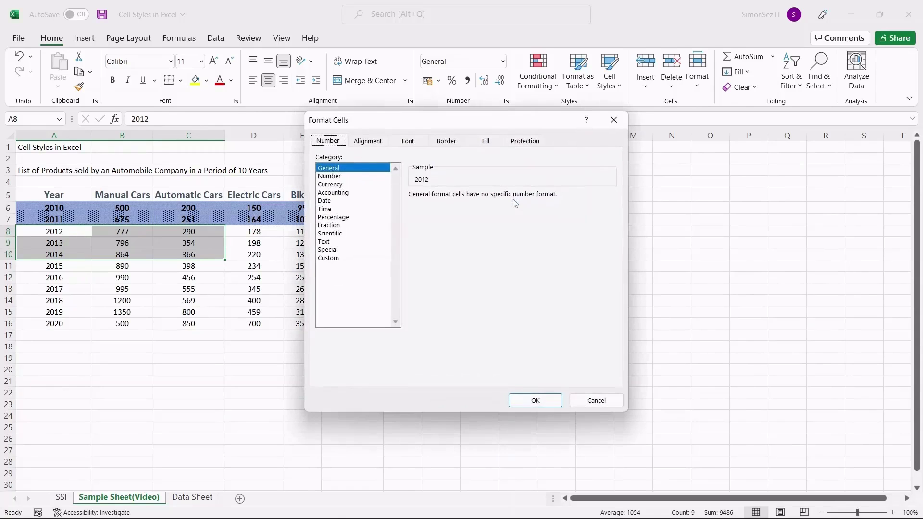
click(374, 144)
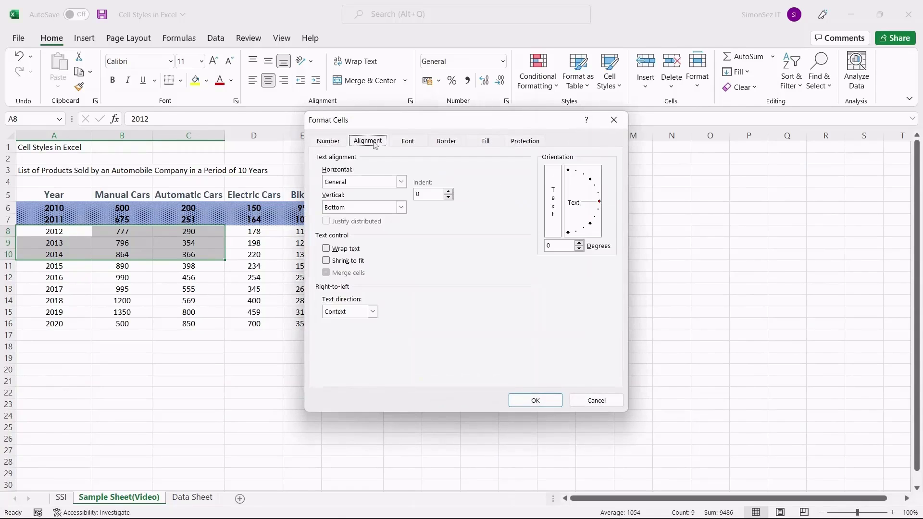
click(416, 144)
click(440, 144)
click(471, 146)
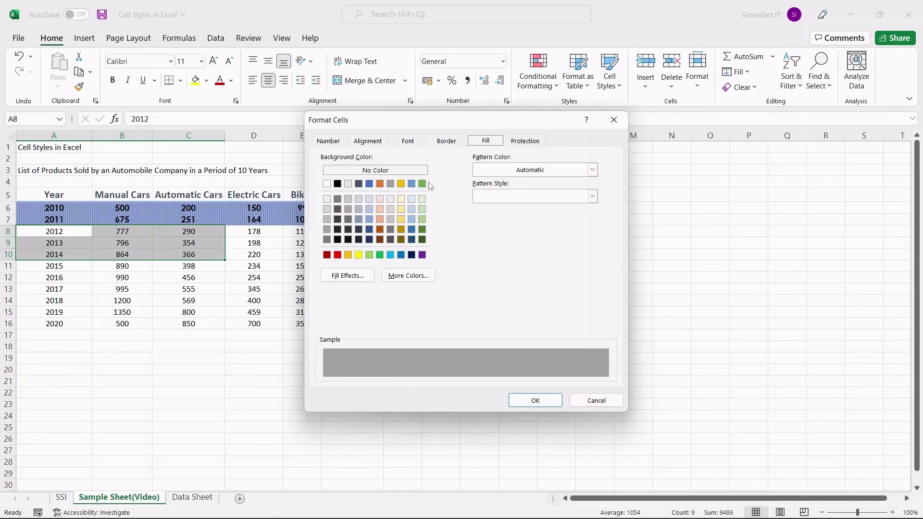
click(543, 401)
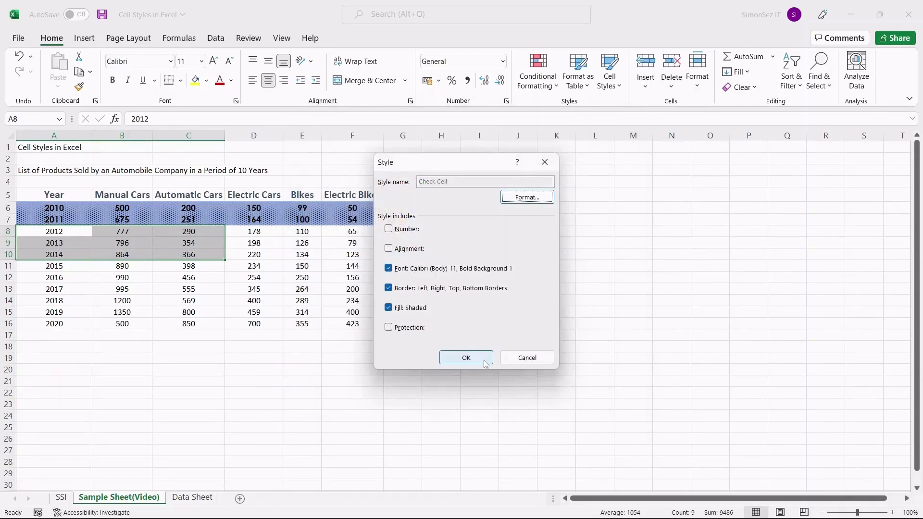
click(509, 363)
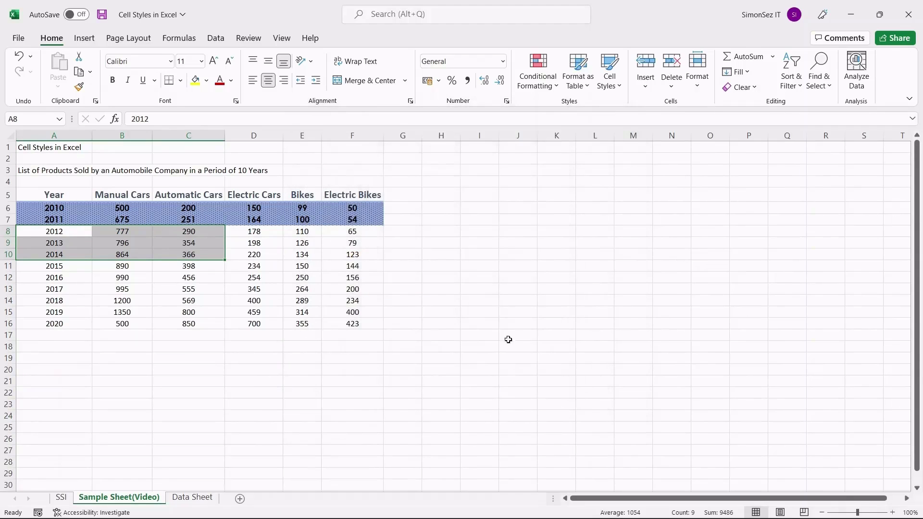
click(610, 75)
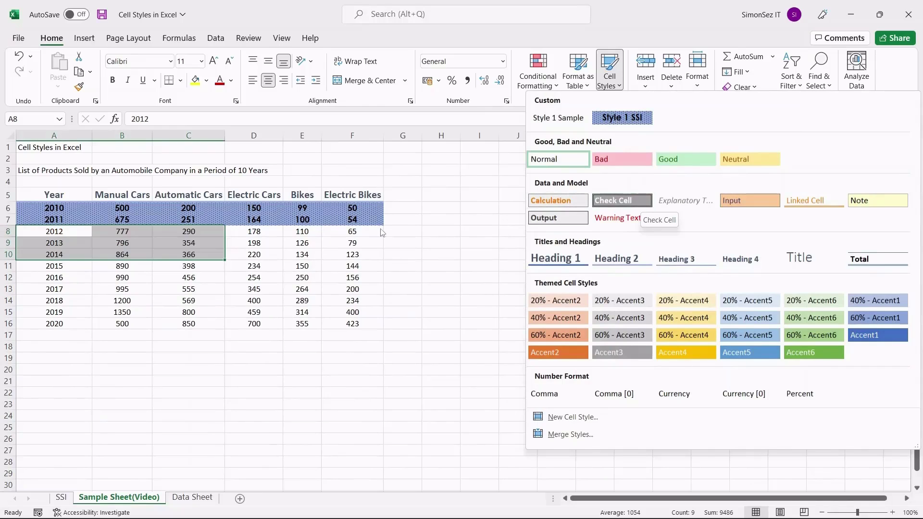
click(258, 262)
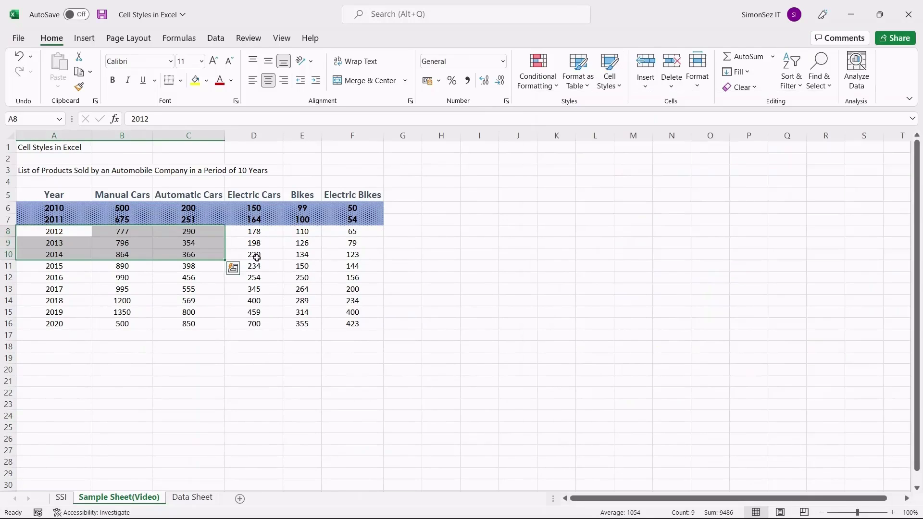
click(81, 268)
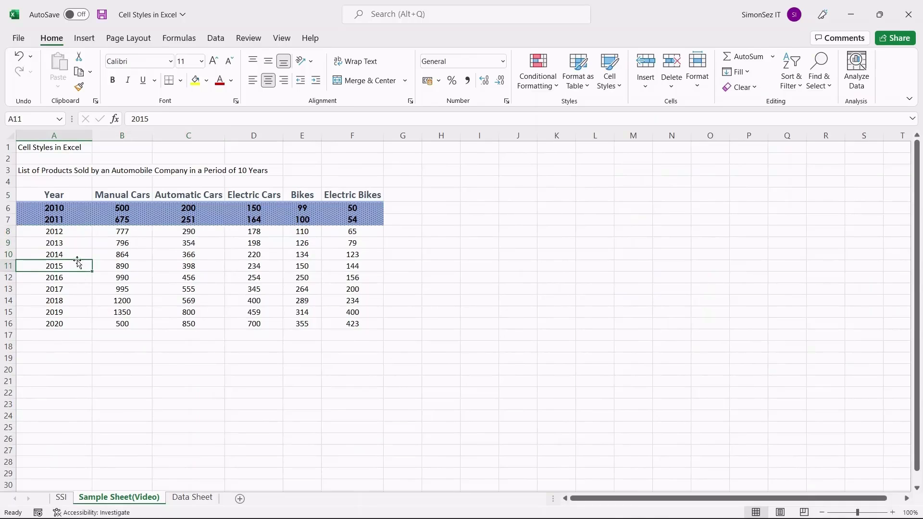
- Duplicate the 40% - Accent3 cell style and include the alignment and border formats in the copy, leaving protection excluded
click(73, 234)
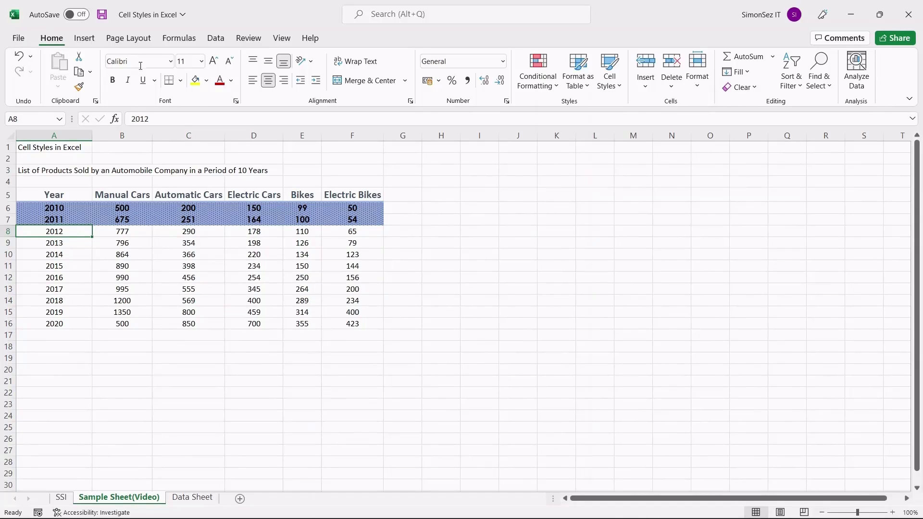
click(616, 87)
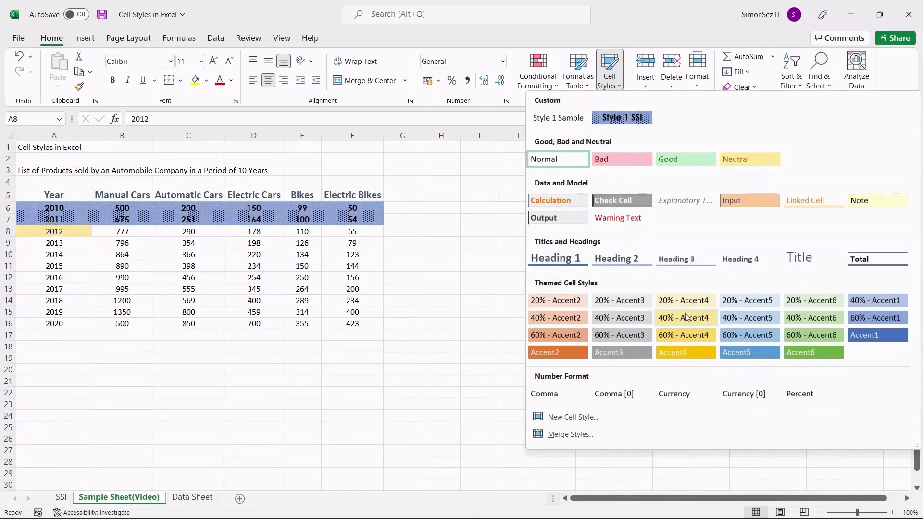
right_click(636, 321)
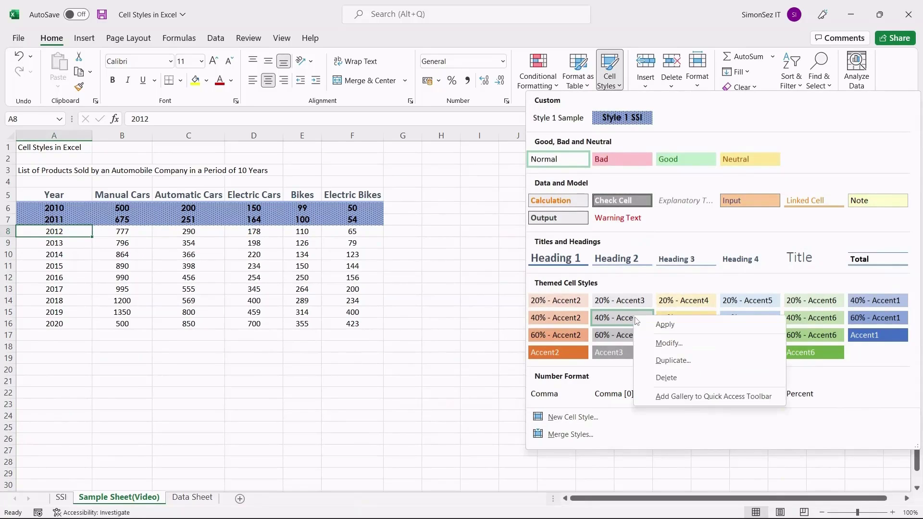
click(656, 364)
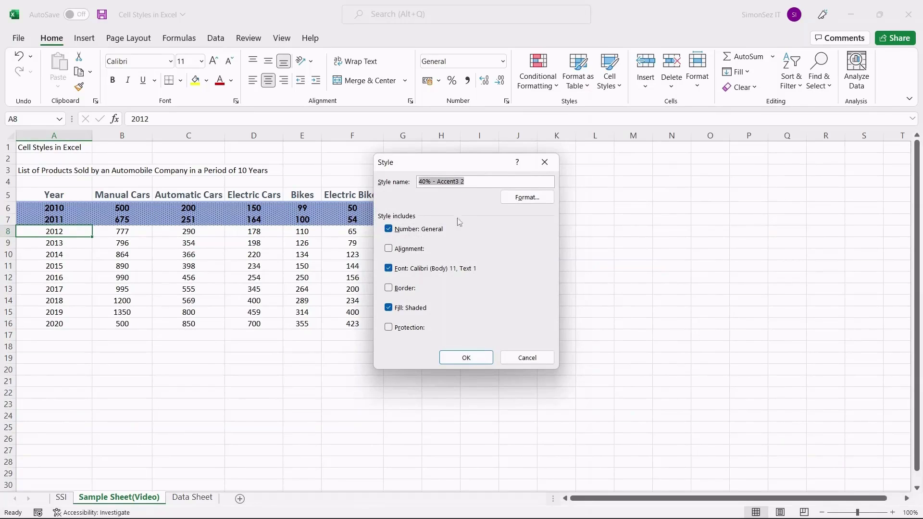
click(389, 249)
click(389, 289)
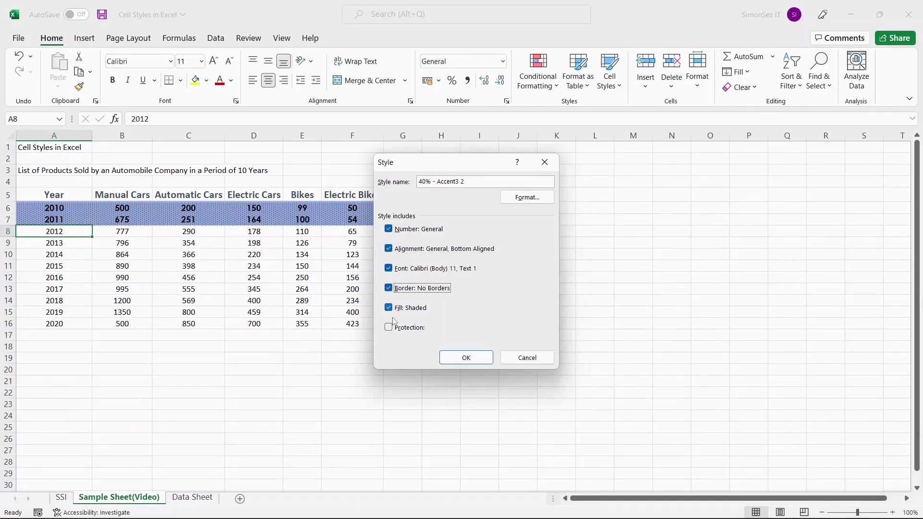
click(389, 327)
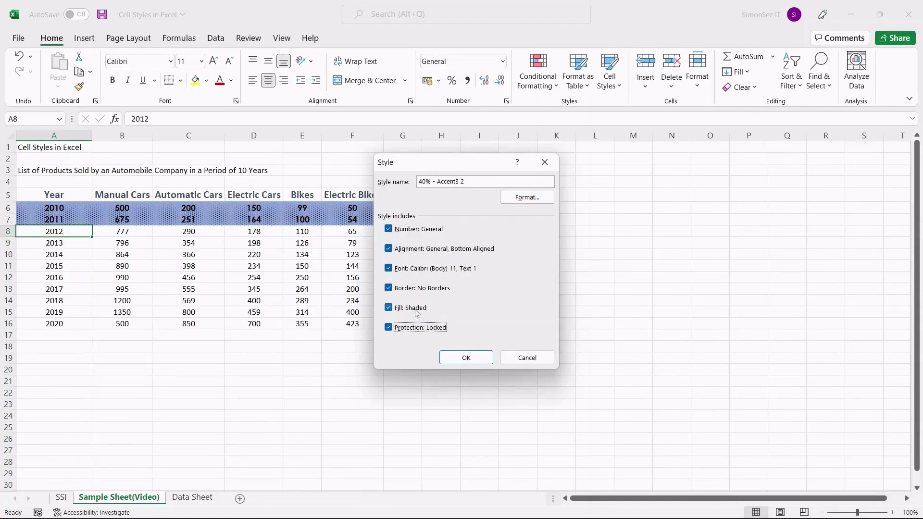
click(388, 328)
click(483, 357)
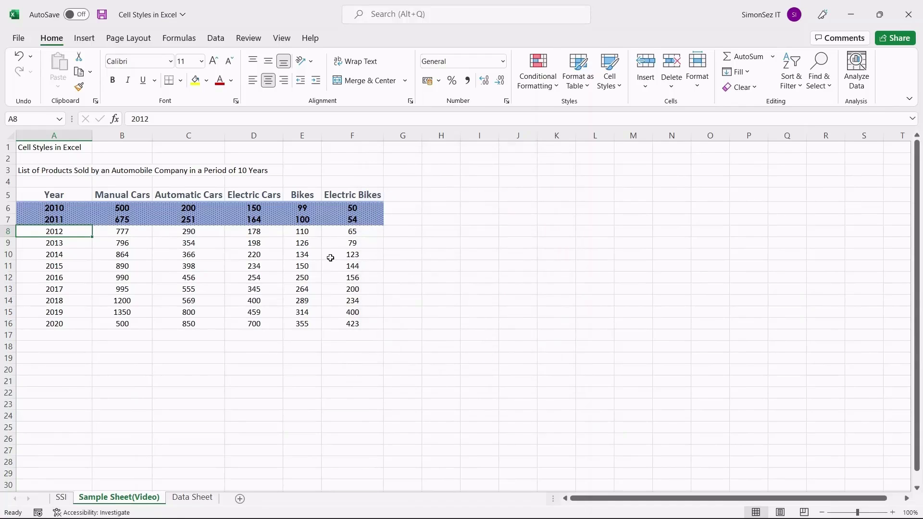
- Apply the duplicated 40% - Accent3 custom style to the 2012 year cell A8
click(610, 77)
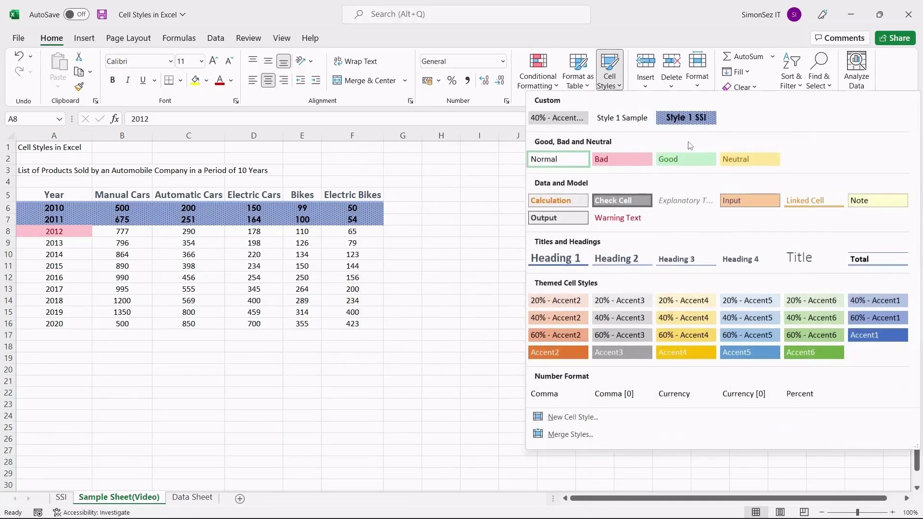
click(574, 121)
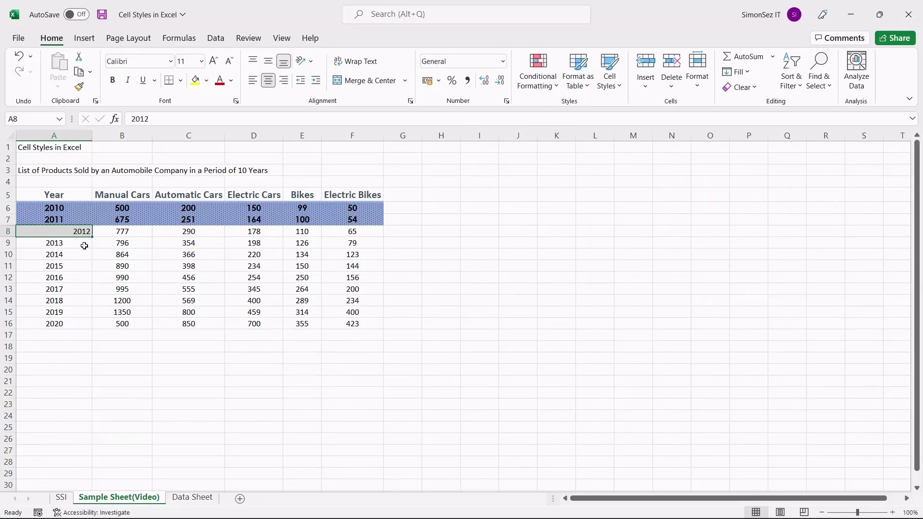
drag(83, 245, 345, 266)
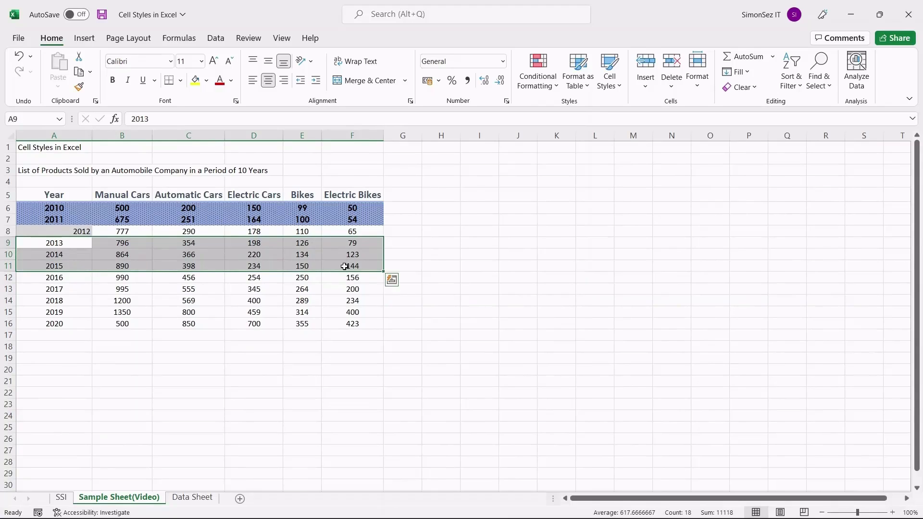
click(38, 234)
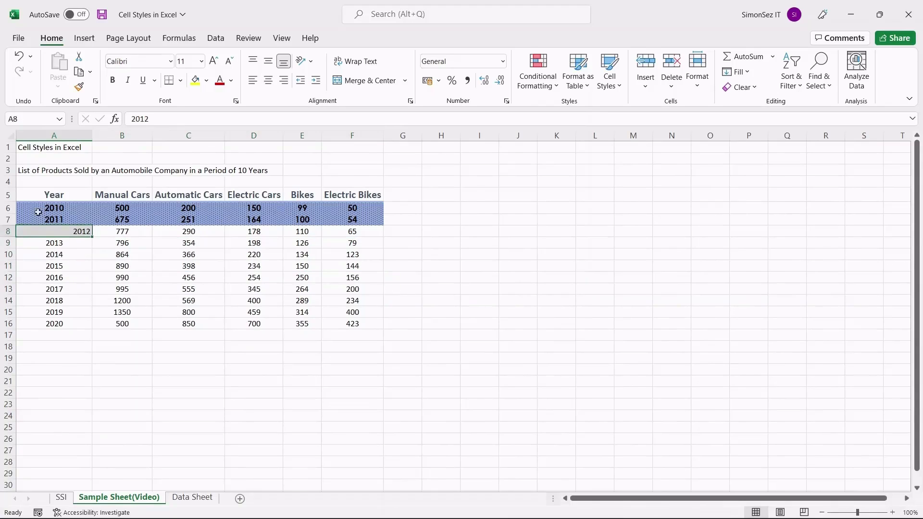
- Remove the custom style from the 2010 and 2011 rows A6:F7 by resetting them to the Normal cell style
drag(38, 205, 372, 223)
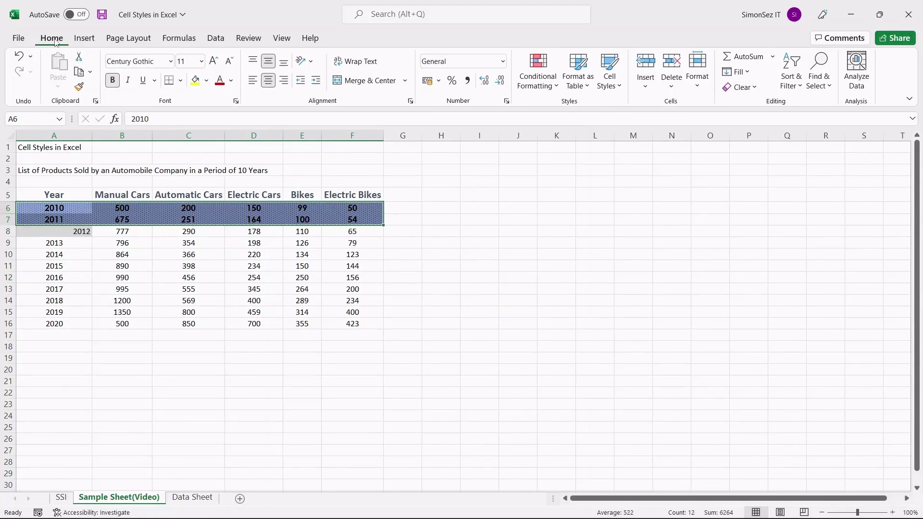
click(620, 85)
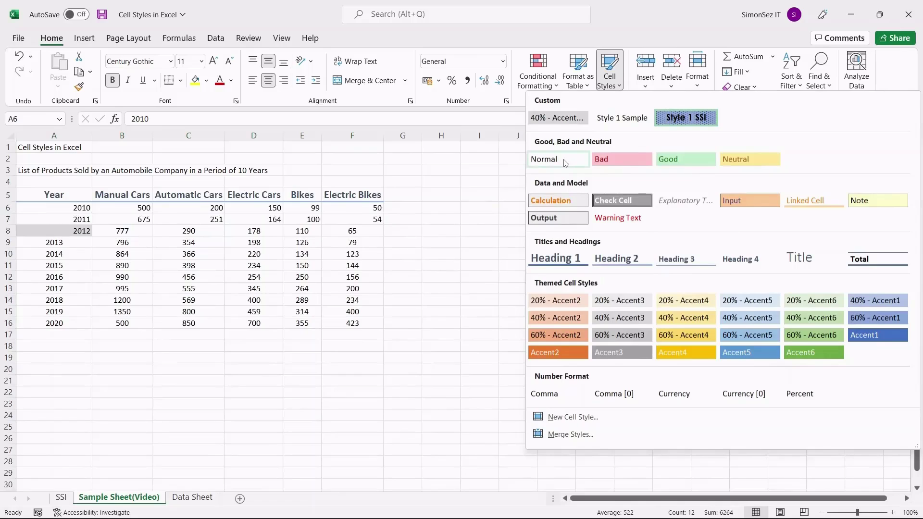
click(563, 159)
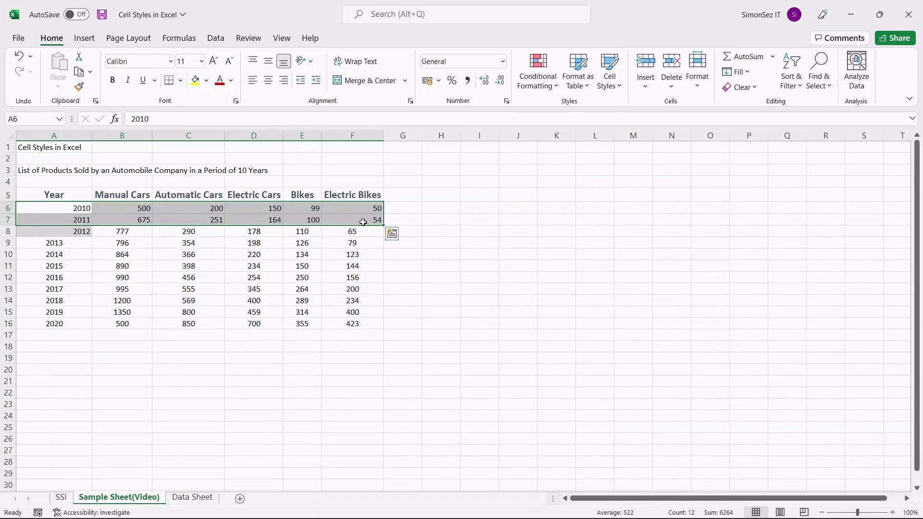
click(429, 224)
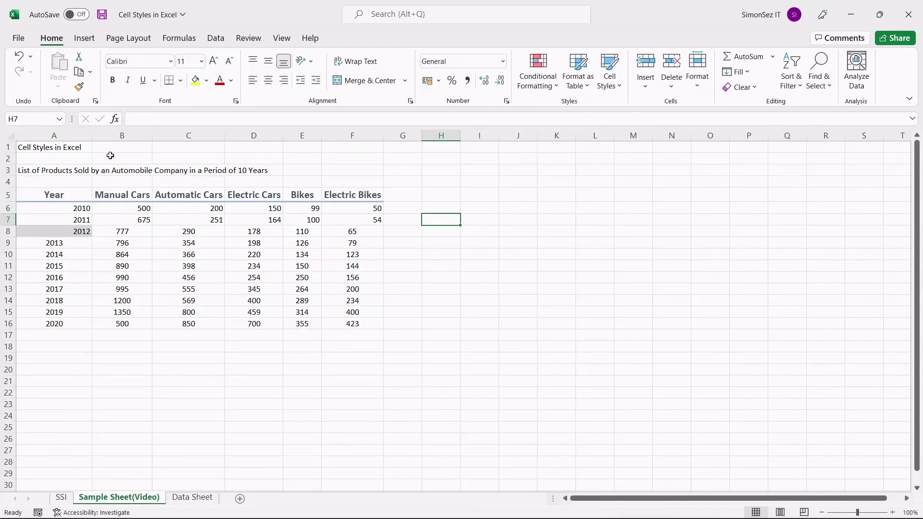
- Delete the custom cell style Style 1 Sample from the workbook's cell styles
click(616, 86)
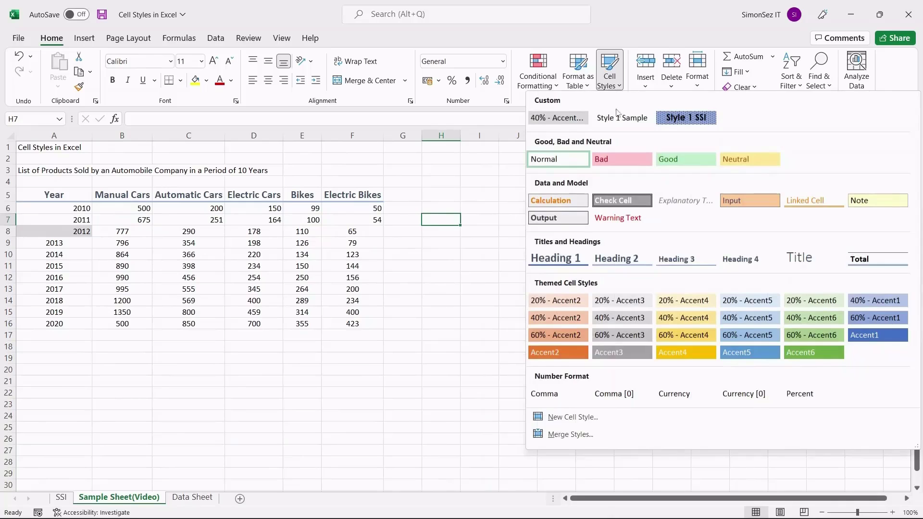
right_click(648, 121)
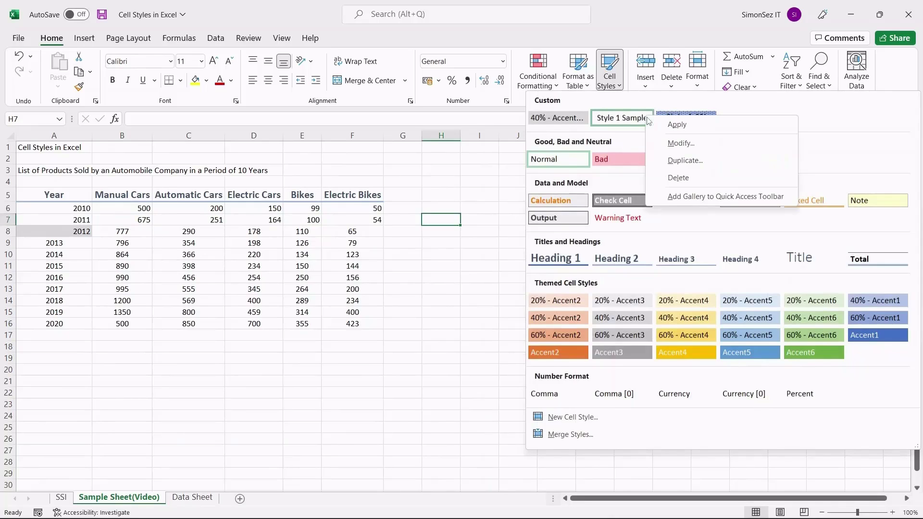
click(664, 185)
click(613, 86)
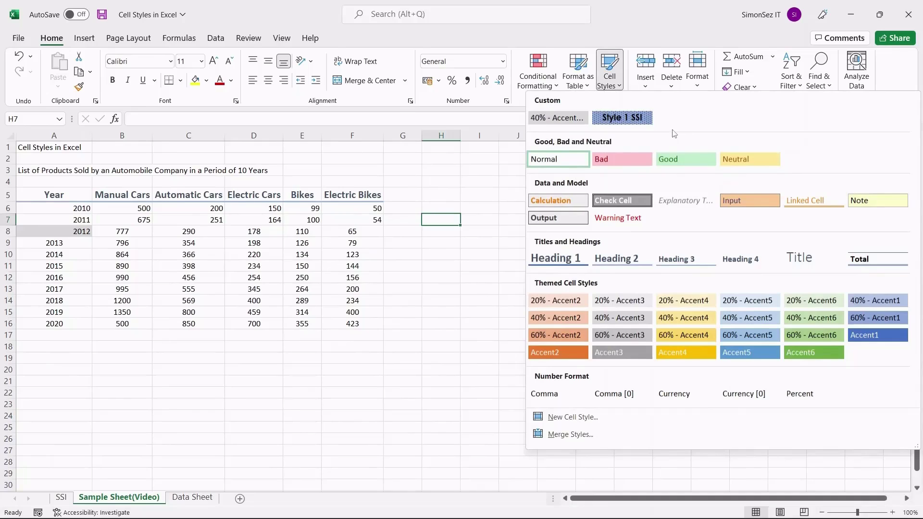
click(427, 199)
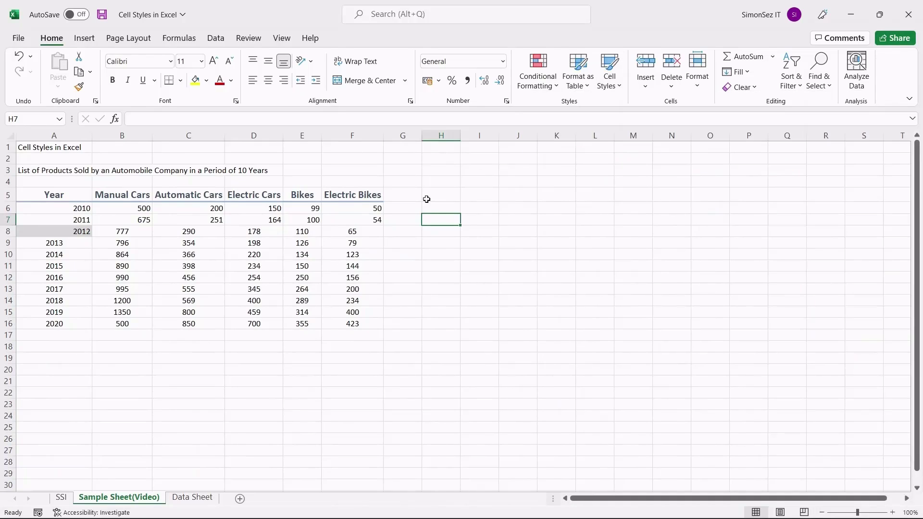
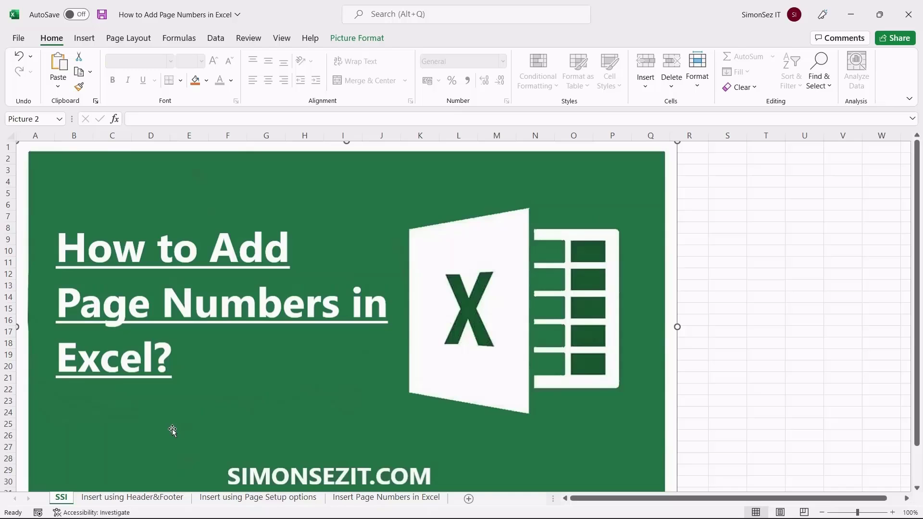
- Show the Insert using Header&Footer sheet of the page numbers workbook in Page Layout view
click(157, 498)
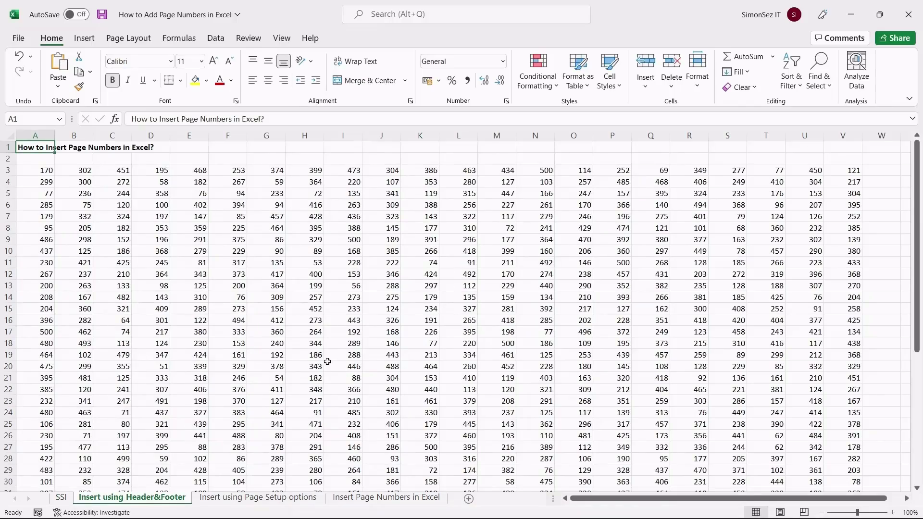
scroll(169, 294, down, 4)
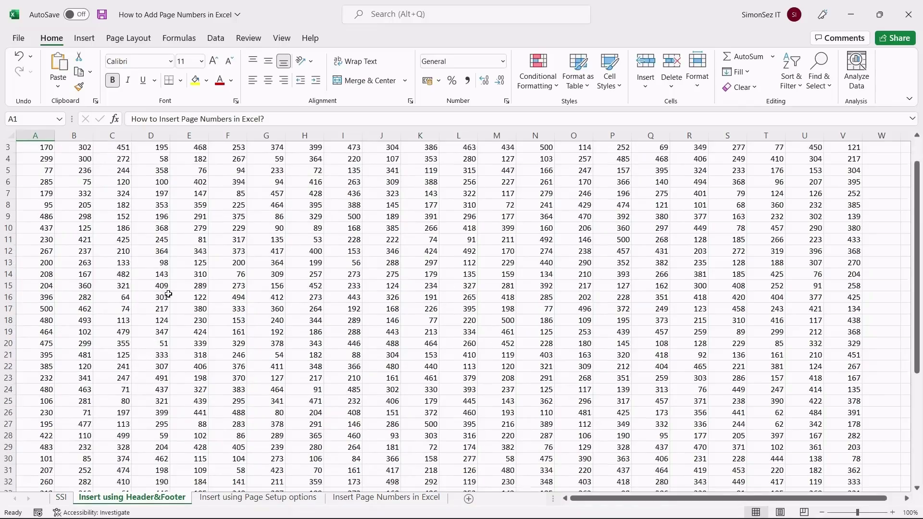
scroll(168, 294, down, 2)
scroll(169, 297, up, 2)
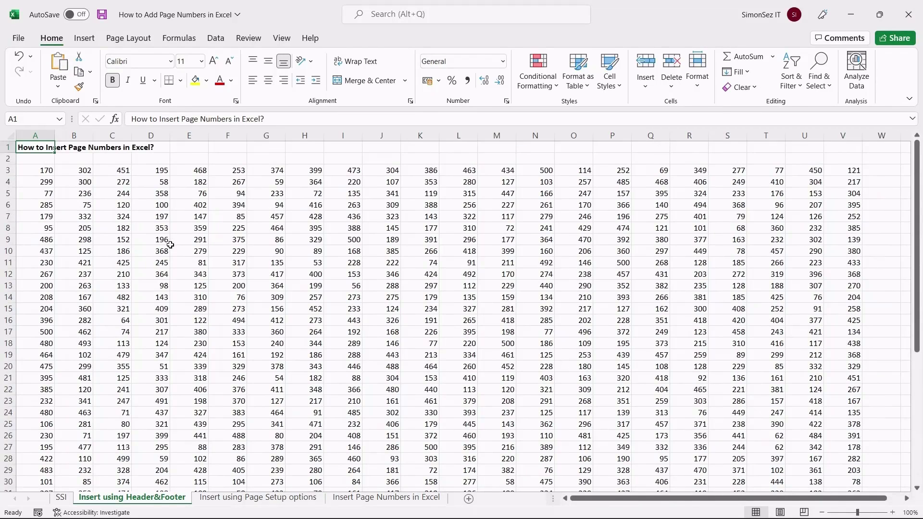
click(285, 42)
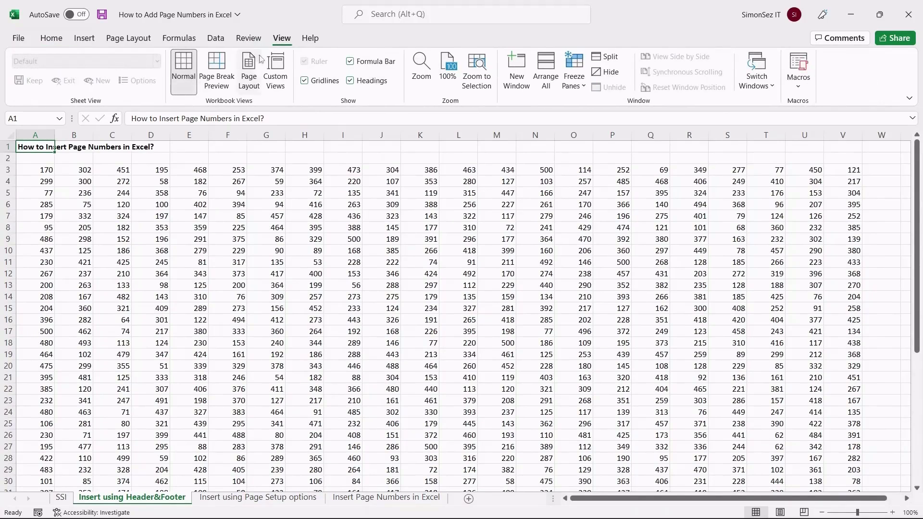
click(256, 86)
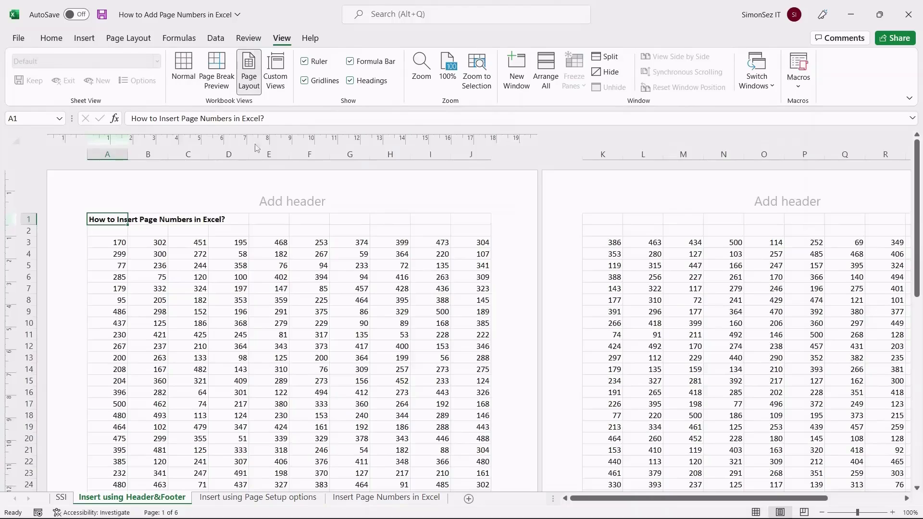
- Insert the page number element in the centre footer of the Insert using Header&Footer sheet
scroll(515, 297, down, 4)
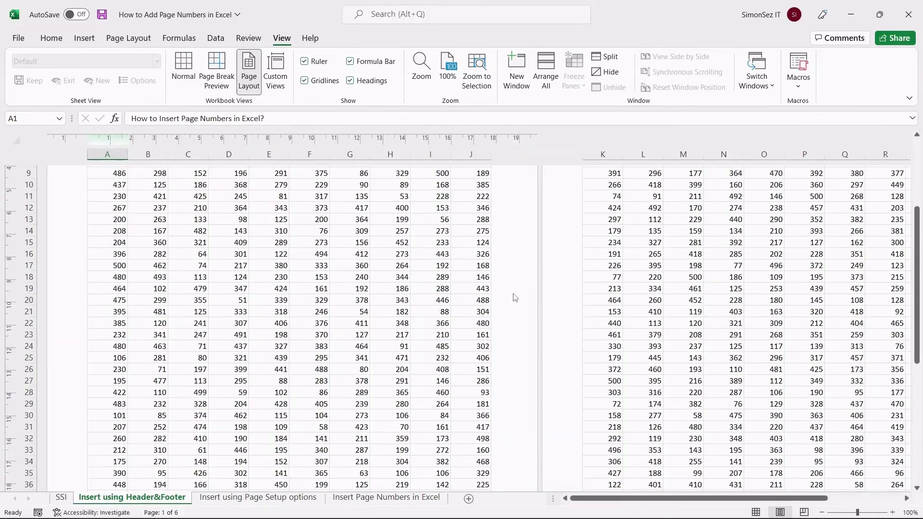
scroll(515, 298, up, 4)
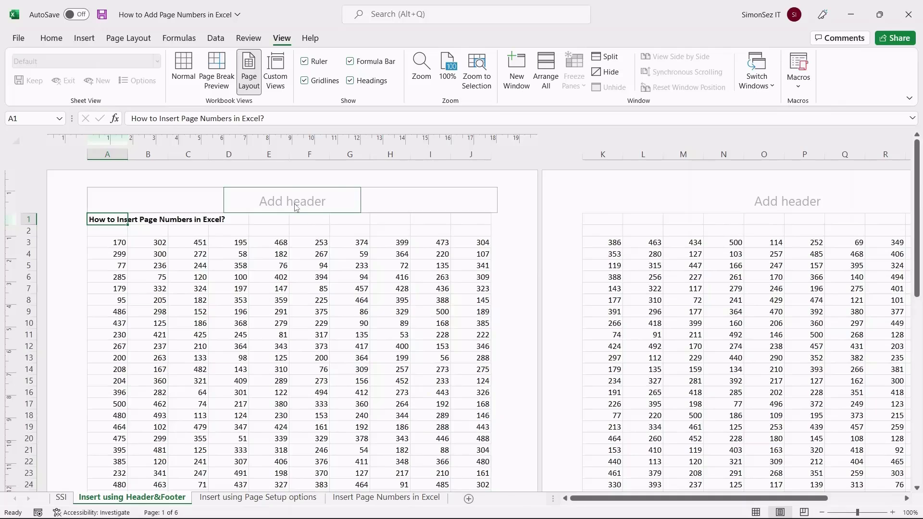
scroll(299, 231, down, 6)
scroll(311, 293, down, 5)
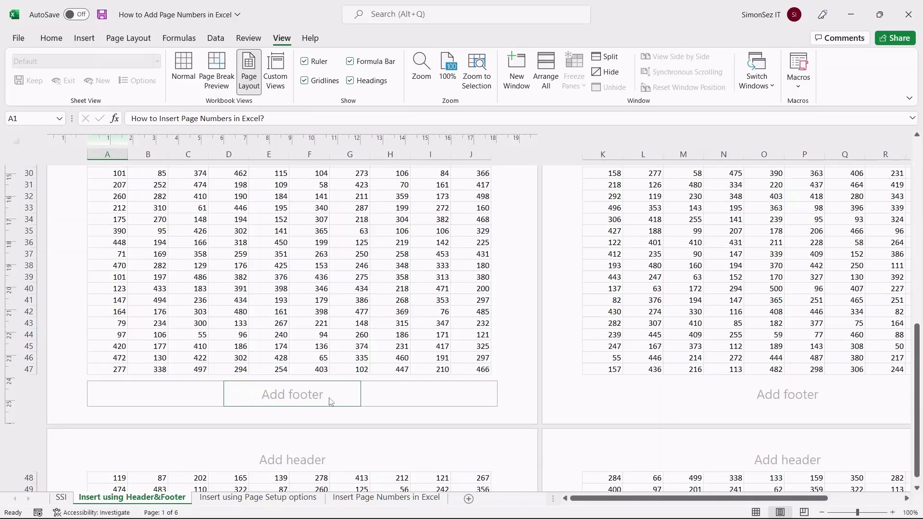
click(311, 397)
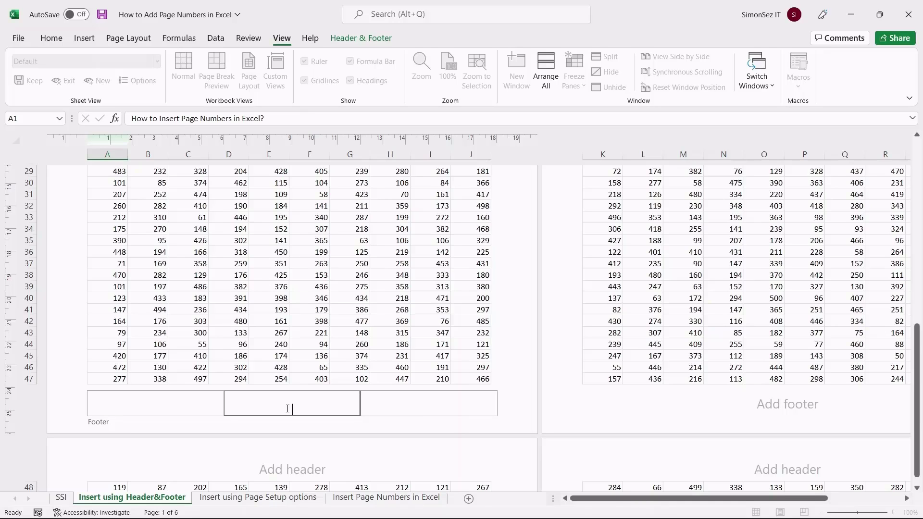
click(360, 39)
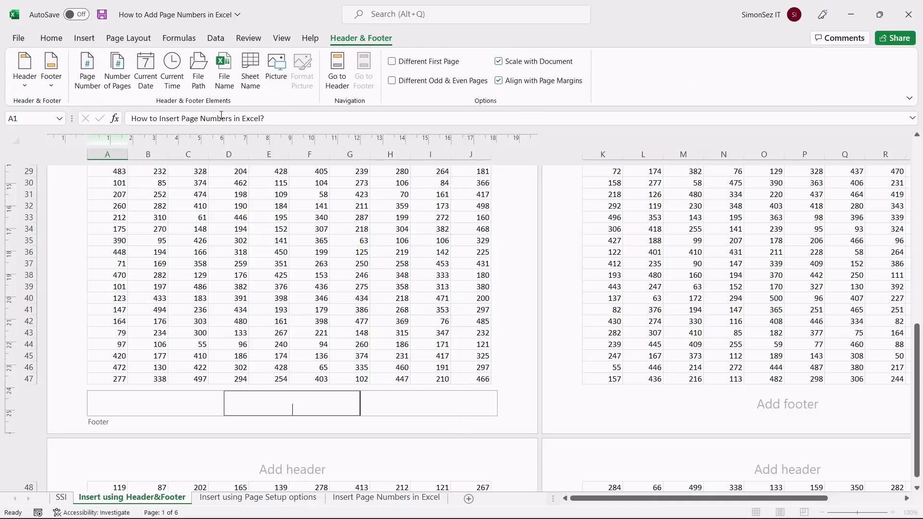
click(88, 88)
click(519, 241)
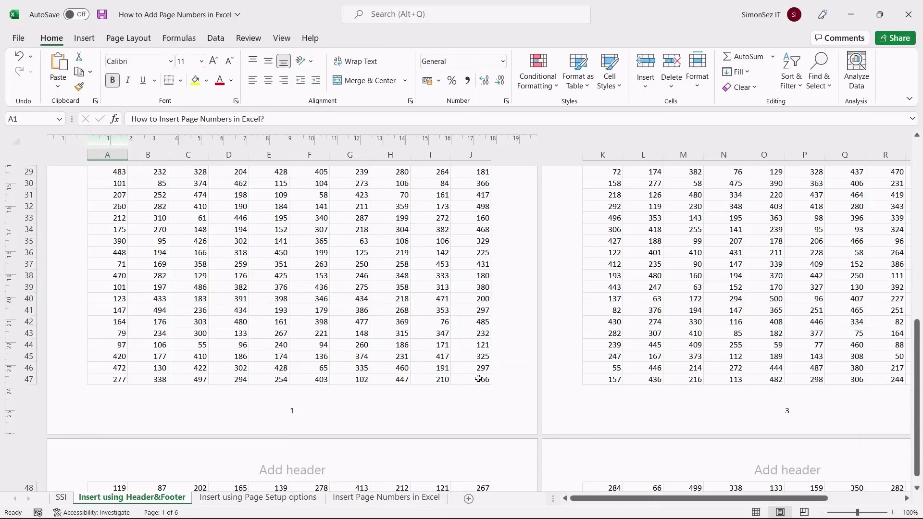
scroll(479, 379, up, 2)
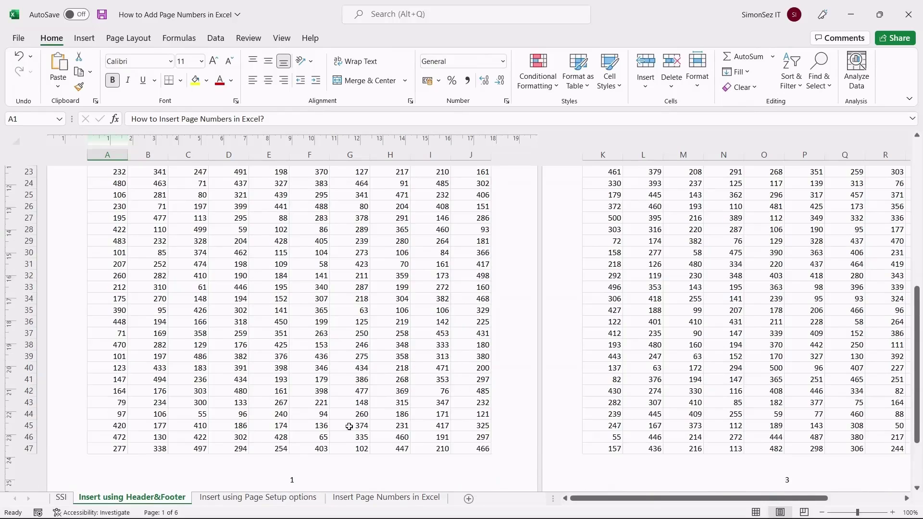
- Show the Insert using Page Setup options sheet in Page Layout view
click(260, 498)
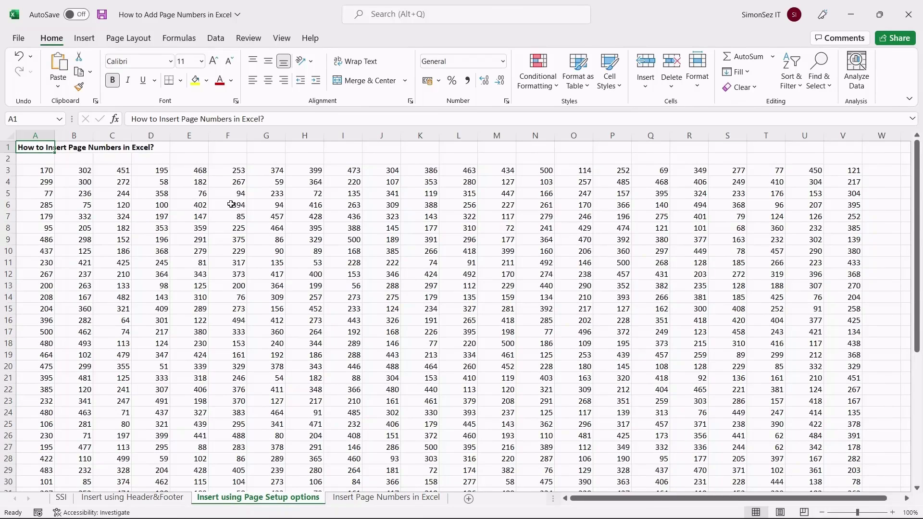
click(282, 40)
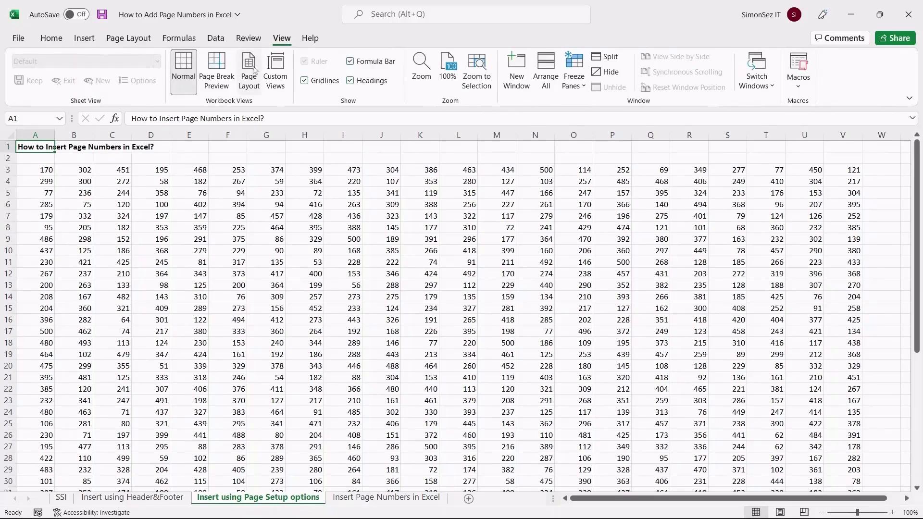
click(250, 82)
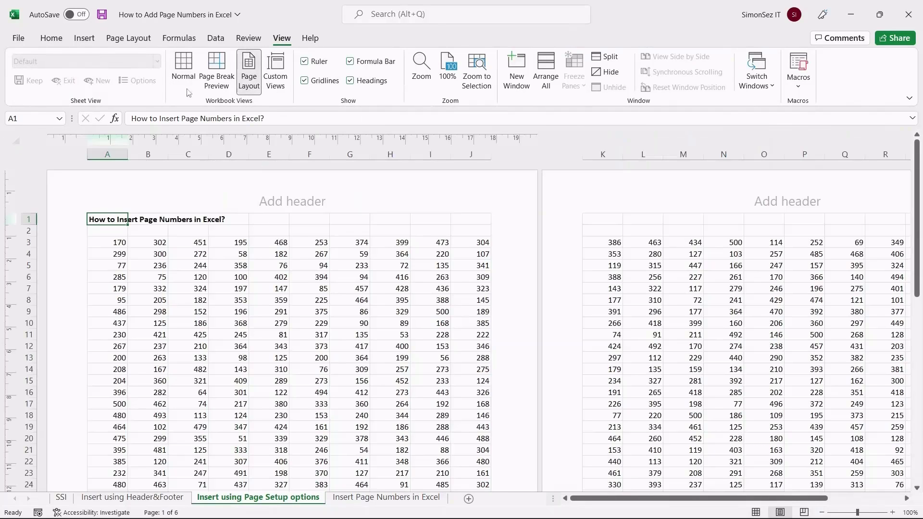
- Set the sheet's footer to the preset Page 1 format in Page Setup, leaving the header as (none)
click(129, 38)
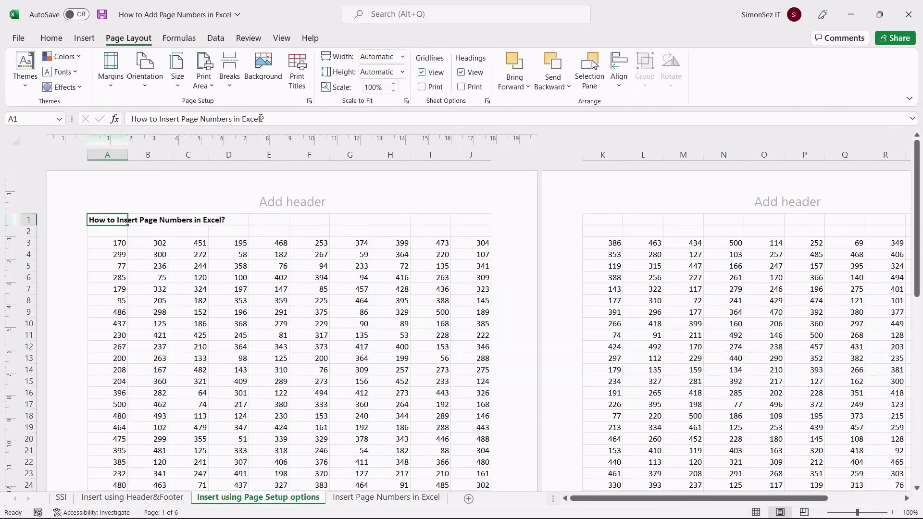
click(310, 102)
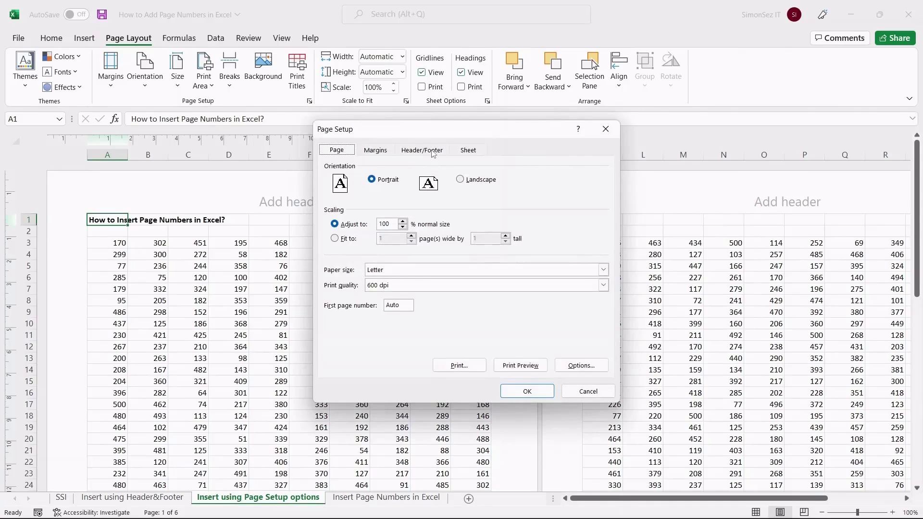
click(433, 152)
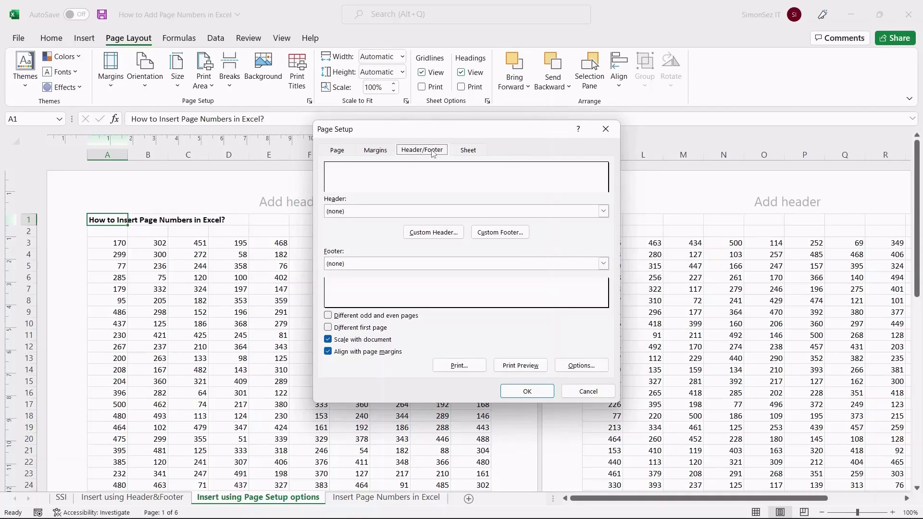
click(604, 213)
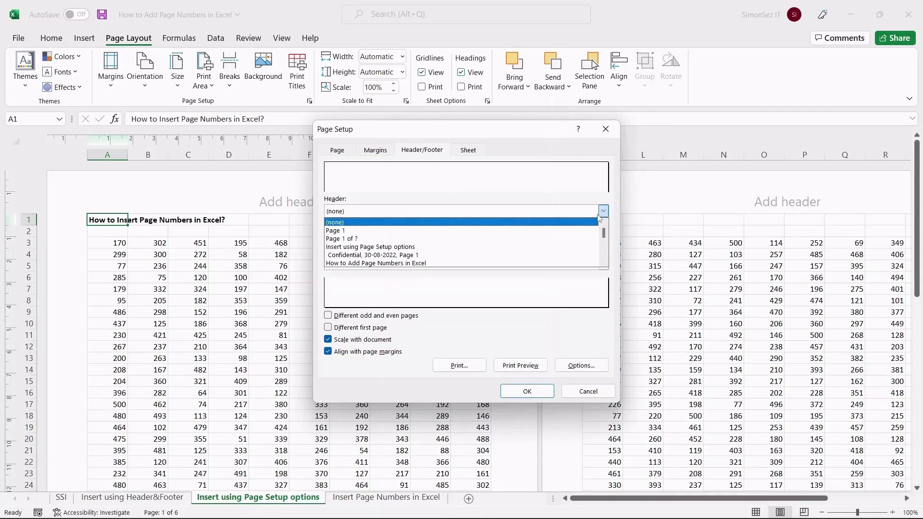
click(603, 216)
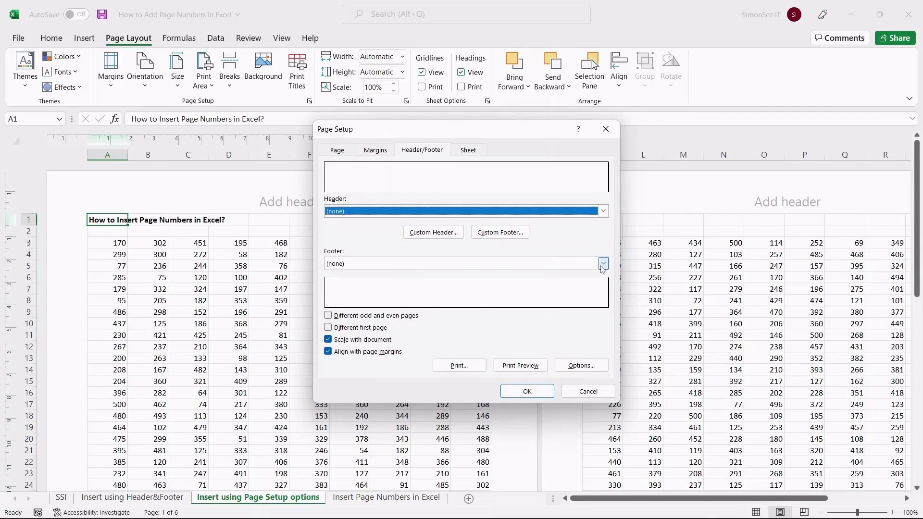
click(602, 264)
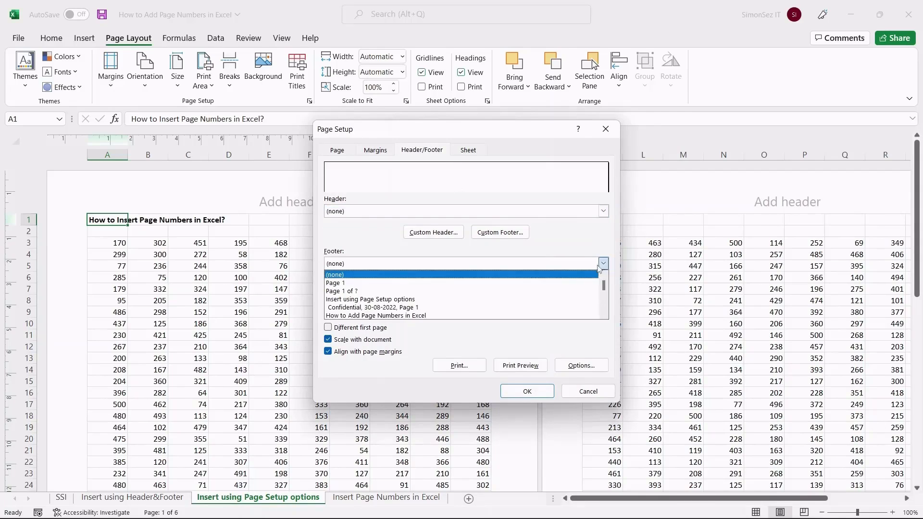
click(562, 284)
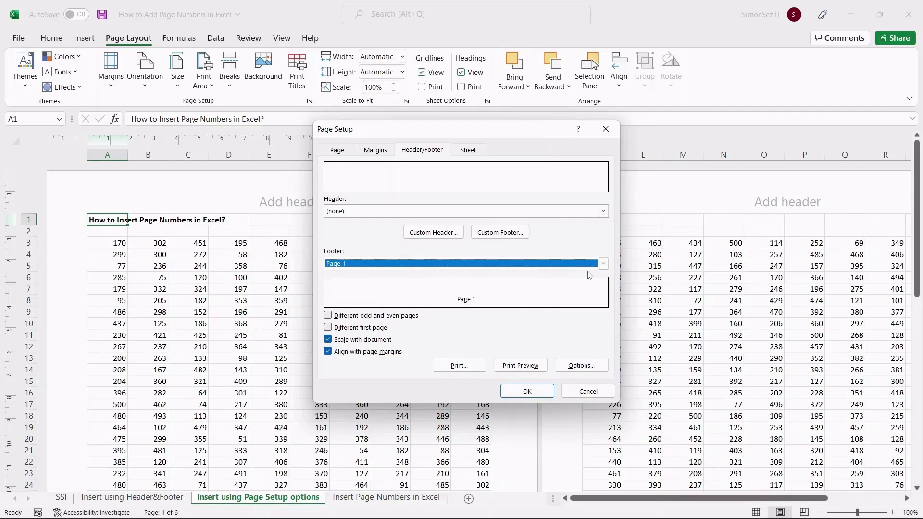
click(528, 391)
scroll(460, 324, down, 5)
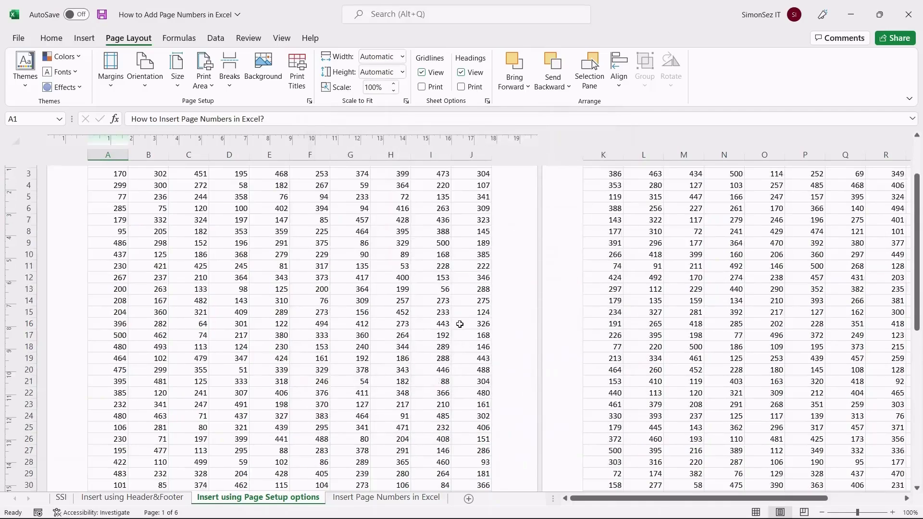
scroll(460, 325, down, 6)
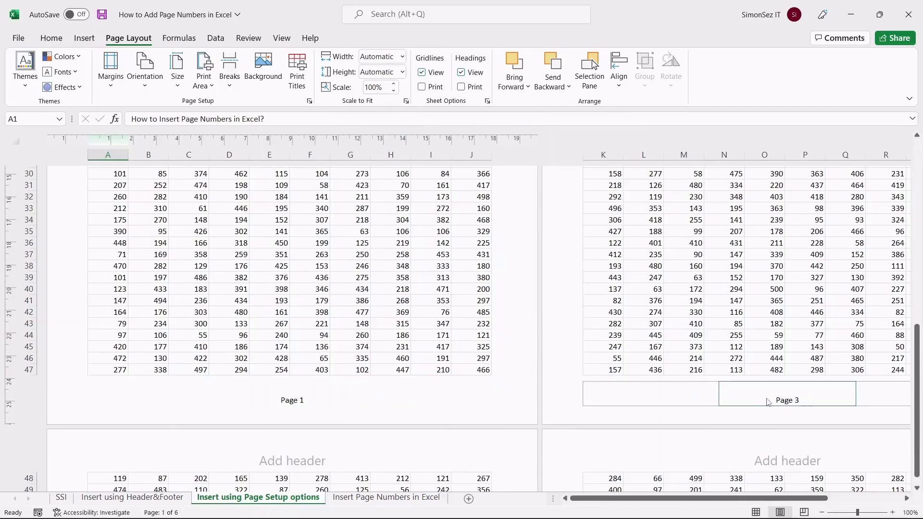
- Remove the page number from the centre footer of the Insert using Page Setup options sheet
click(324, 398)
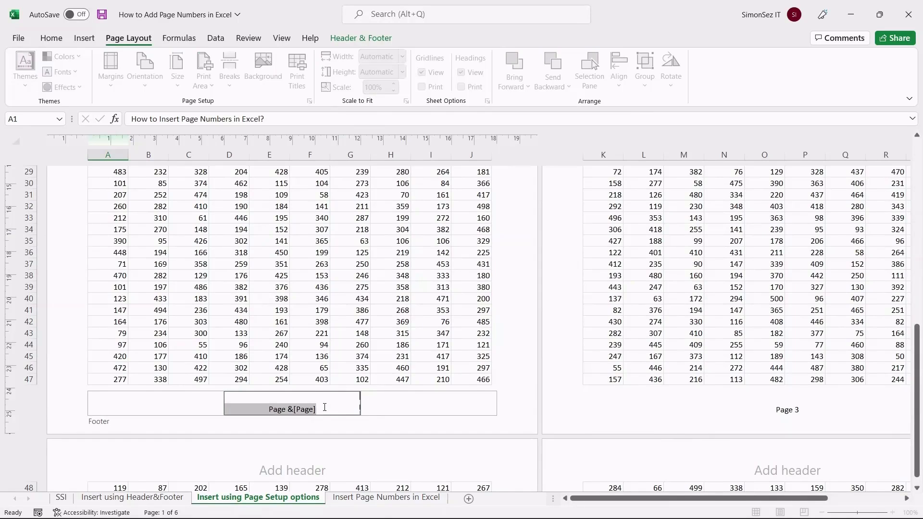
key(Delete)
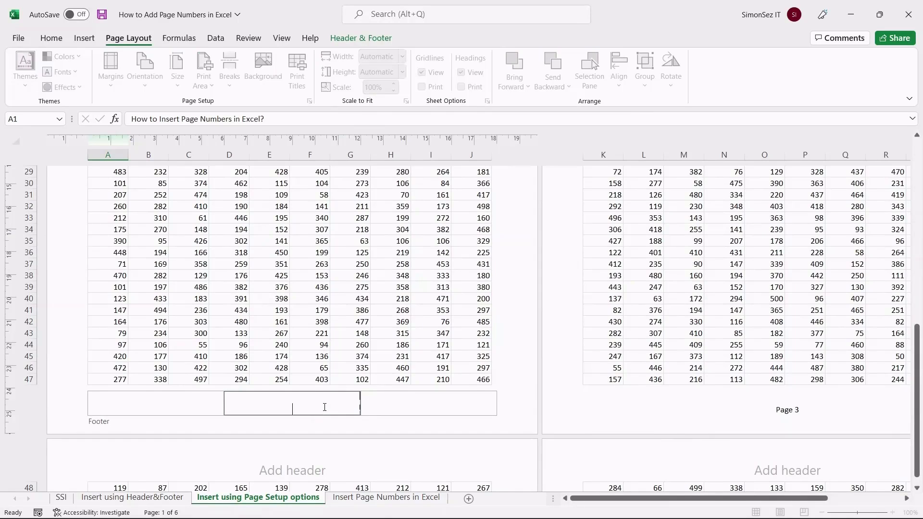
click(531, 281)
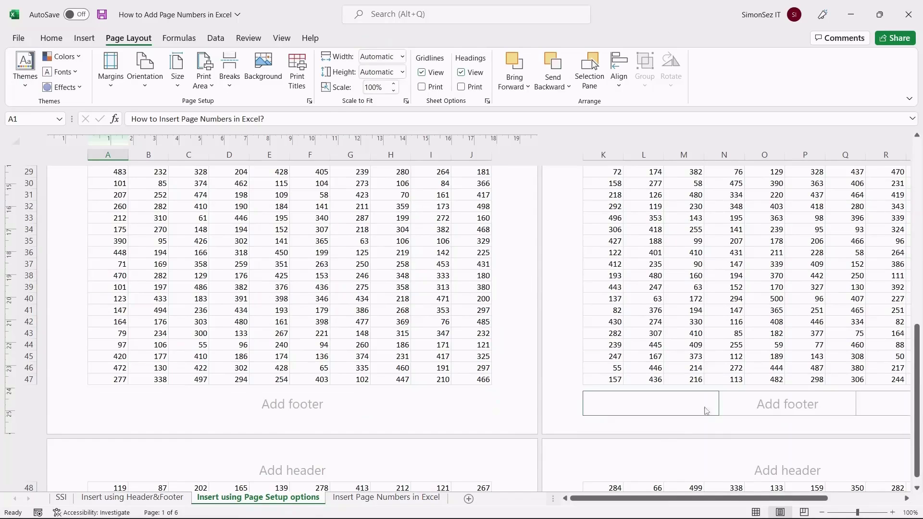
scroll(538, 406, down, 2)
scroll(538, 406, up, 4)
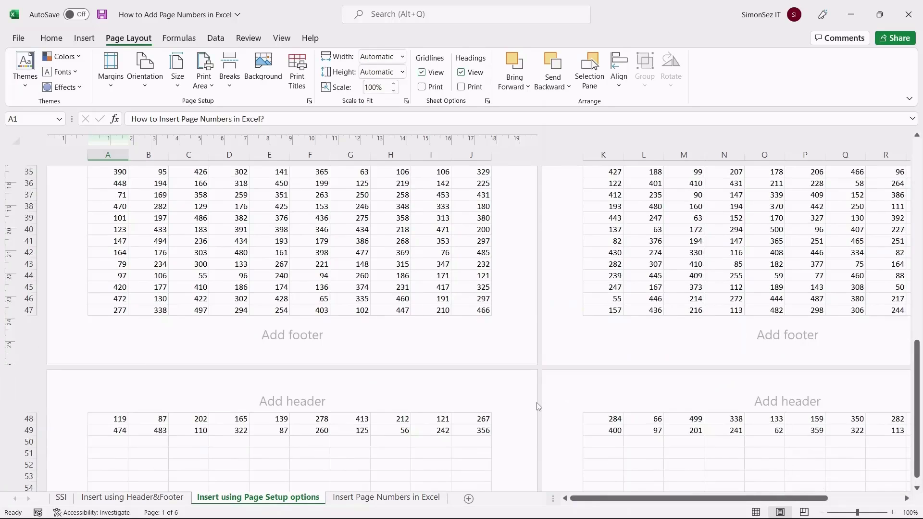
scroll(538, 407, up, 1)
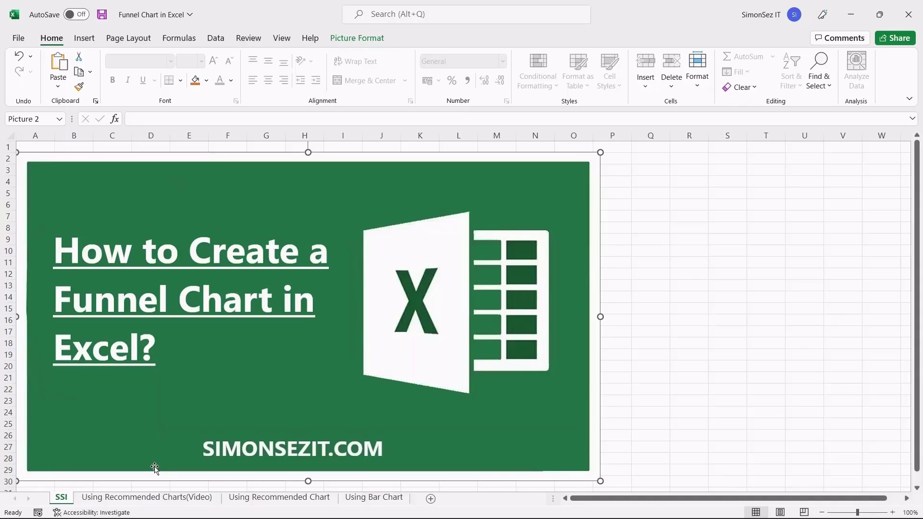
- Insert the recommended Funnel chart from the Flow and Conversions data in A5:B10 on the Using Recommended Charts(Video) sheet
click(152, 500)
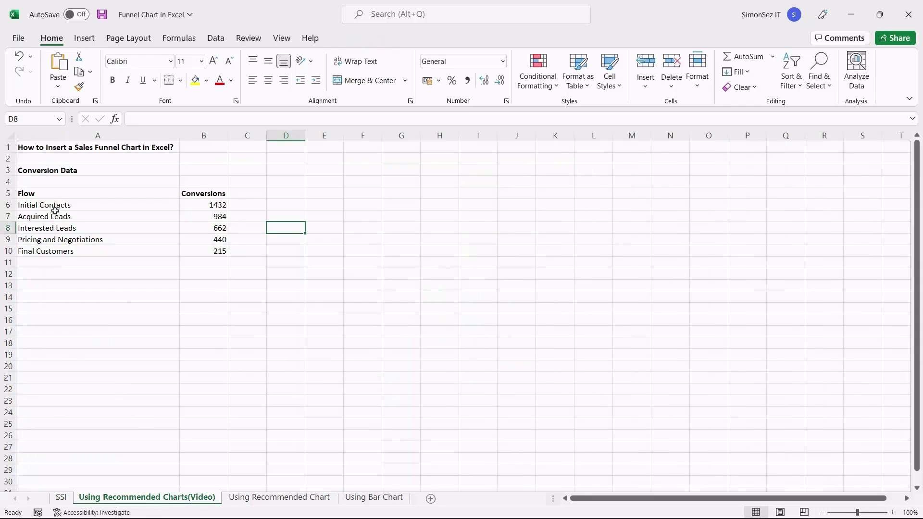
drag(54, 194, 198, 250)
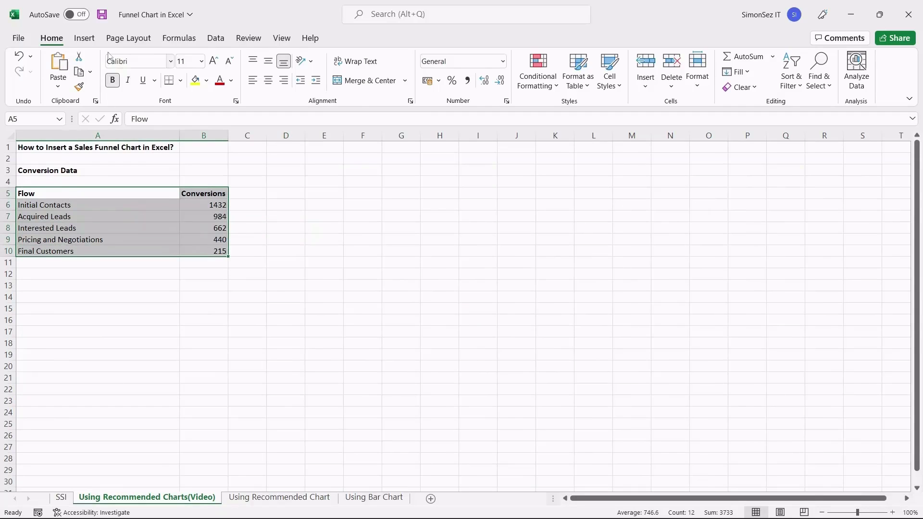
click(91, 41)
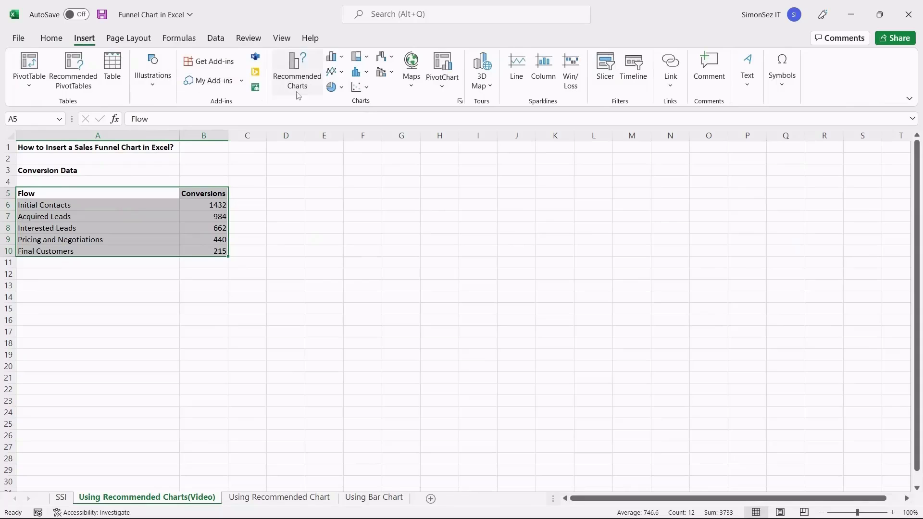
click(305, 90)
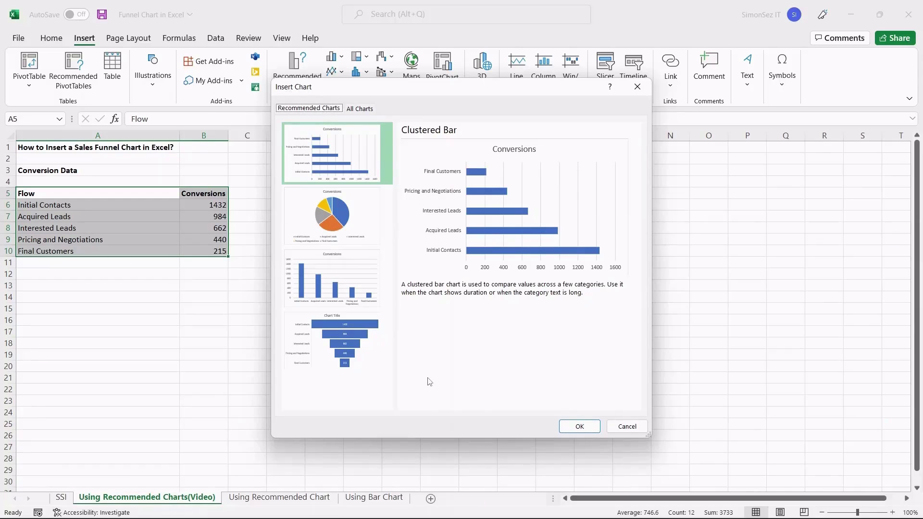
click(364, 358)
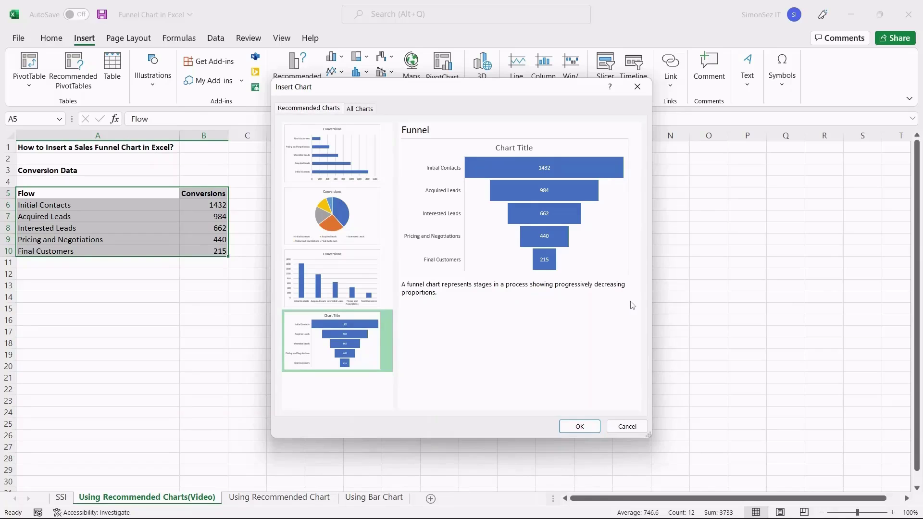
click(579, 427)
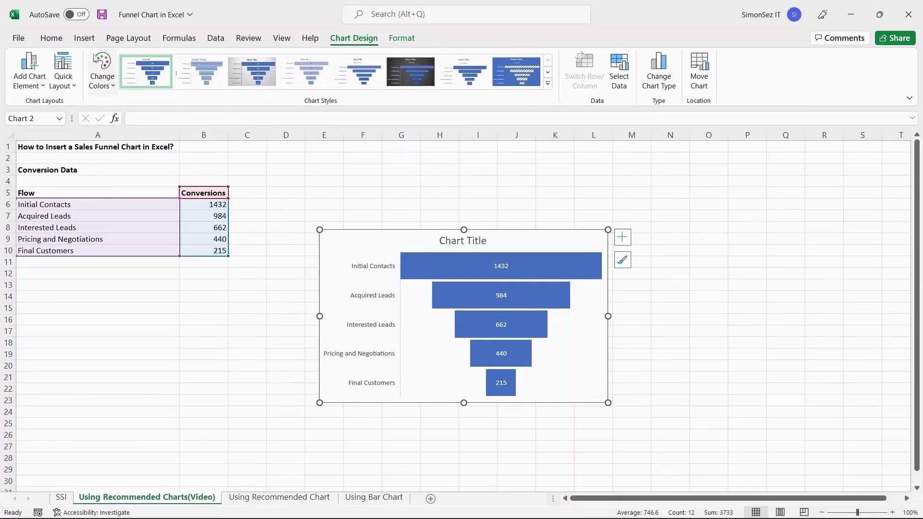
- Locate the Funnel type among the waterfall, stock, surface and radar chart choices for the selected chart
click(84, 39)
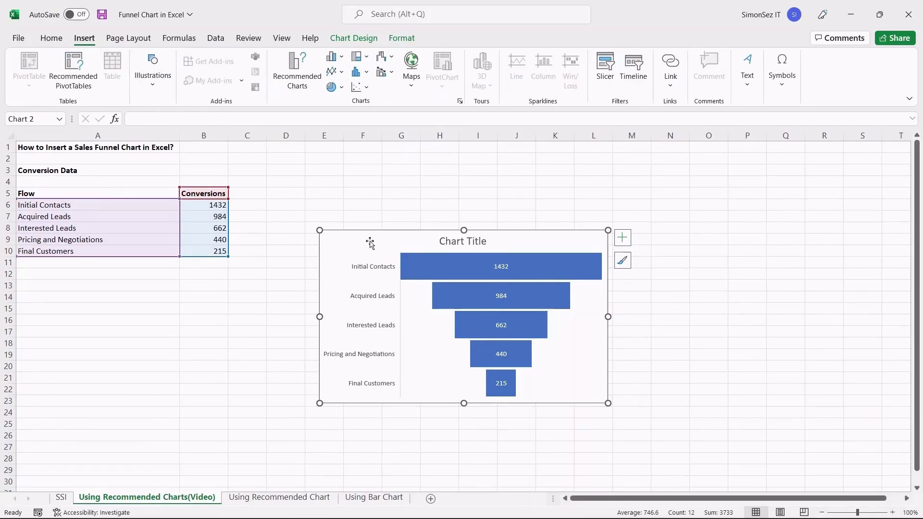
click(392, 57)
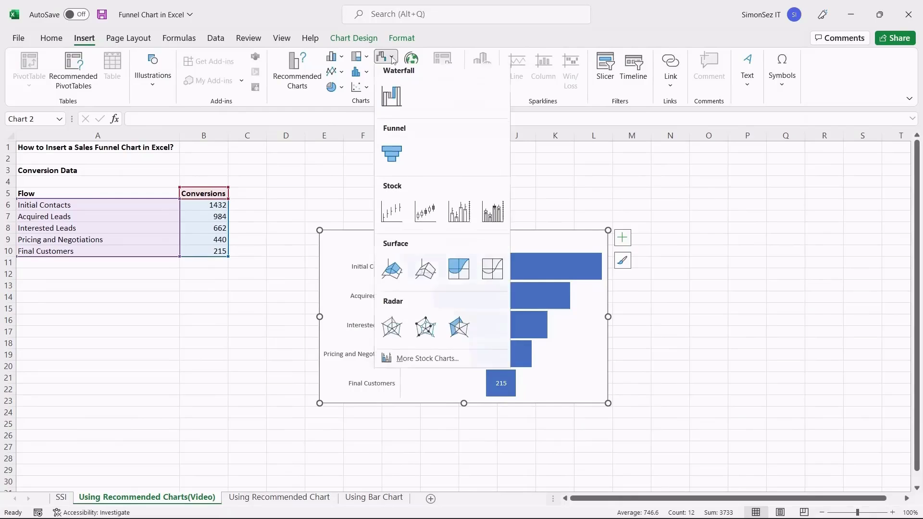
click(400, 163)
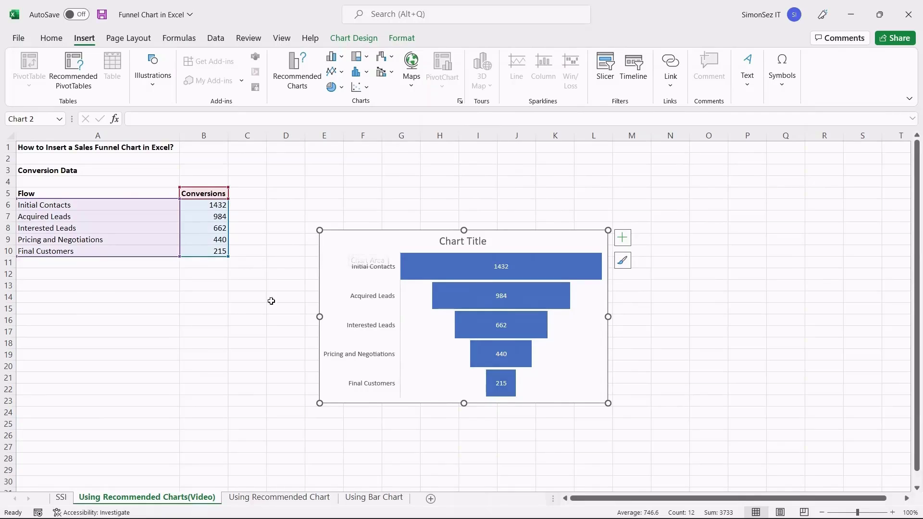
- Set the Final Customers conversions value in B10 to 200
click(220, 255)
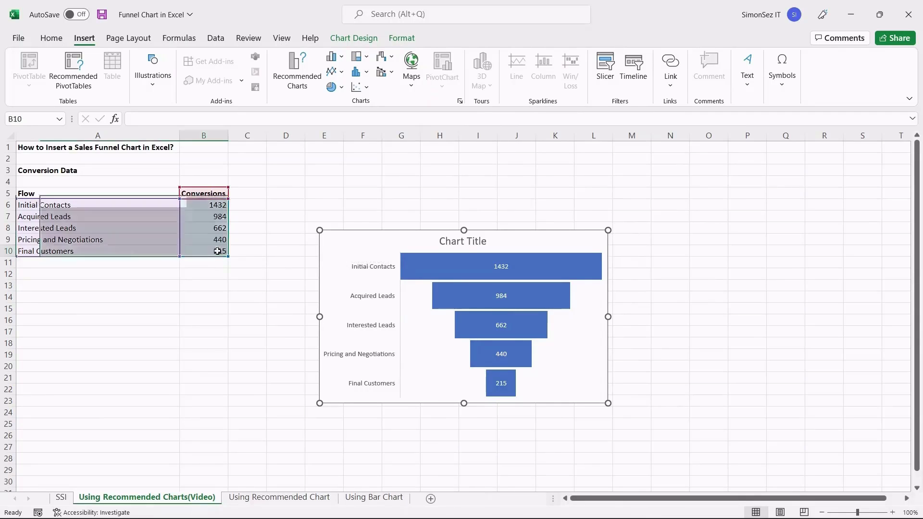
double_click(223, 250)
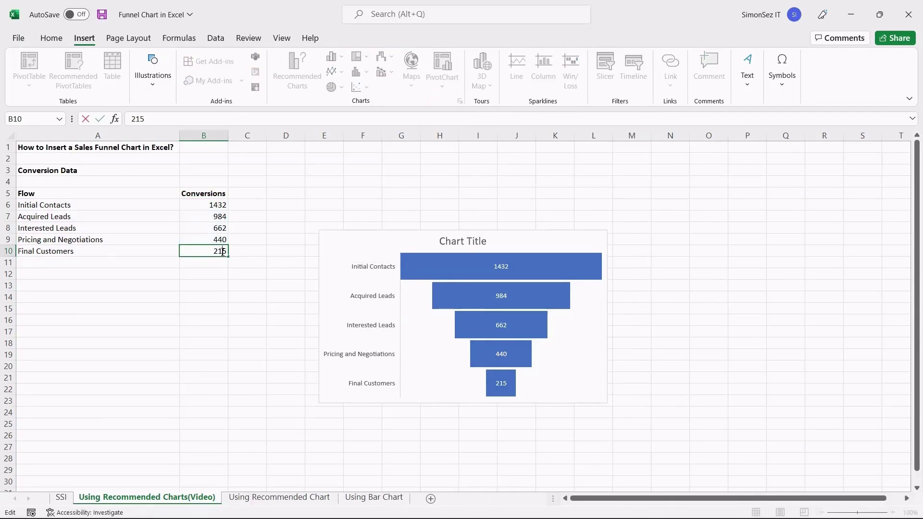
double_click(223, 251)
text(200)
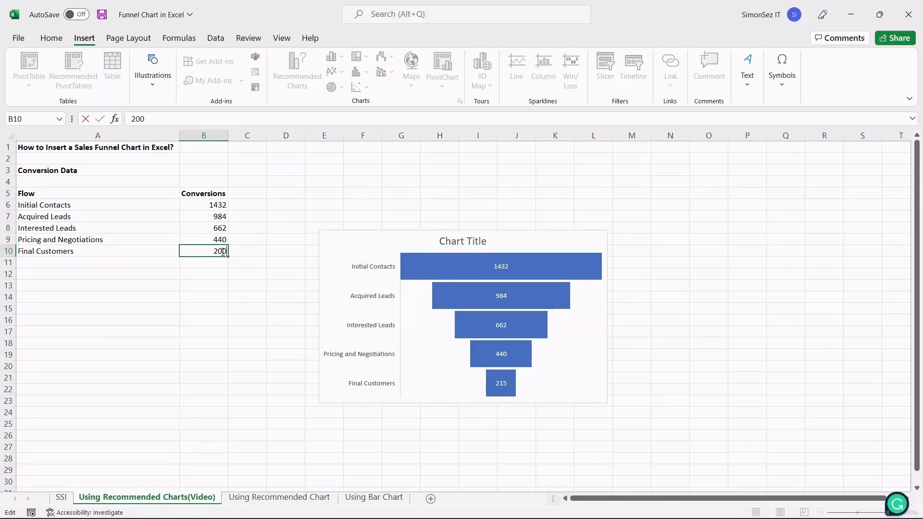
key(Return)
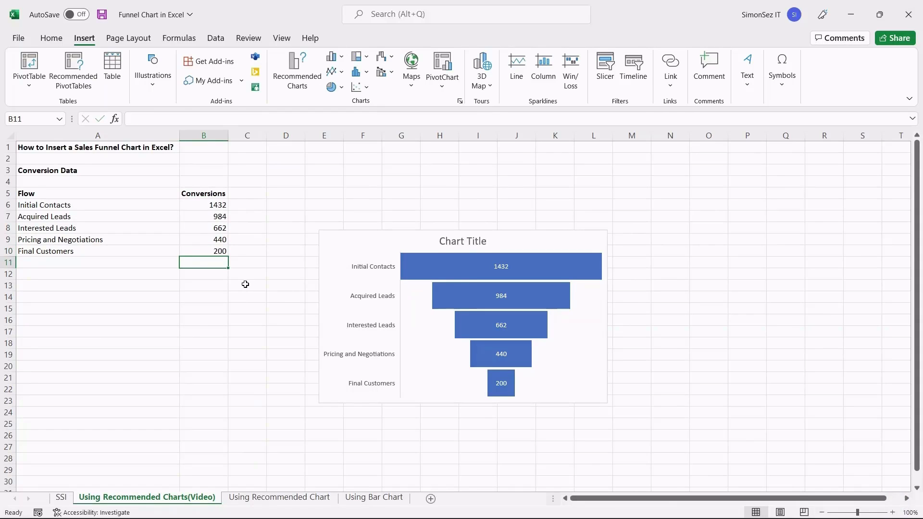
- Examine the available chart elements and the style options for the funnel chart
click(417, 248)
click(623, 238)
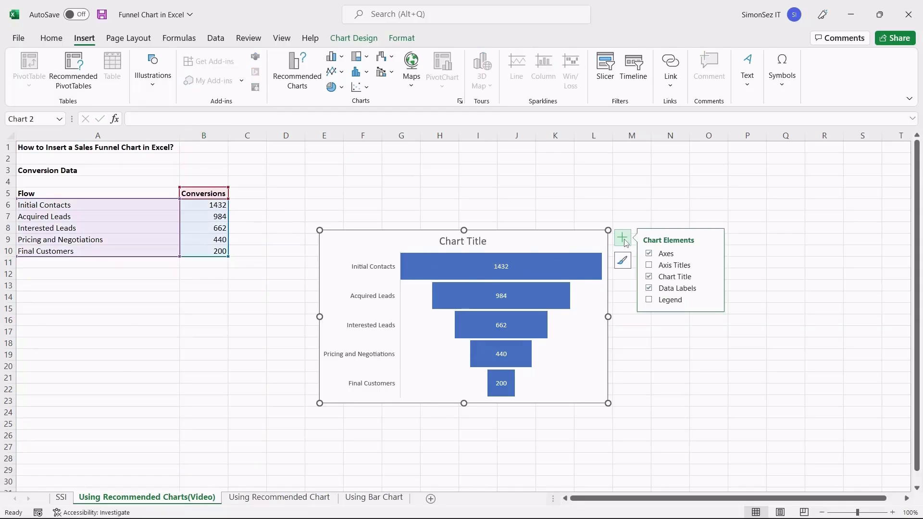
click(623, 261)
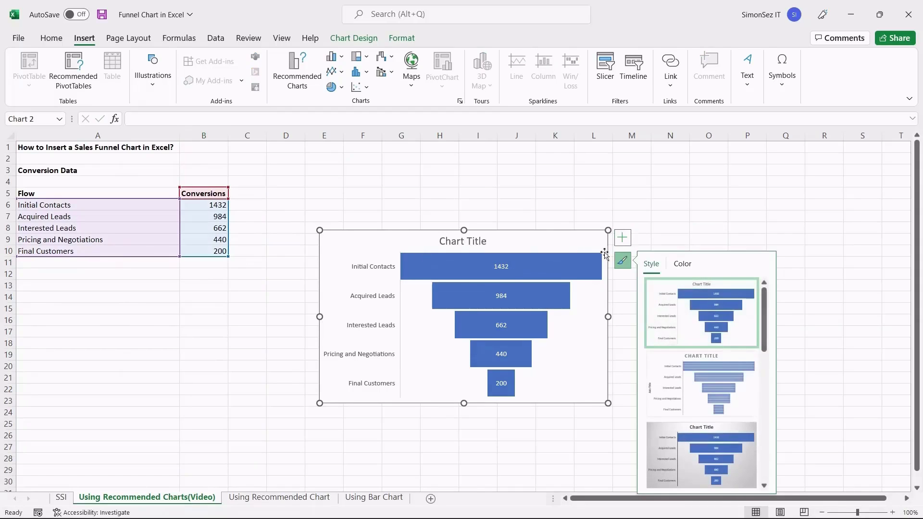
click(576, 261)
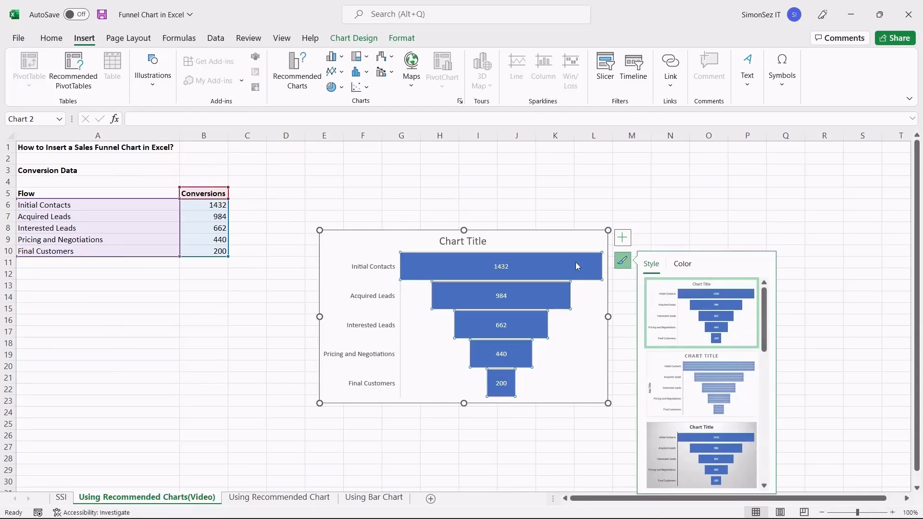
click(589, 264)
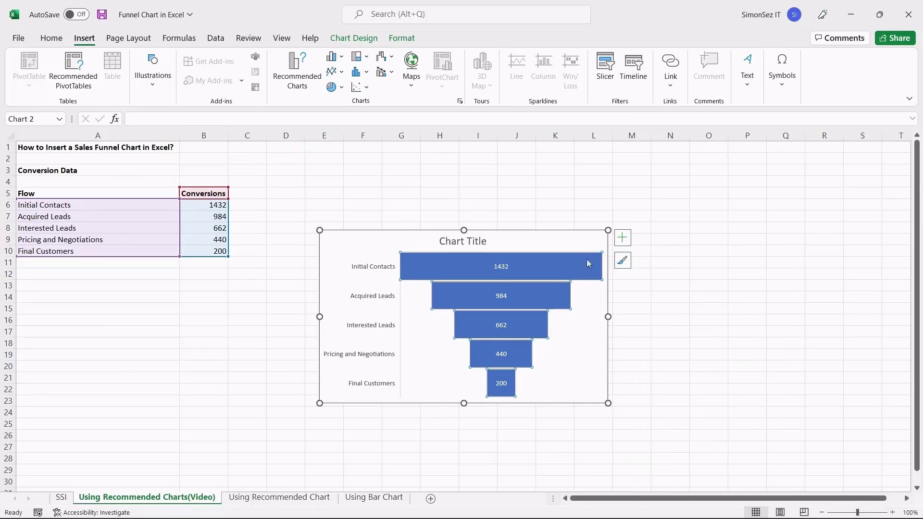
- Examine the design and format options for the funnel's Initial Contacts bar, including its gap width, effects, fill and border settings
click(549, 264)
click(356, 38)
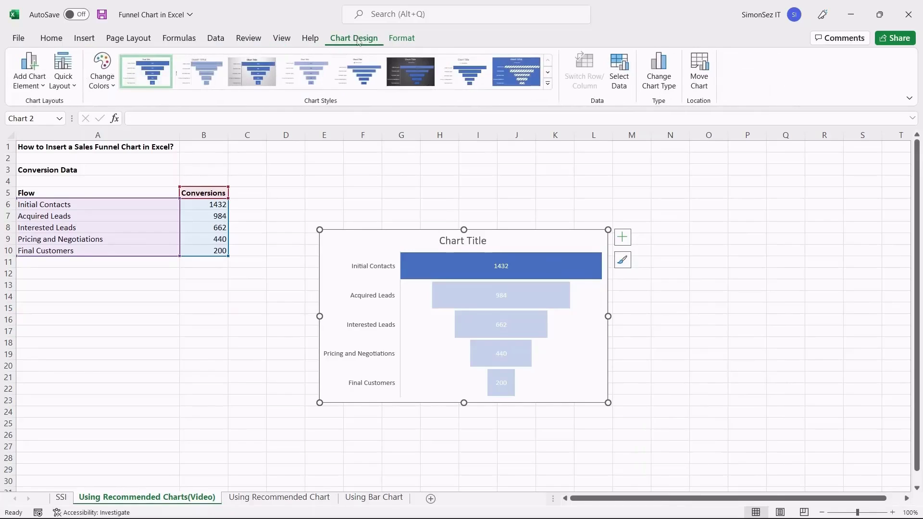
click(391, 42)
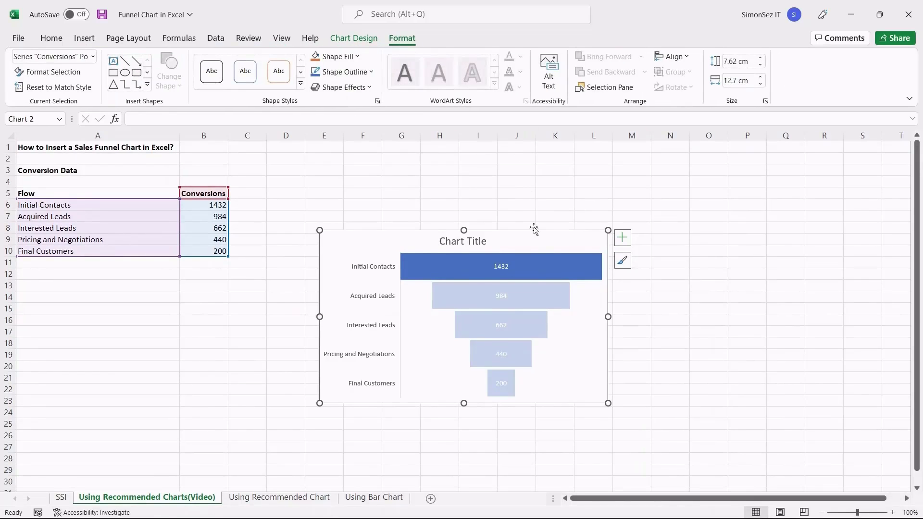
mouse_move(525, 265)
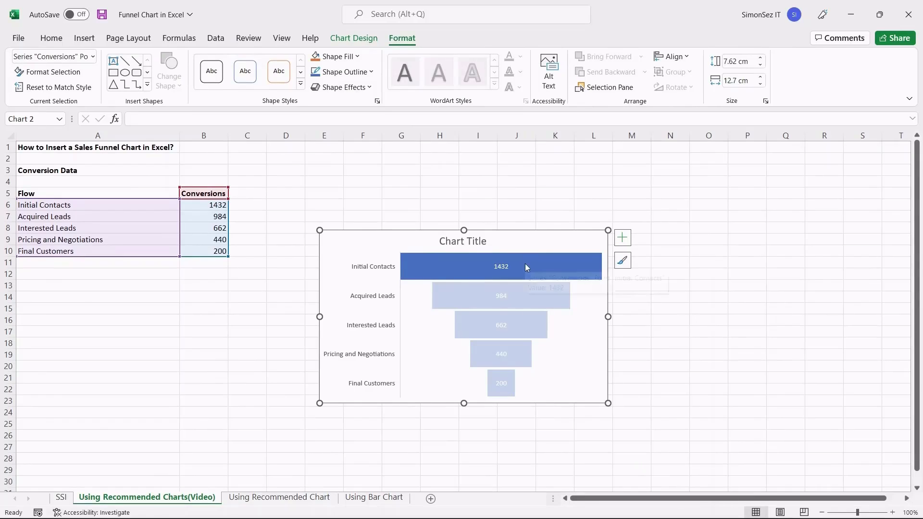
double_click(437, 262)
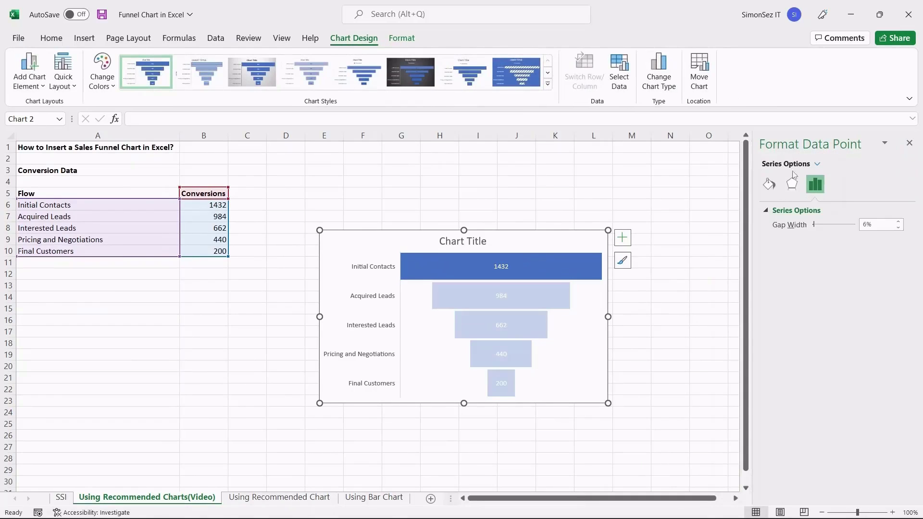
click(791, 185)
click(768, 186)
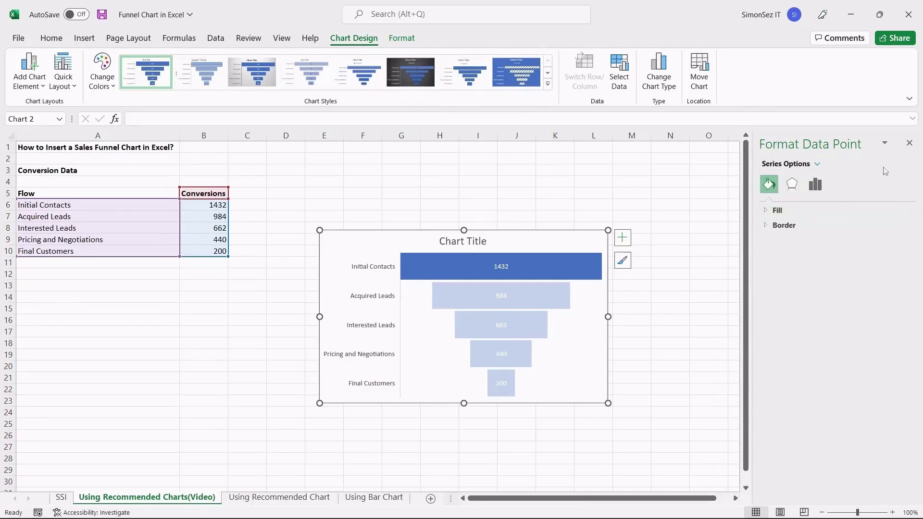
click(909, 143)
click(380, 243)
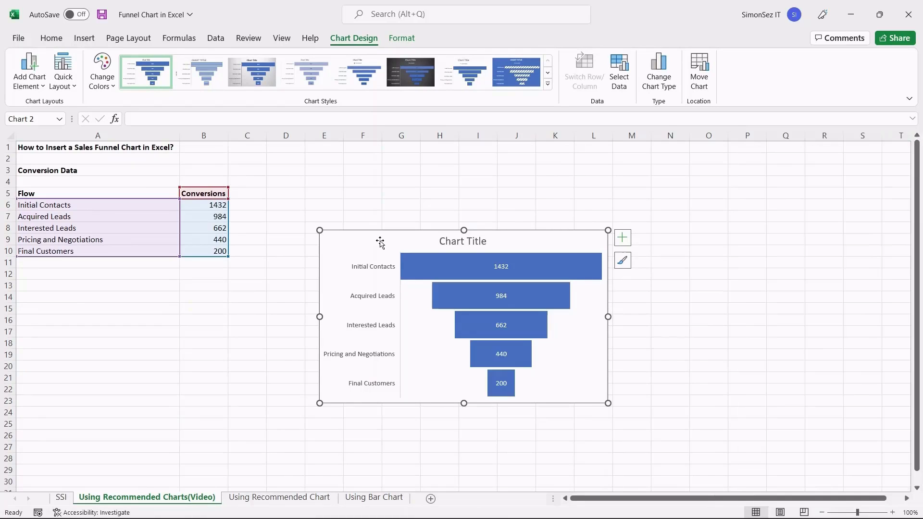